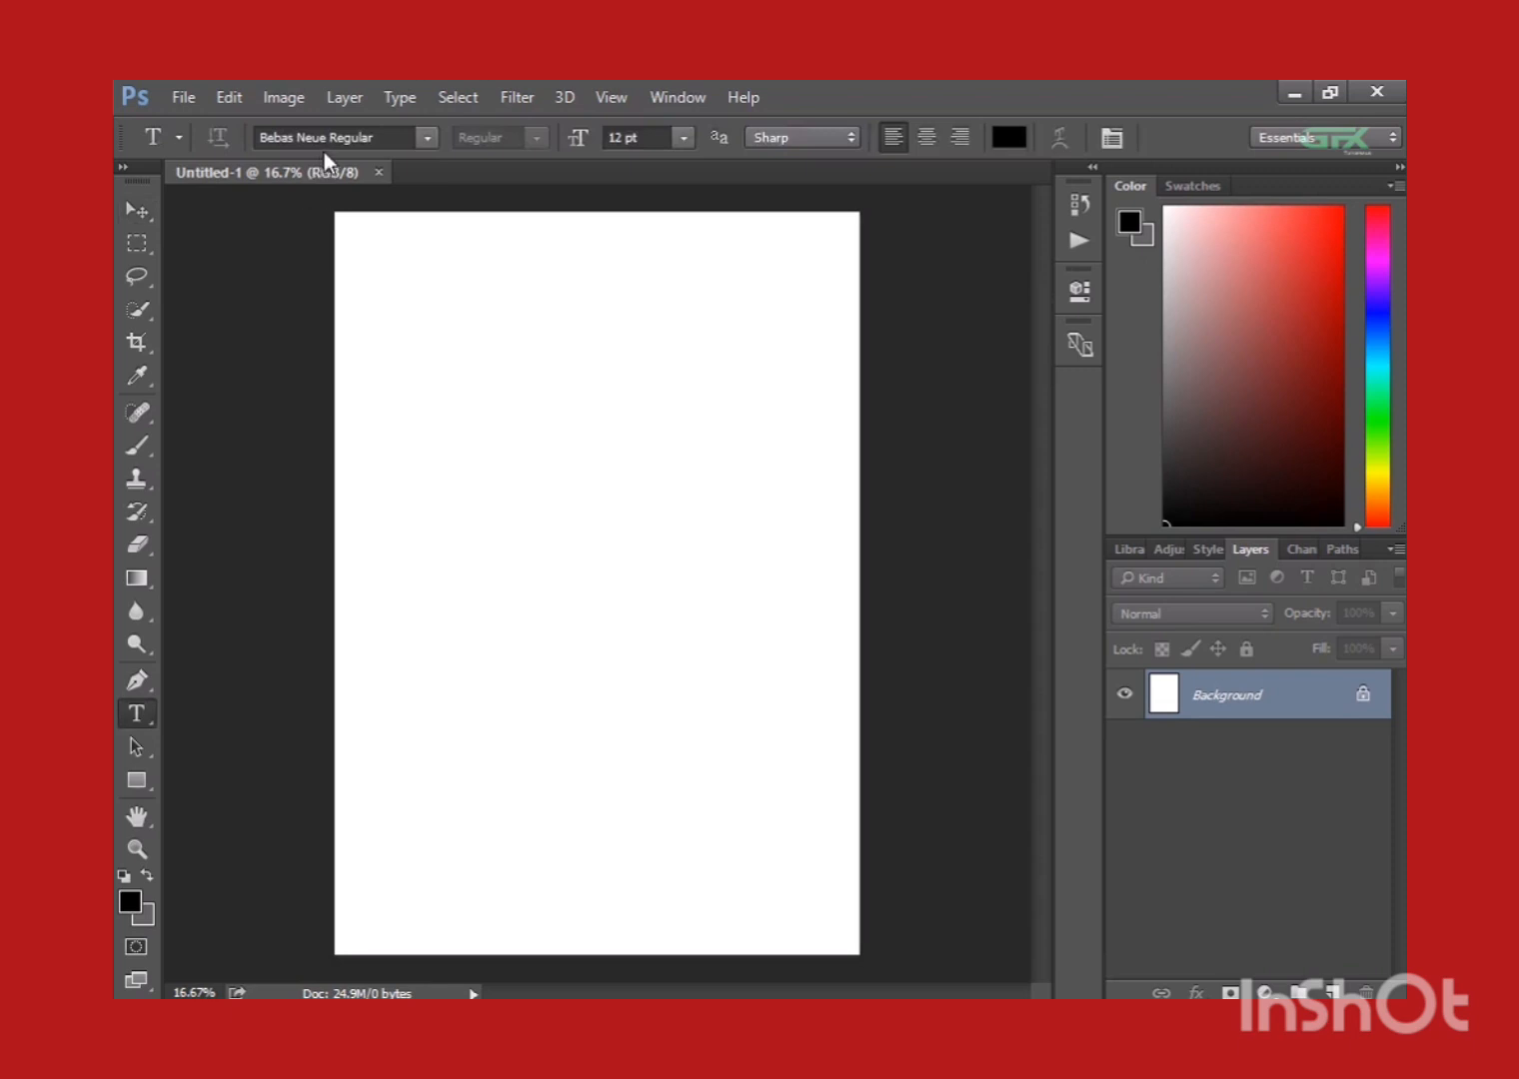
Add the text "CAT" in Bebas Neue Regular on the blank page.
key("ctrl+plus")
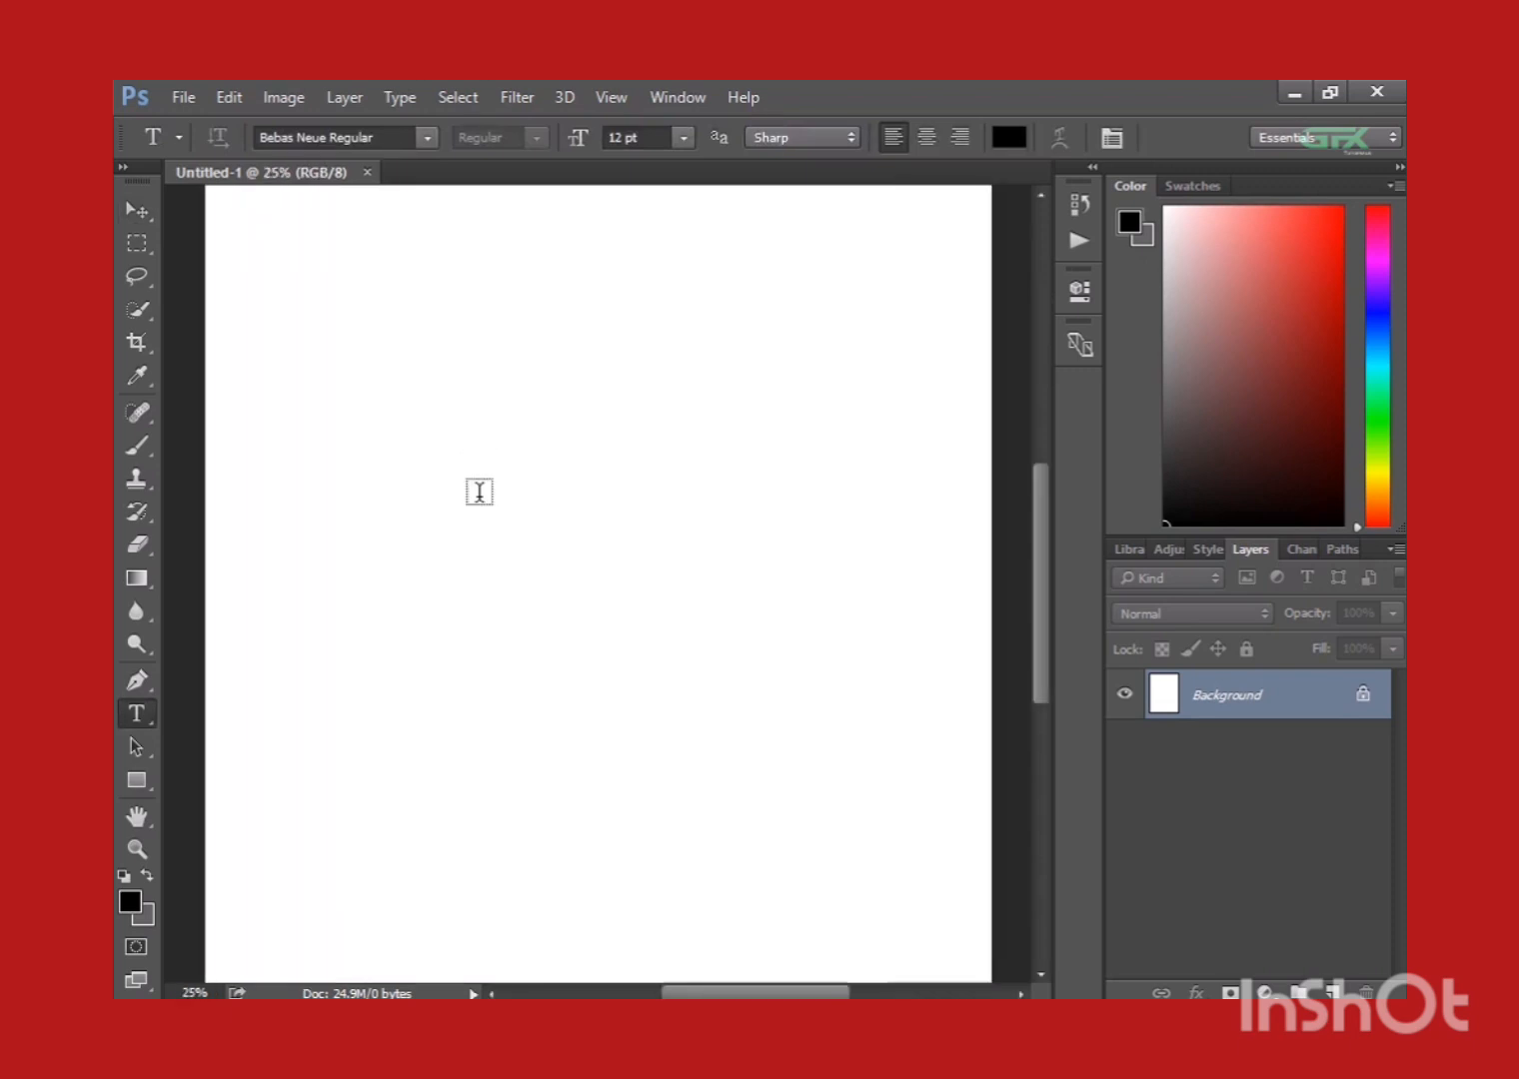
left_click(479, 492)
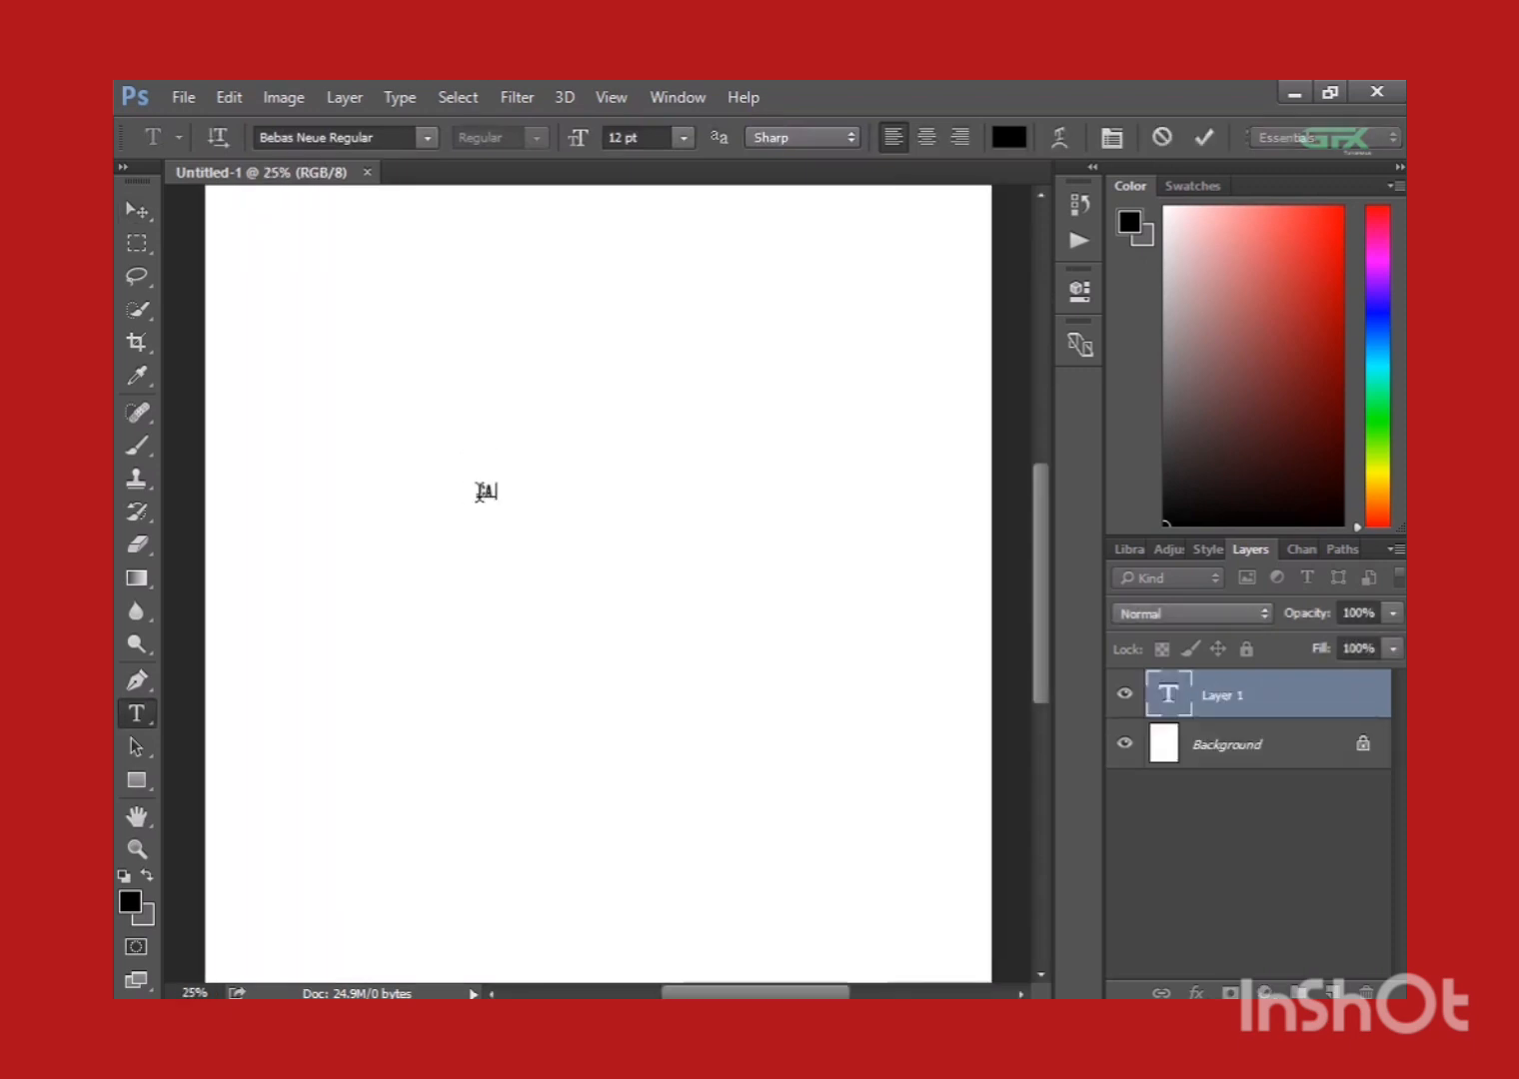
left_click(137, 210)
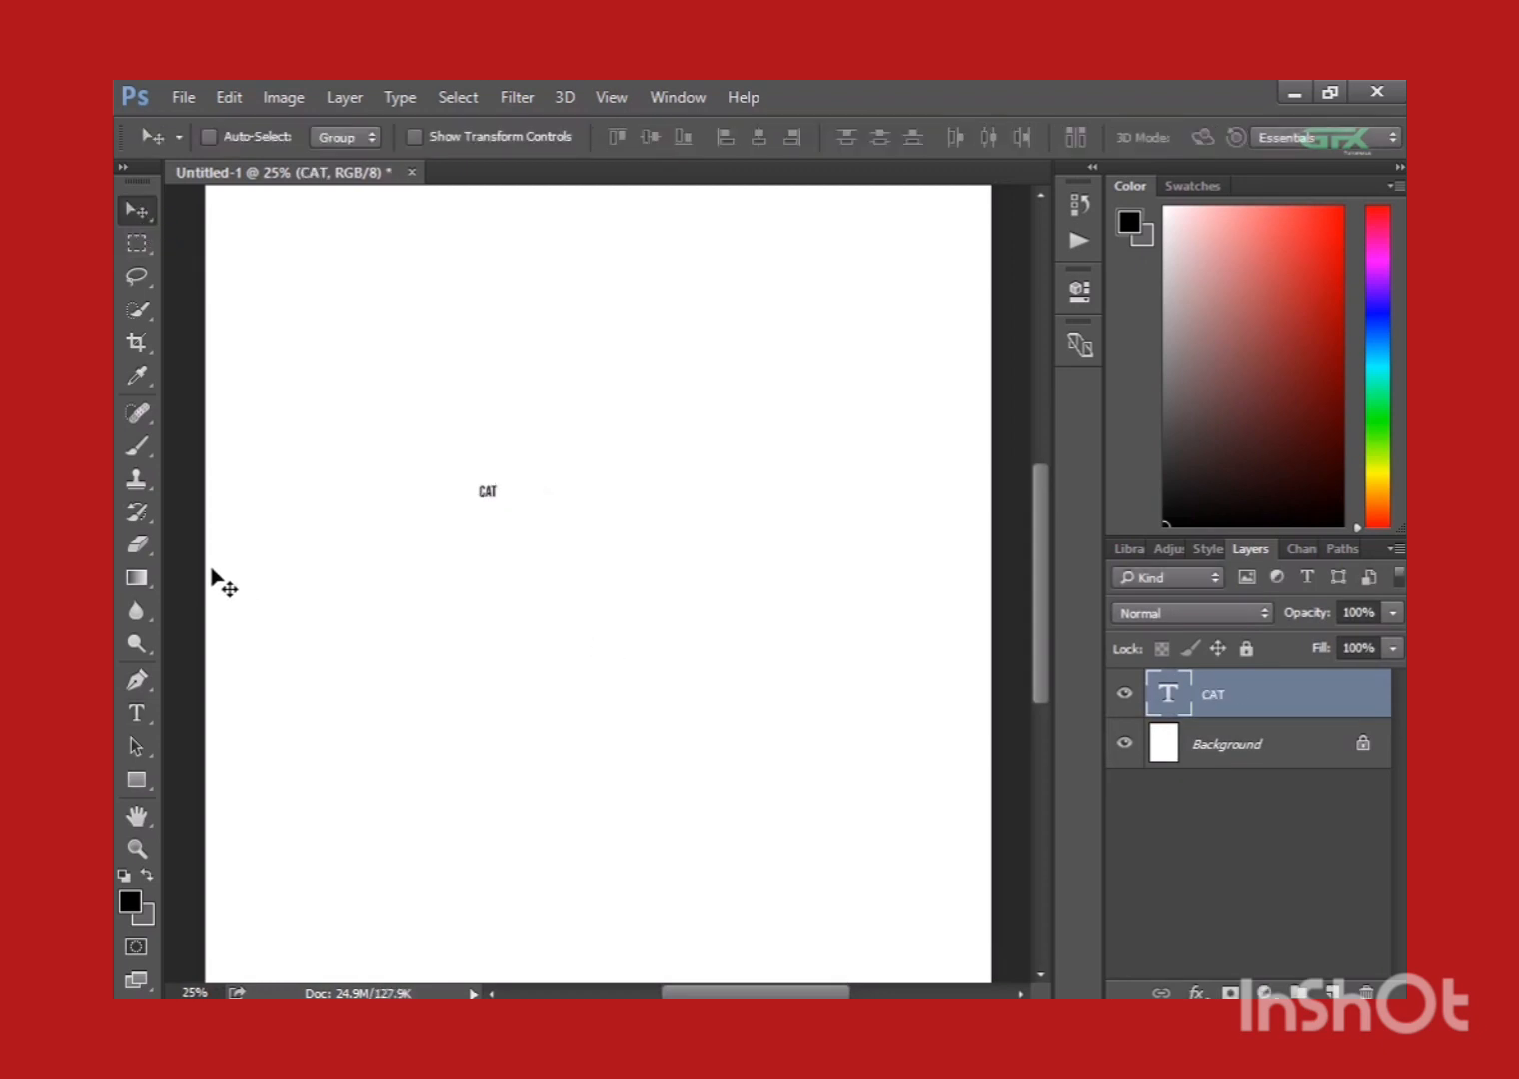
Set the font size of the CAT text to 72 pt.
left_click(137, 714)
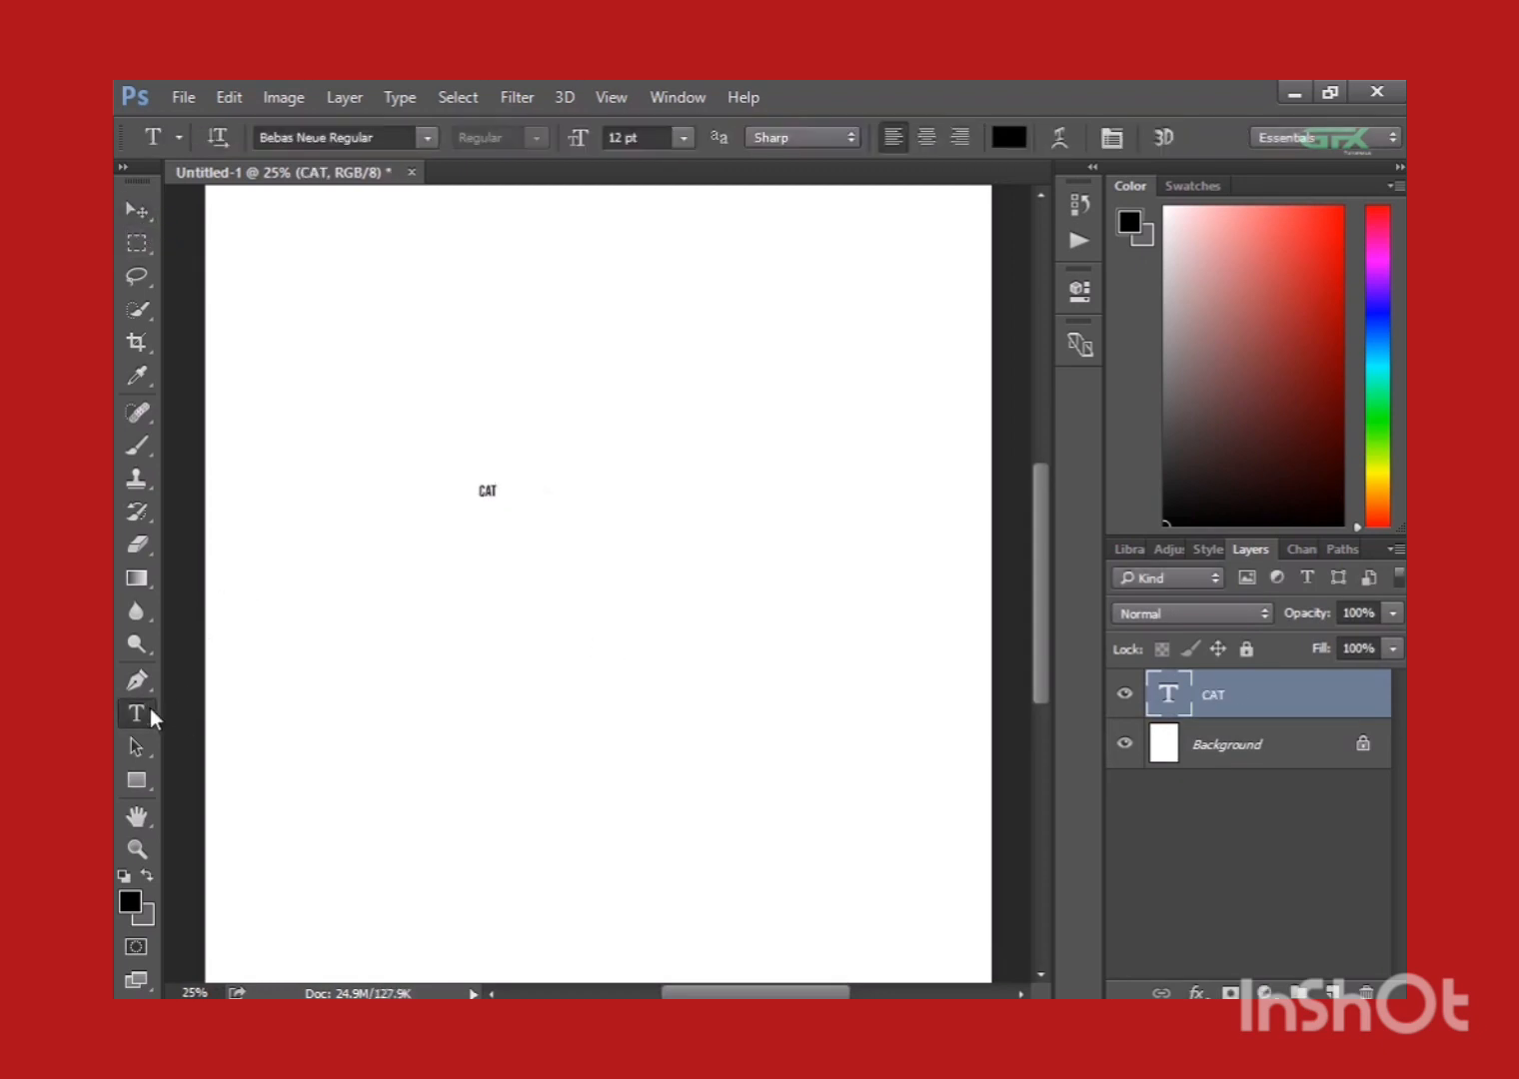
double_click(488, 489)
left_click(683, 140)
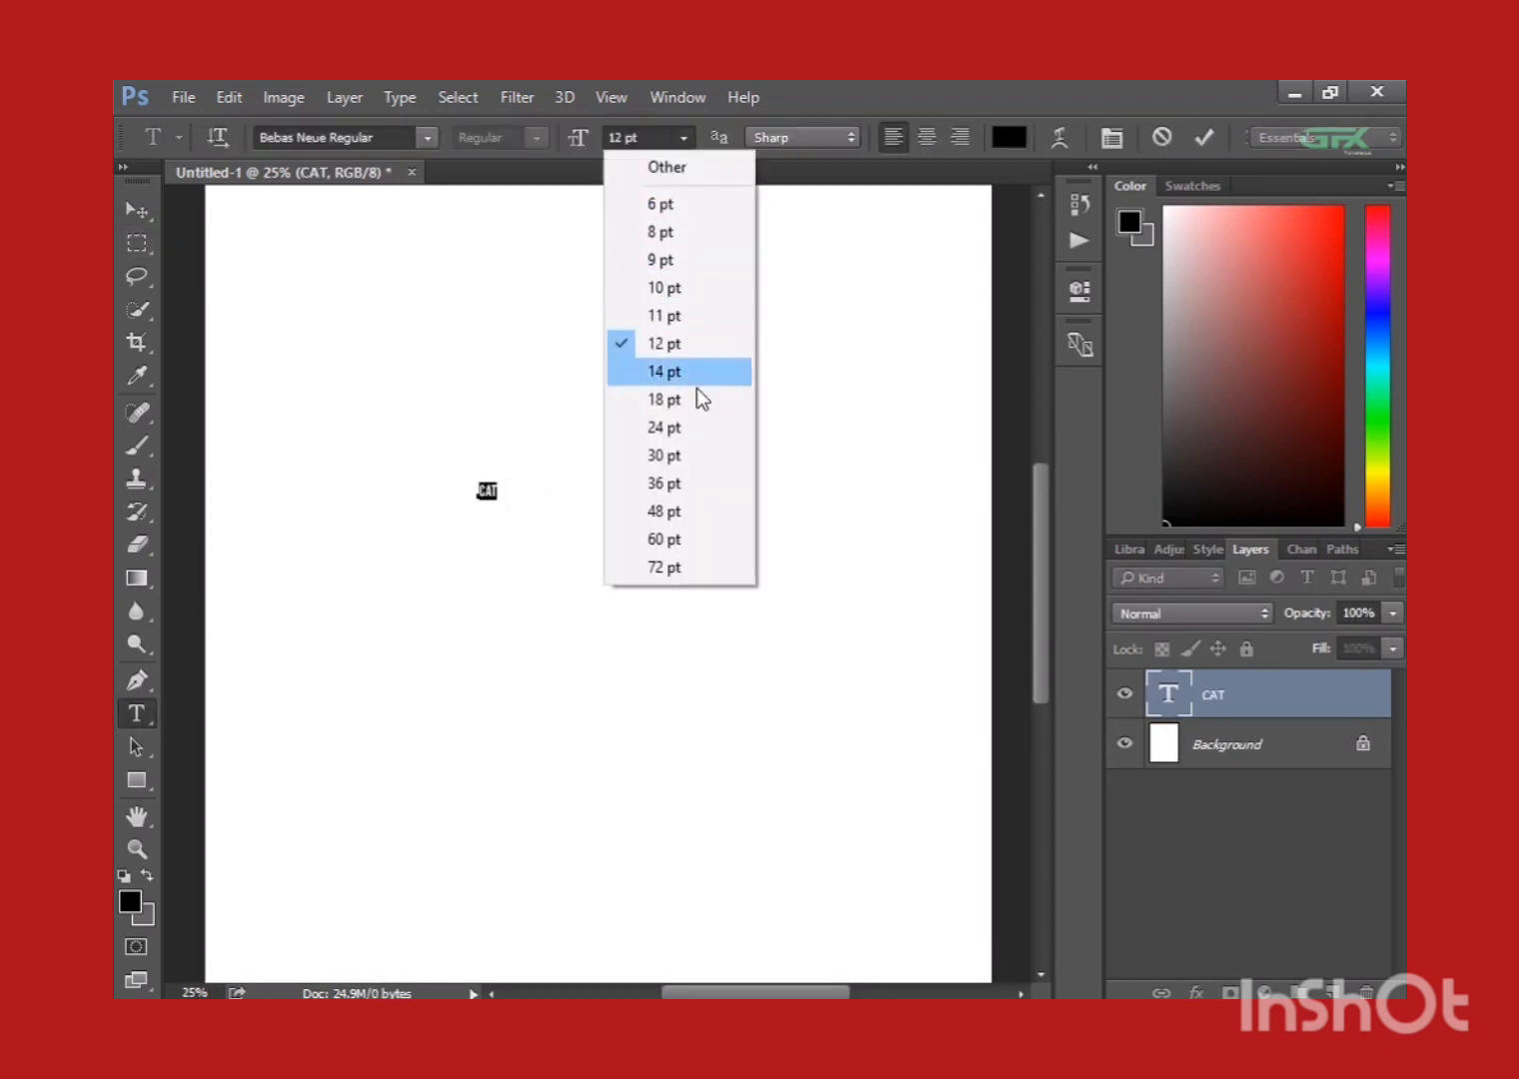
left_click(683, 513)
left_click(684, 137)
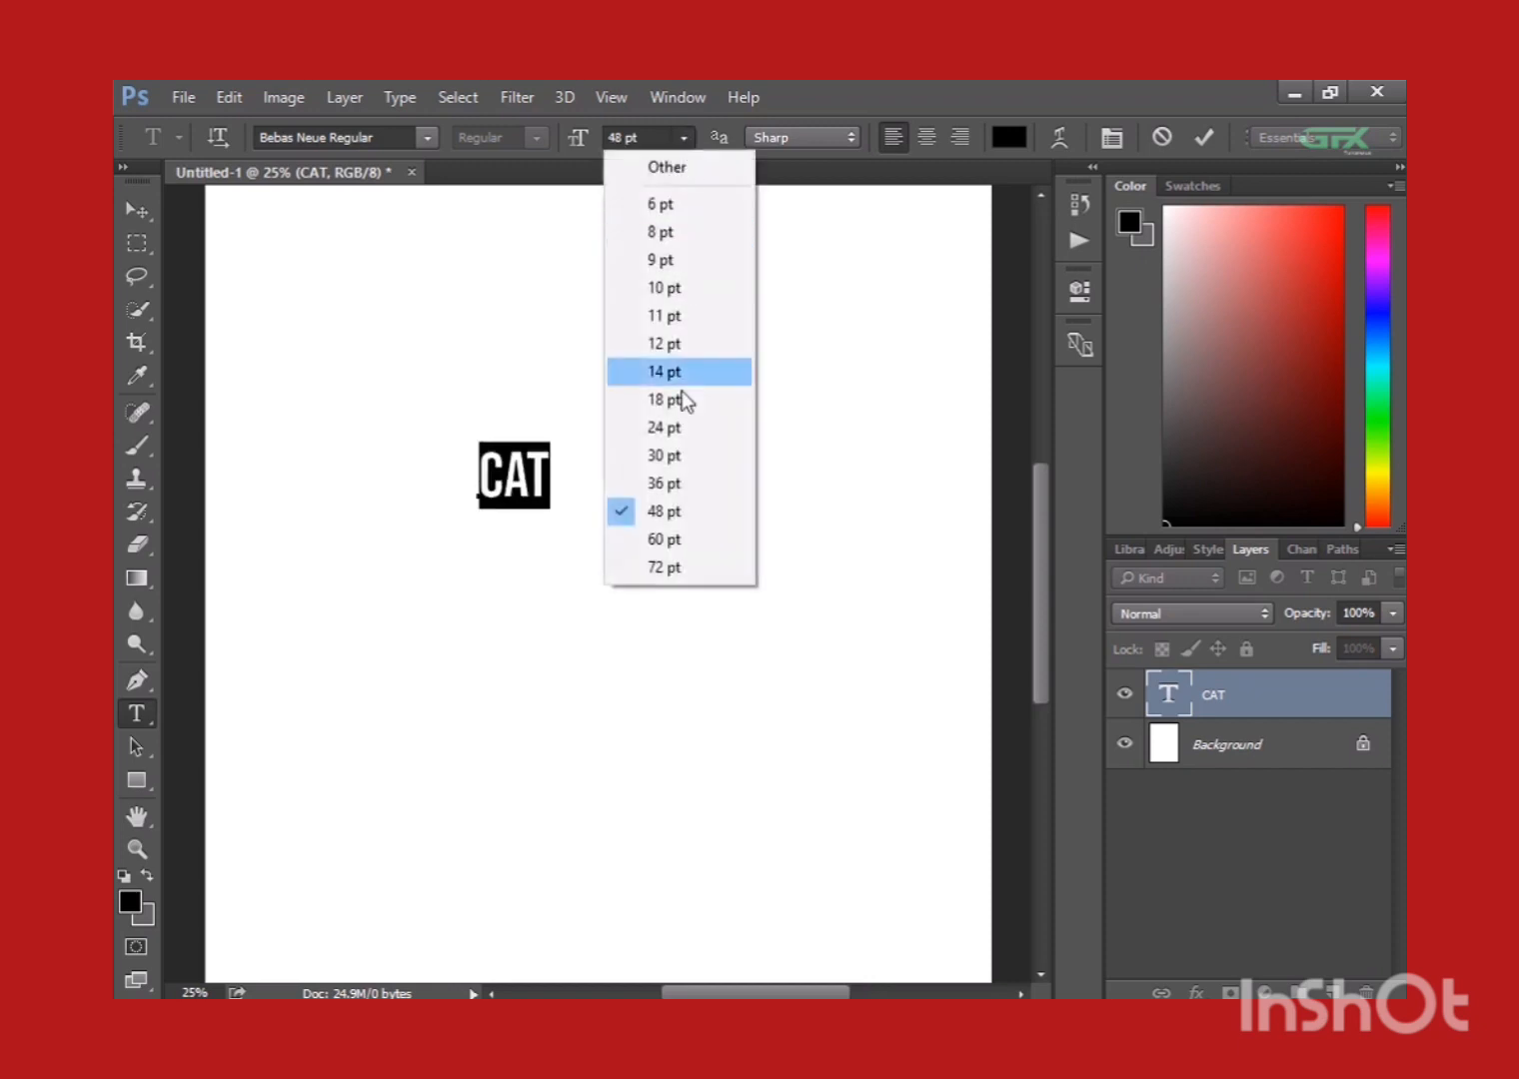
left_click(687, 567)
left_click(133, 205)
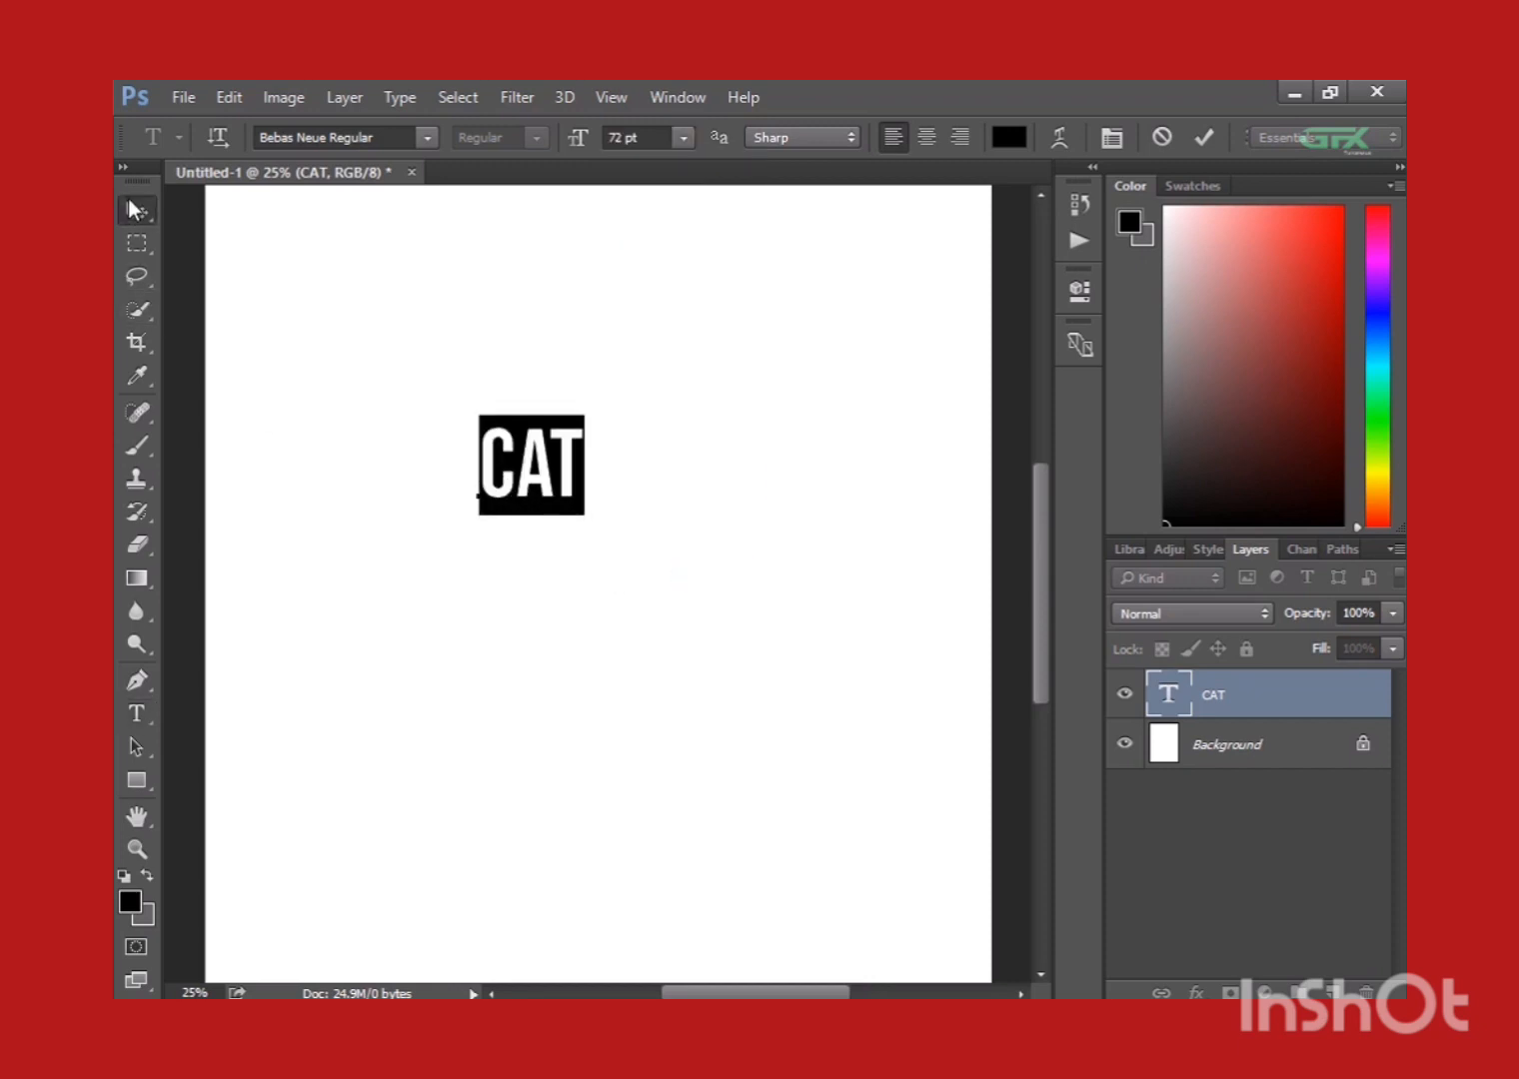
Scale the CAT text up proportionally to about 466% and move it to the middle of the page.
key("ctrl+t")
left_click_drag(583, 519, 802, 658)
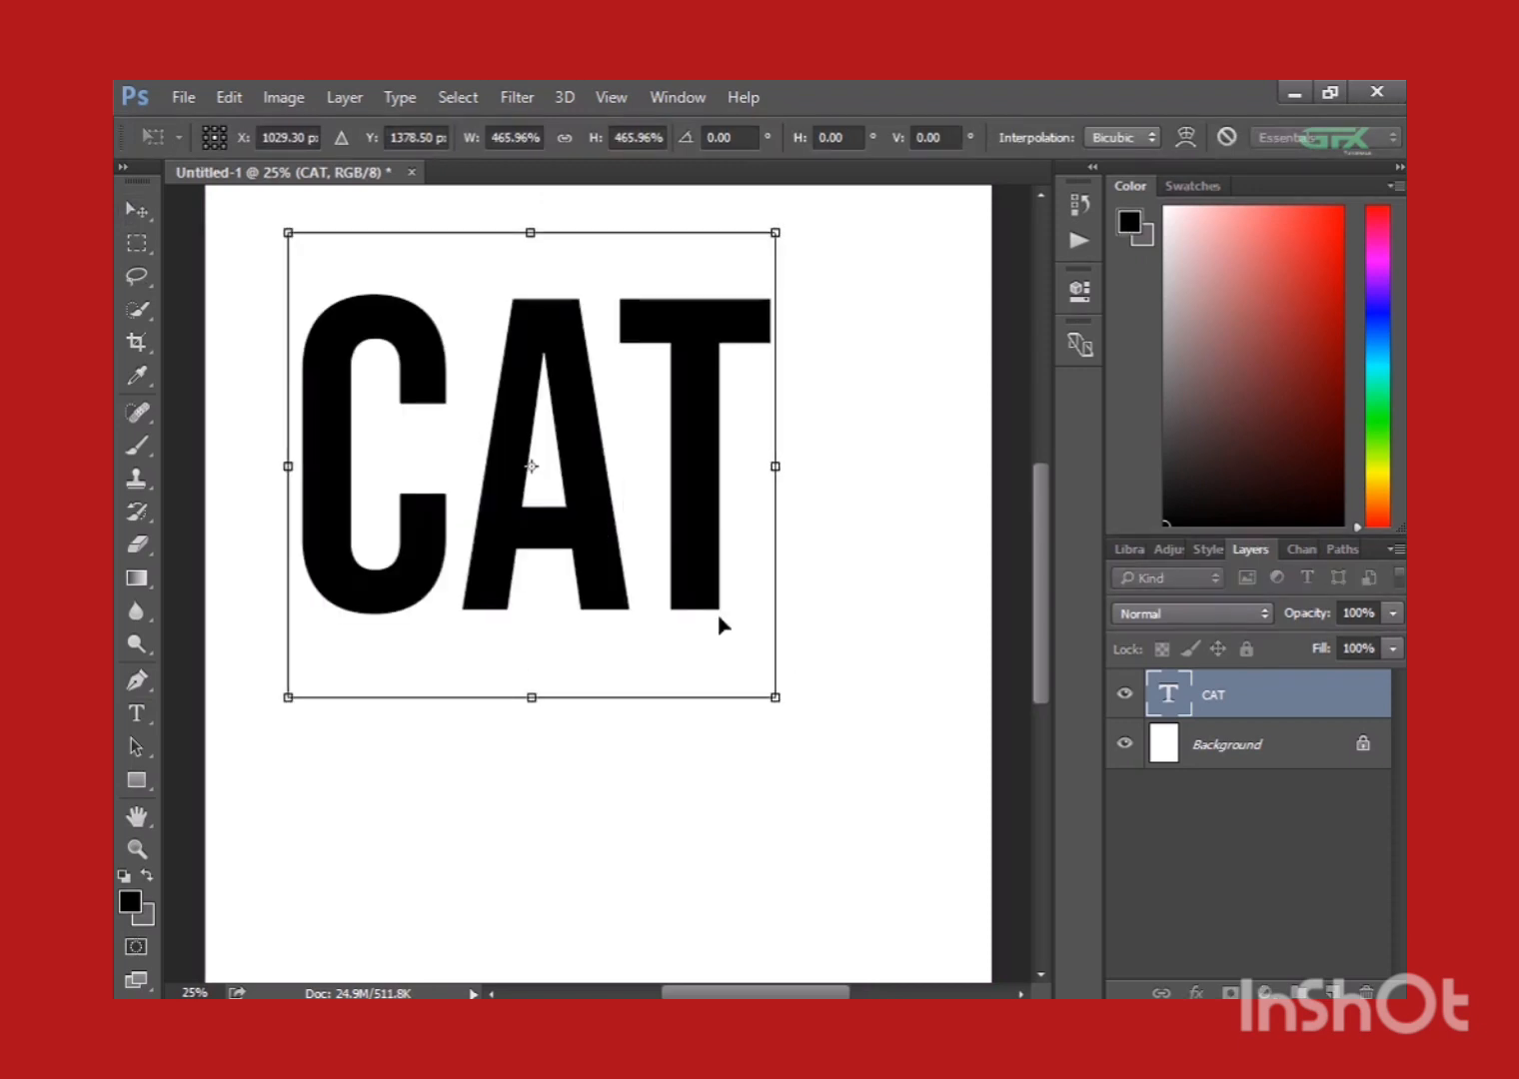
key("Return")
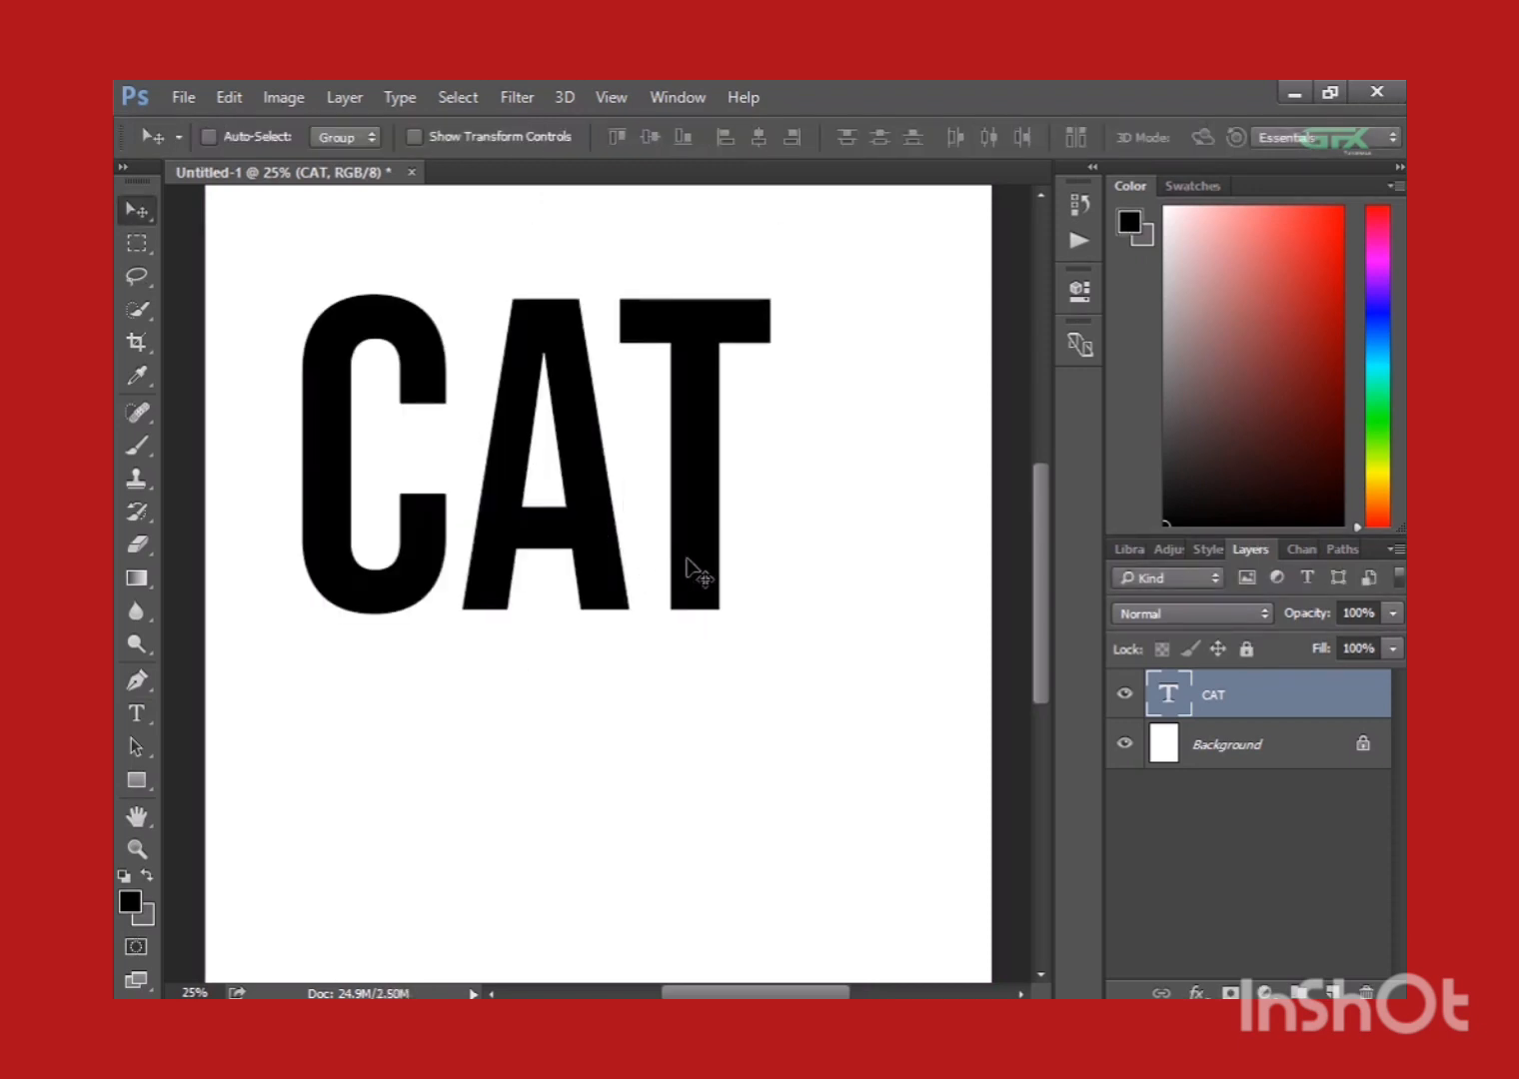
left_click_drag(684, 567, 764, 699)
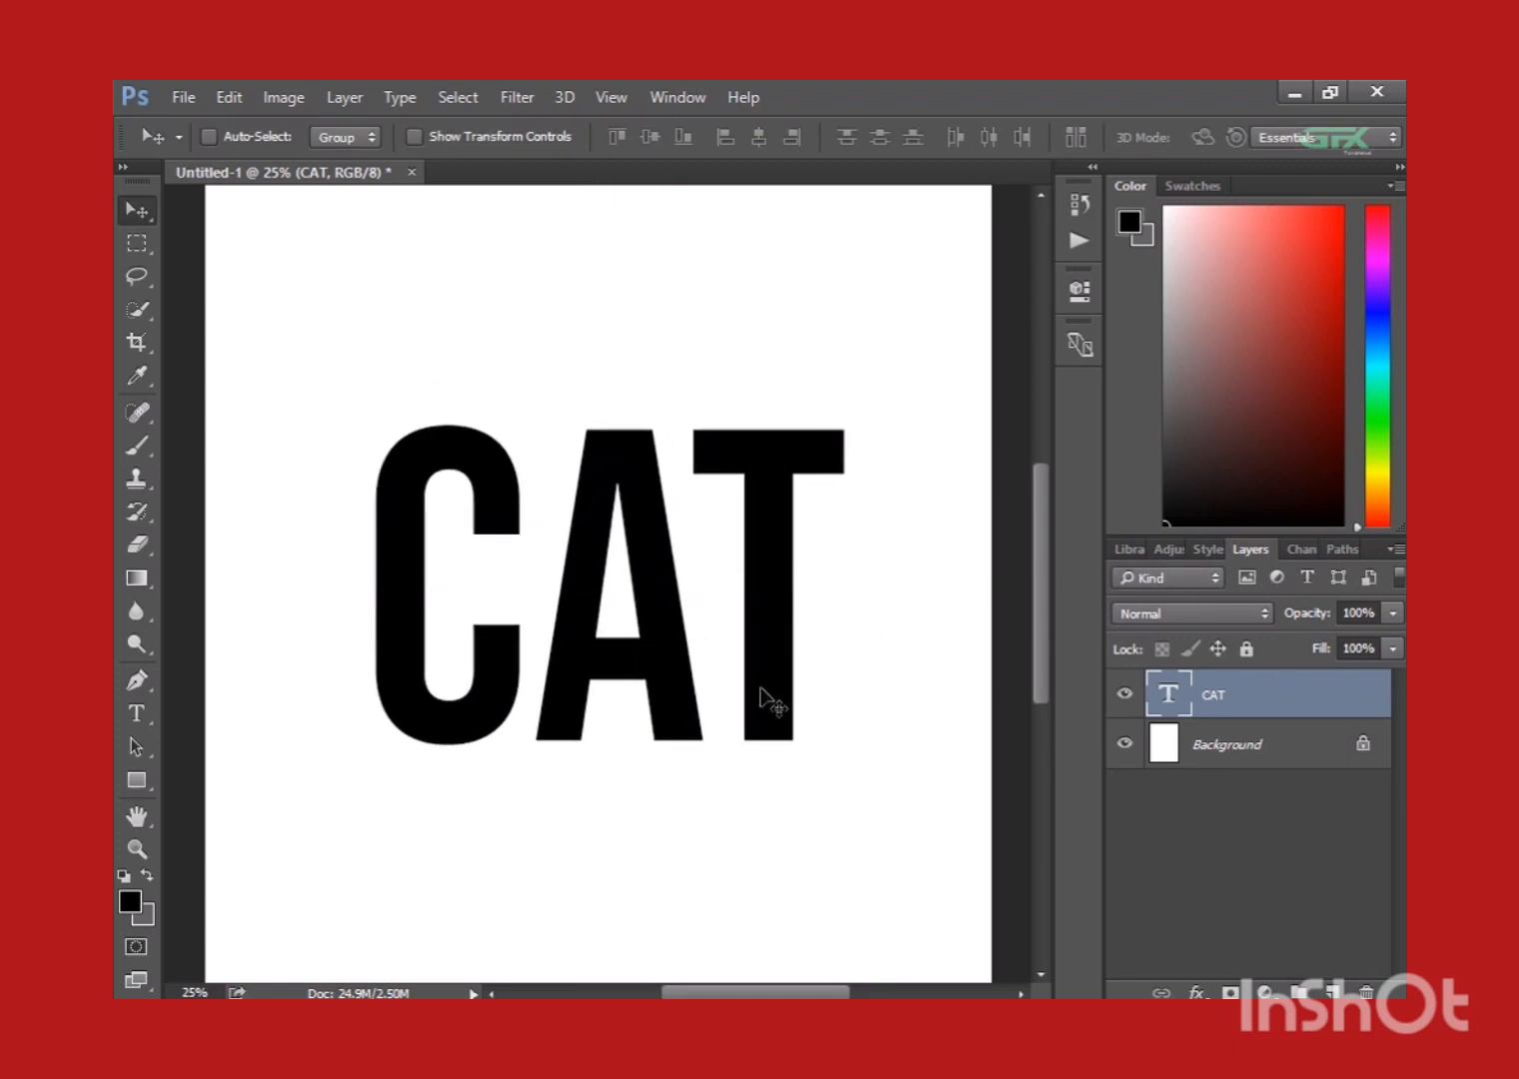
key("ctrl+minus")
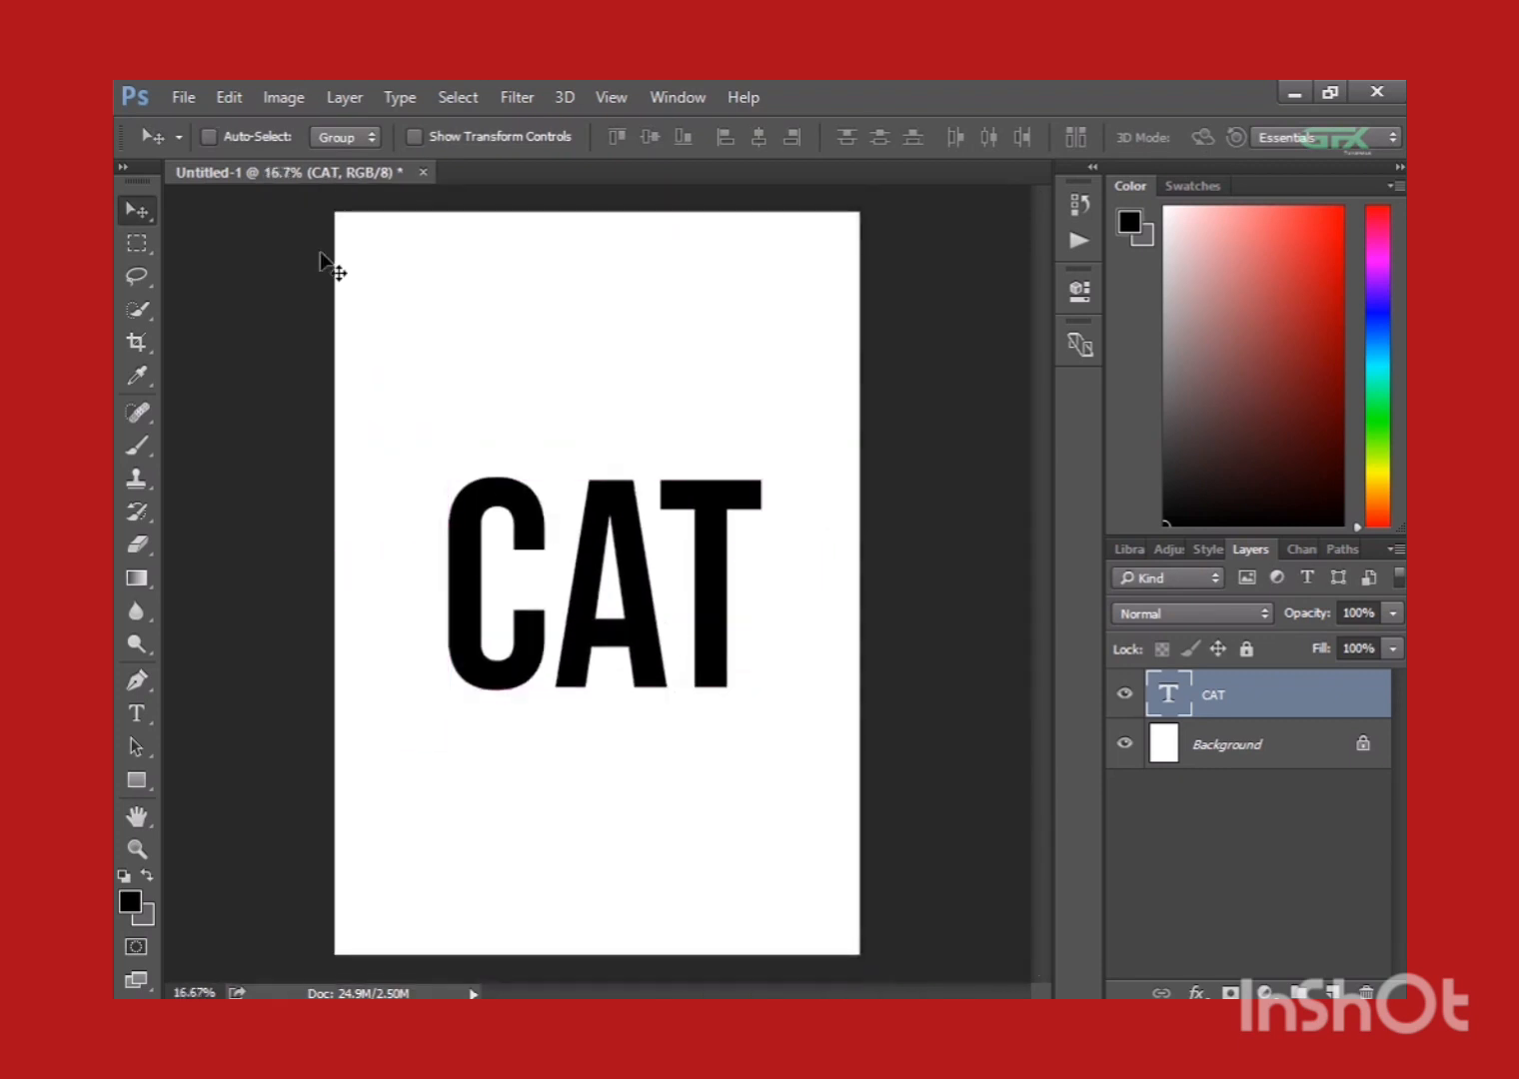
Open the image domesticated-gray-cat-roaming-yard-beautiful-day from the Downloads folder.
left_click(182, 98)
left_click(200, 150)
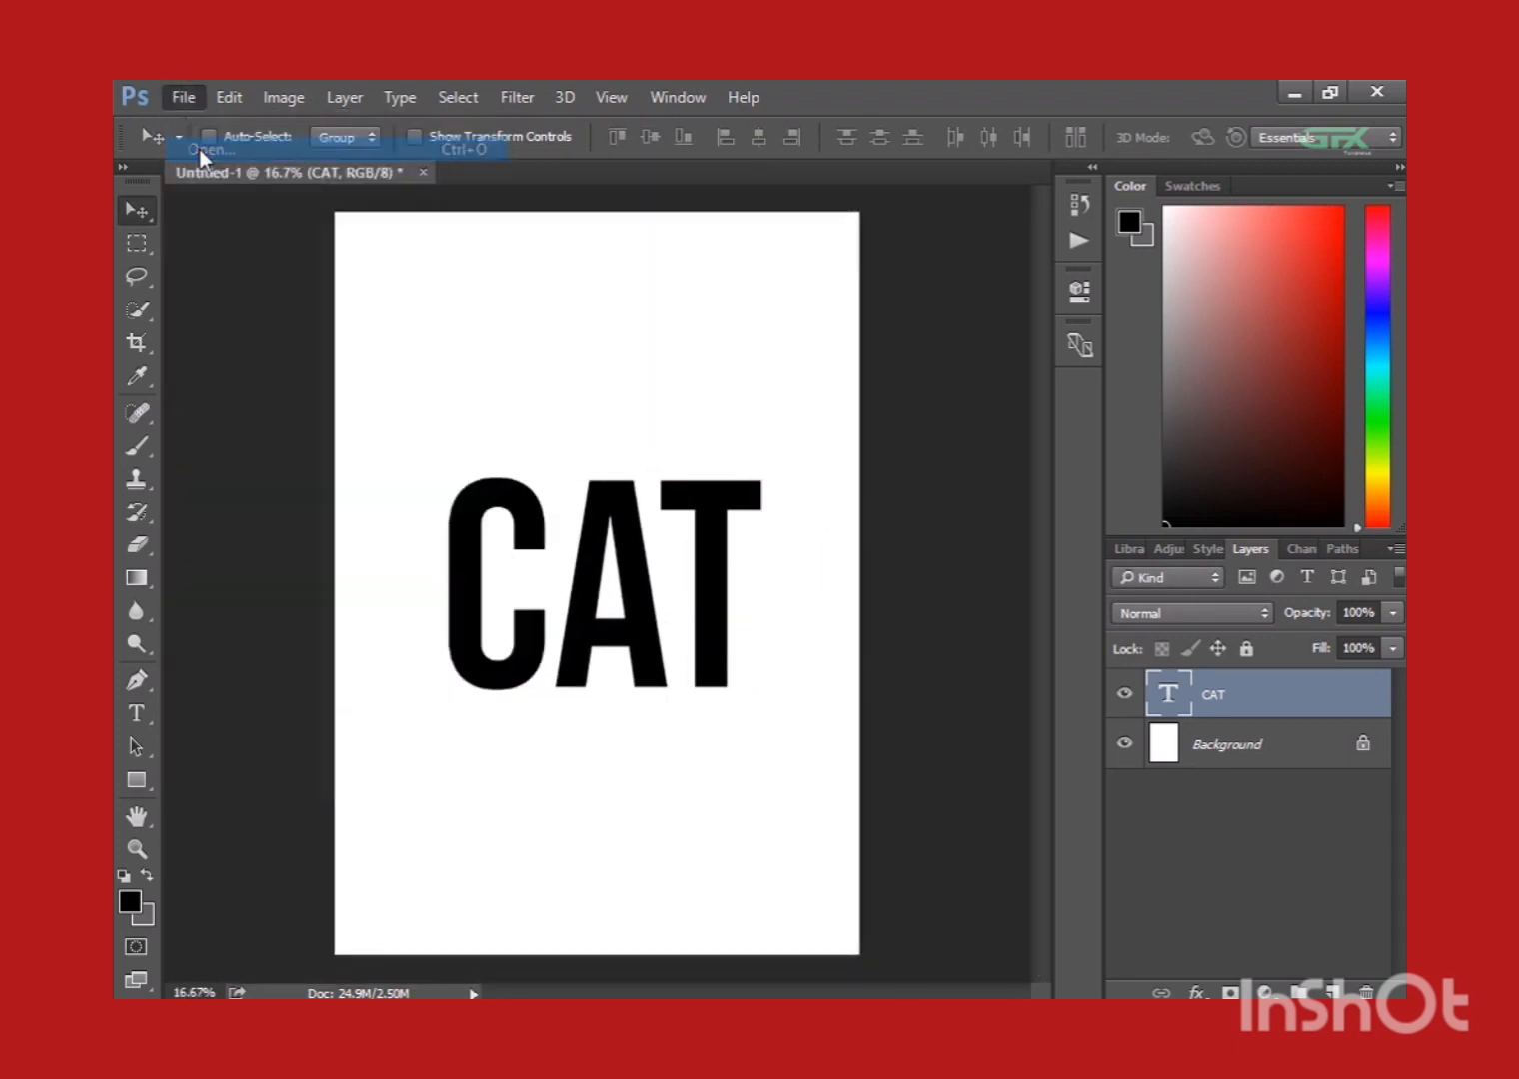
left_click(1145, 724)
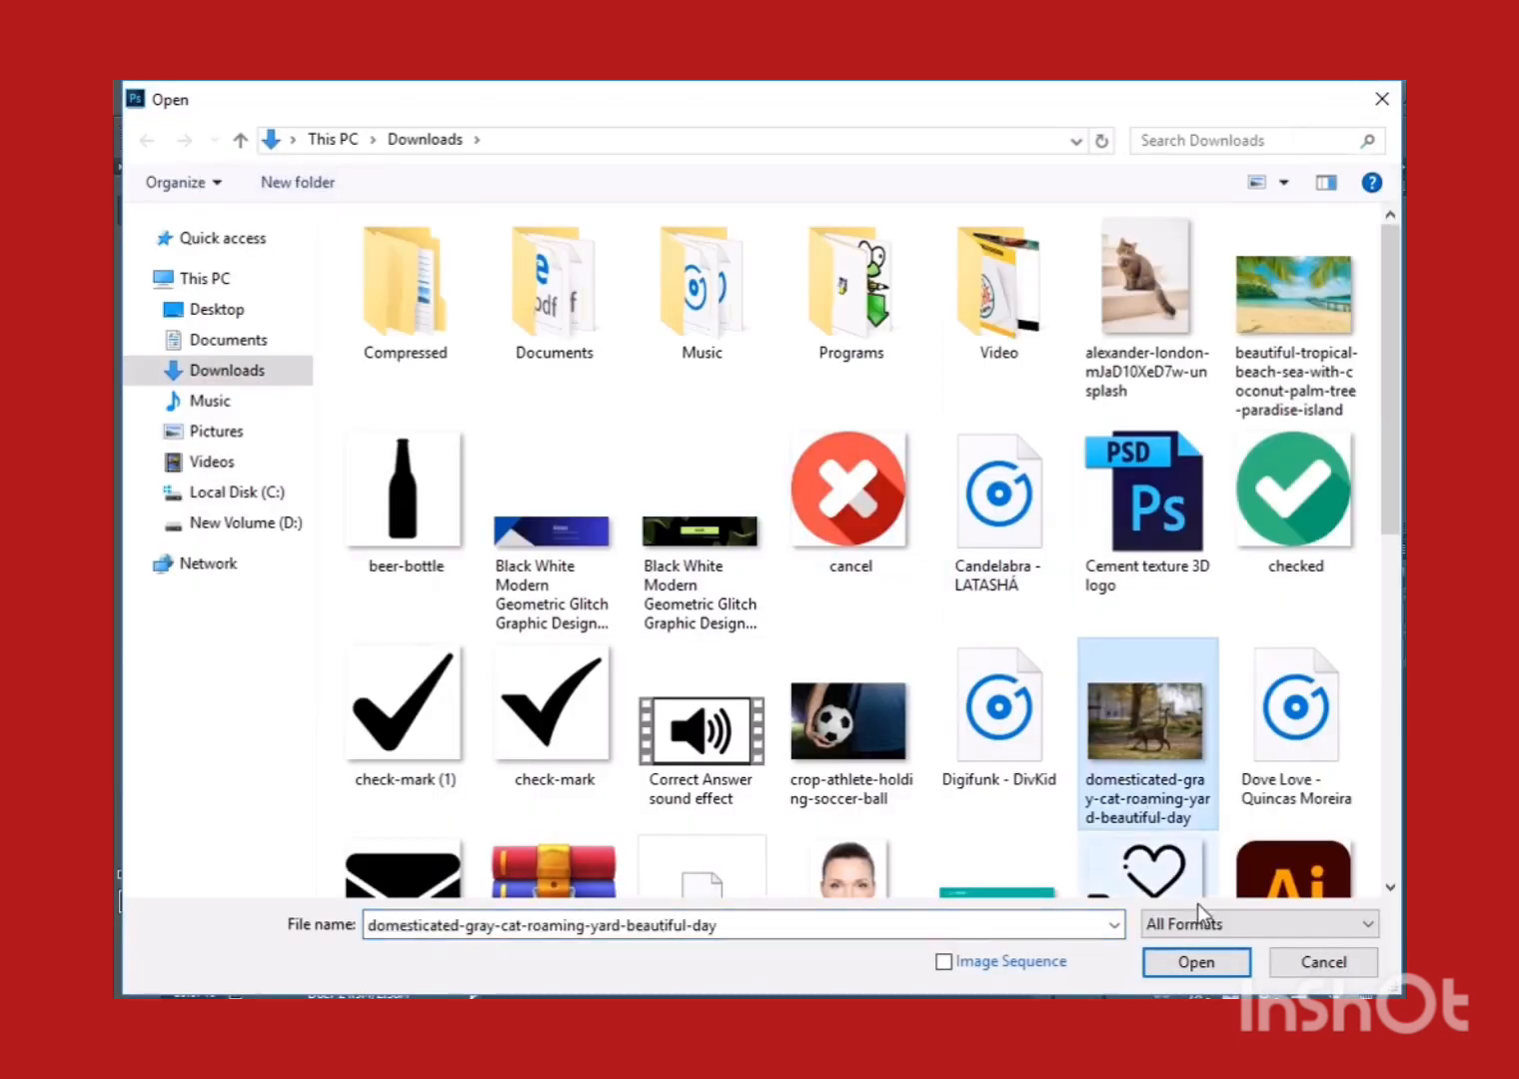
left_click(1205, 965)
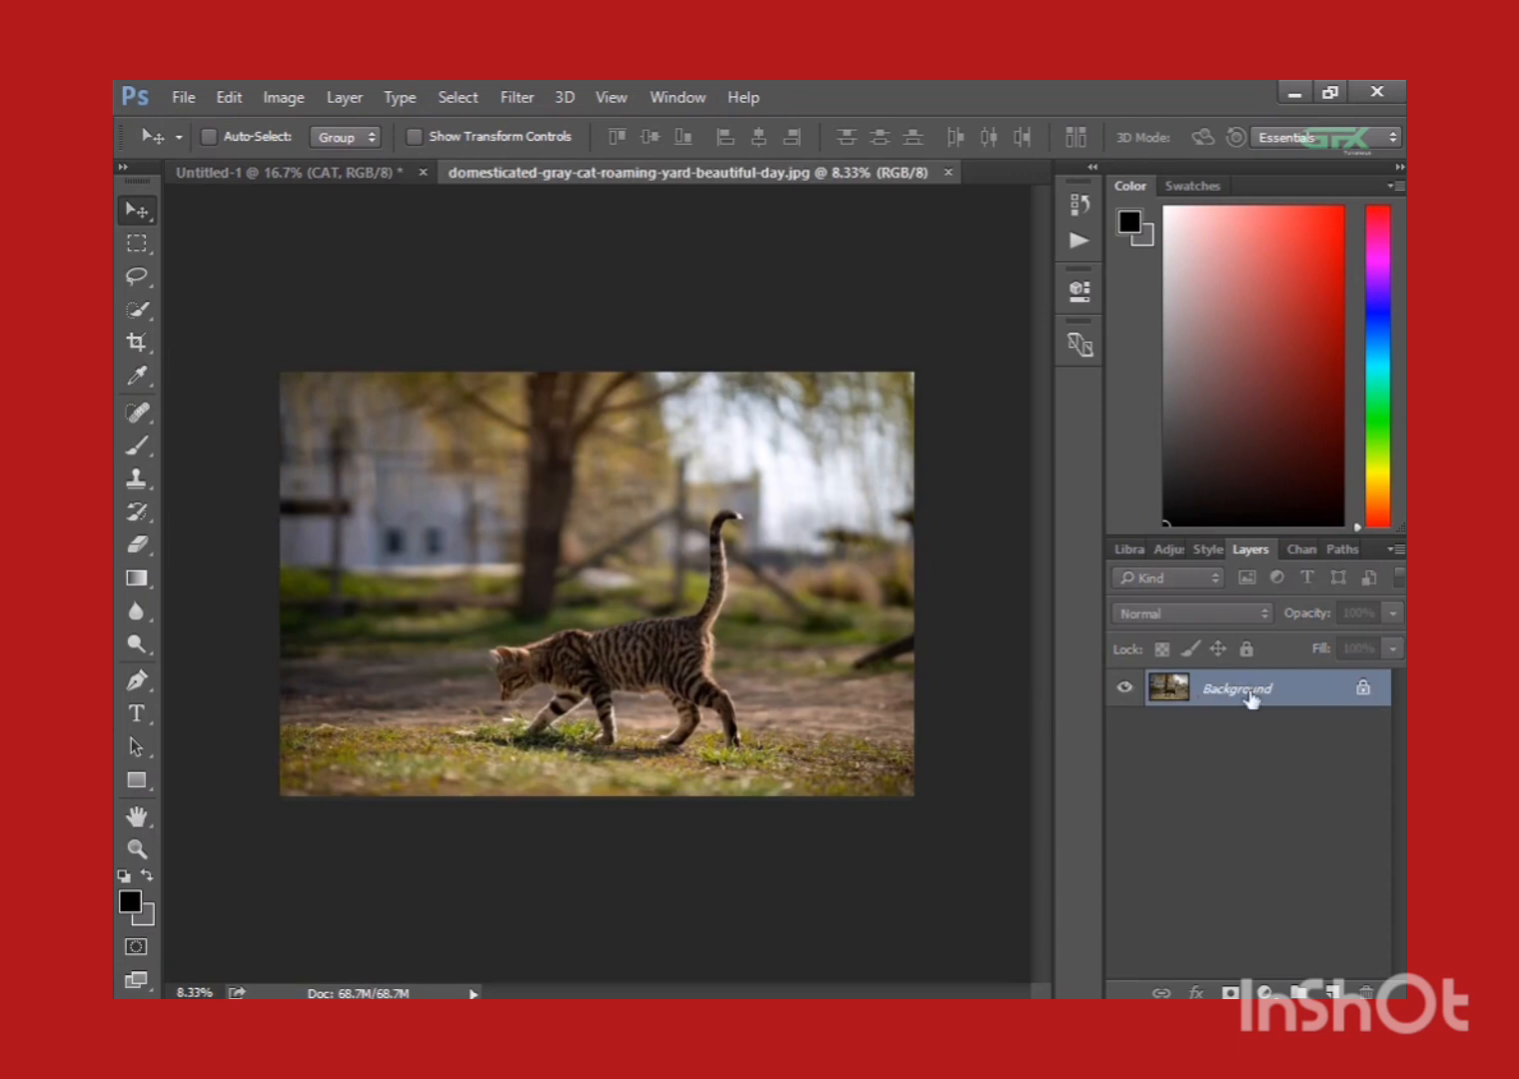
Unlock the cat photo's background layer and copy the photo into the Untitled-1 document above the text.
left_click(1366, 685)
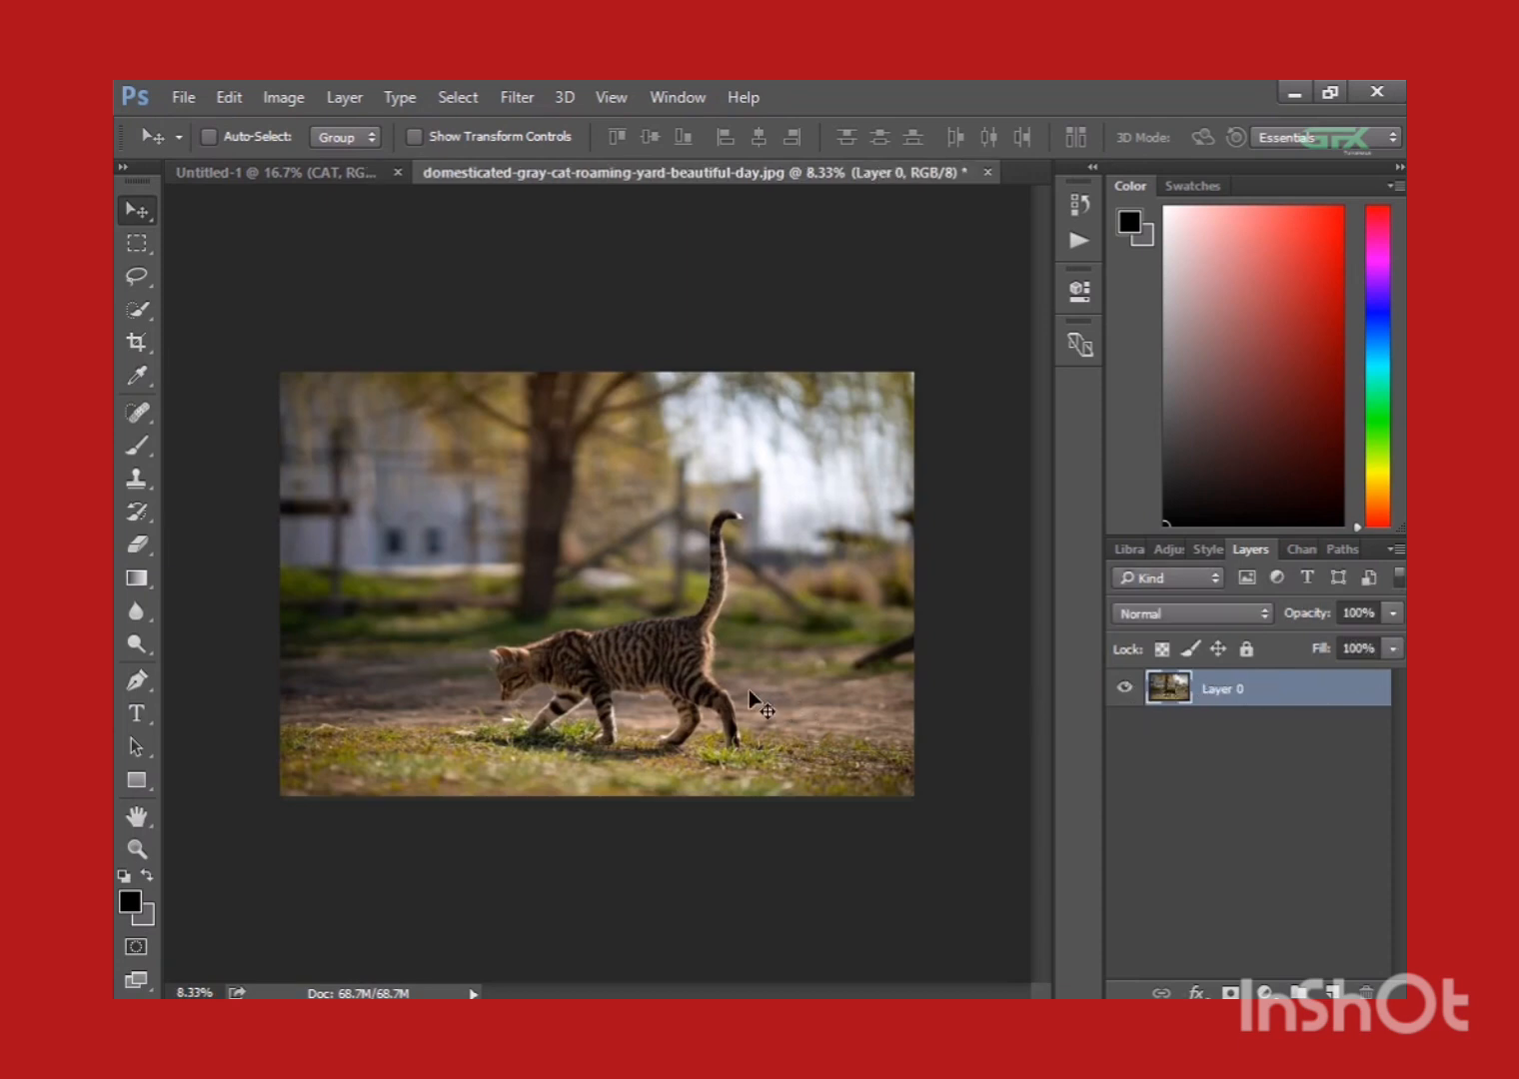
left_click_drag(748, 689, 880, 645)
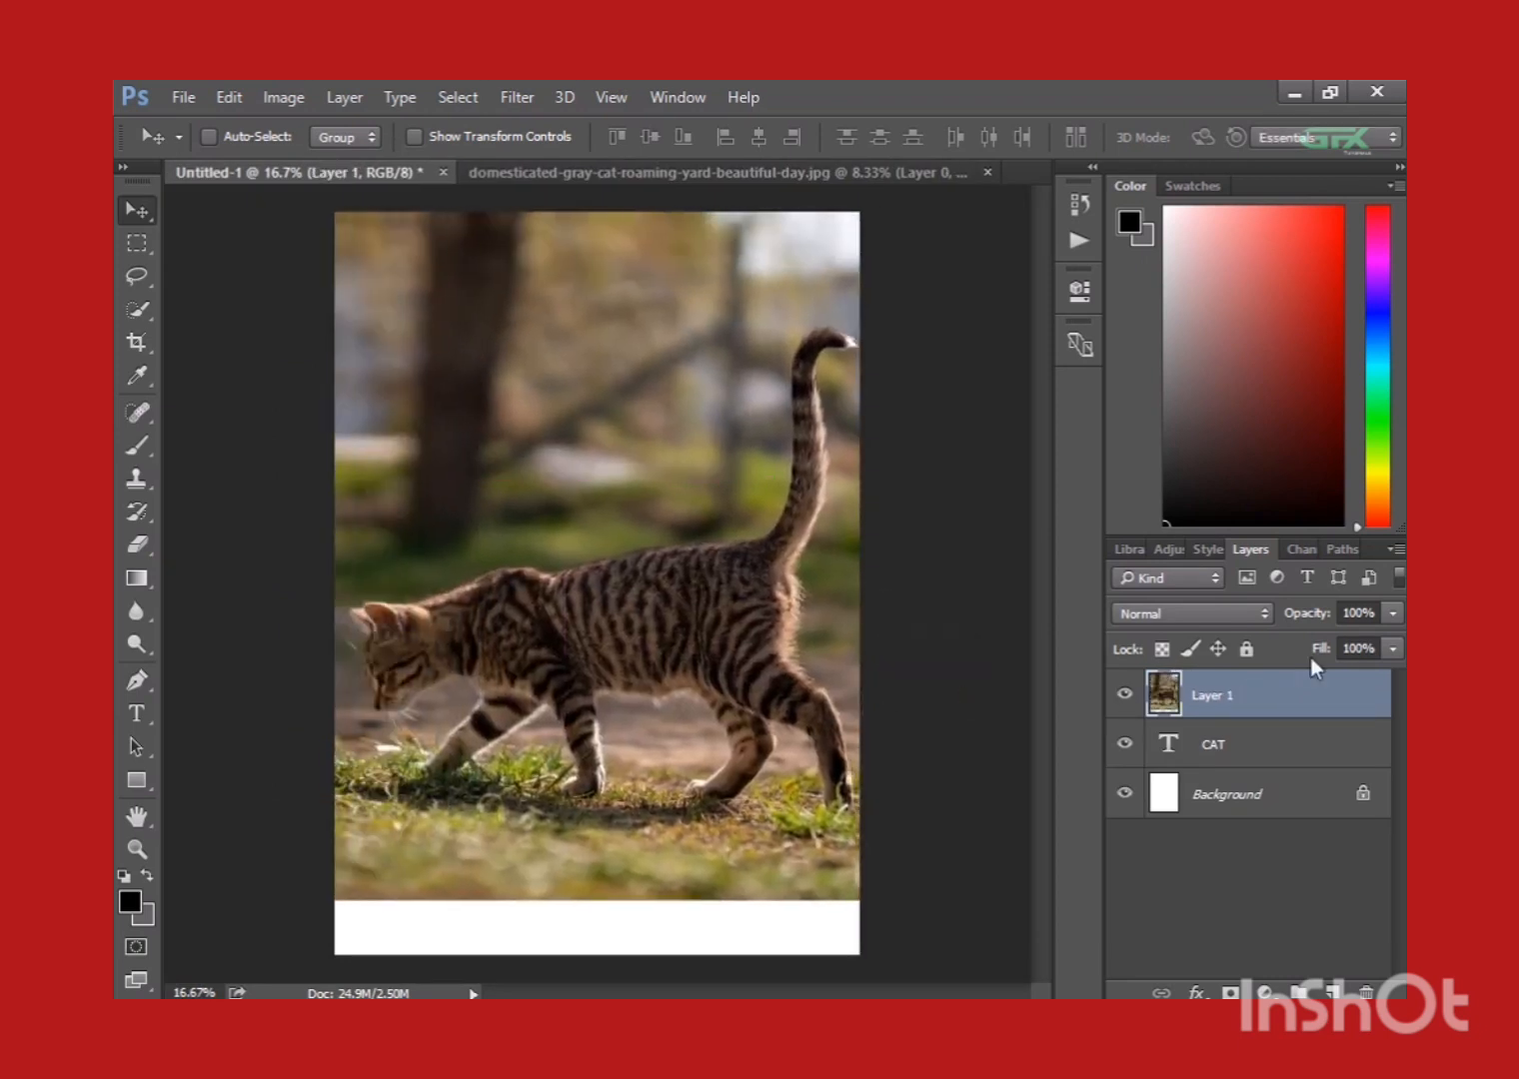
Lower the cat photo layer's opacity to 43% and shift the photo upward over the CAT text.
left_click(1392, 613)
mouse_move(1298, 638)
left_mouse_down()
mouse_move(1283, 634)
mouse_move(1321, 640)
left_mouse_up()
left_click_drag(811, 692, 807, 616)
Scale the cat photo down proportionally to about 91.4% with Free Transform.
key("ctrl+minus")
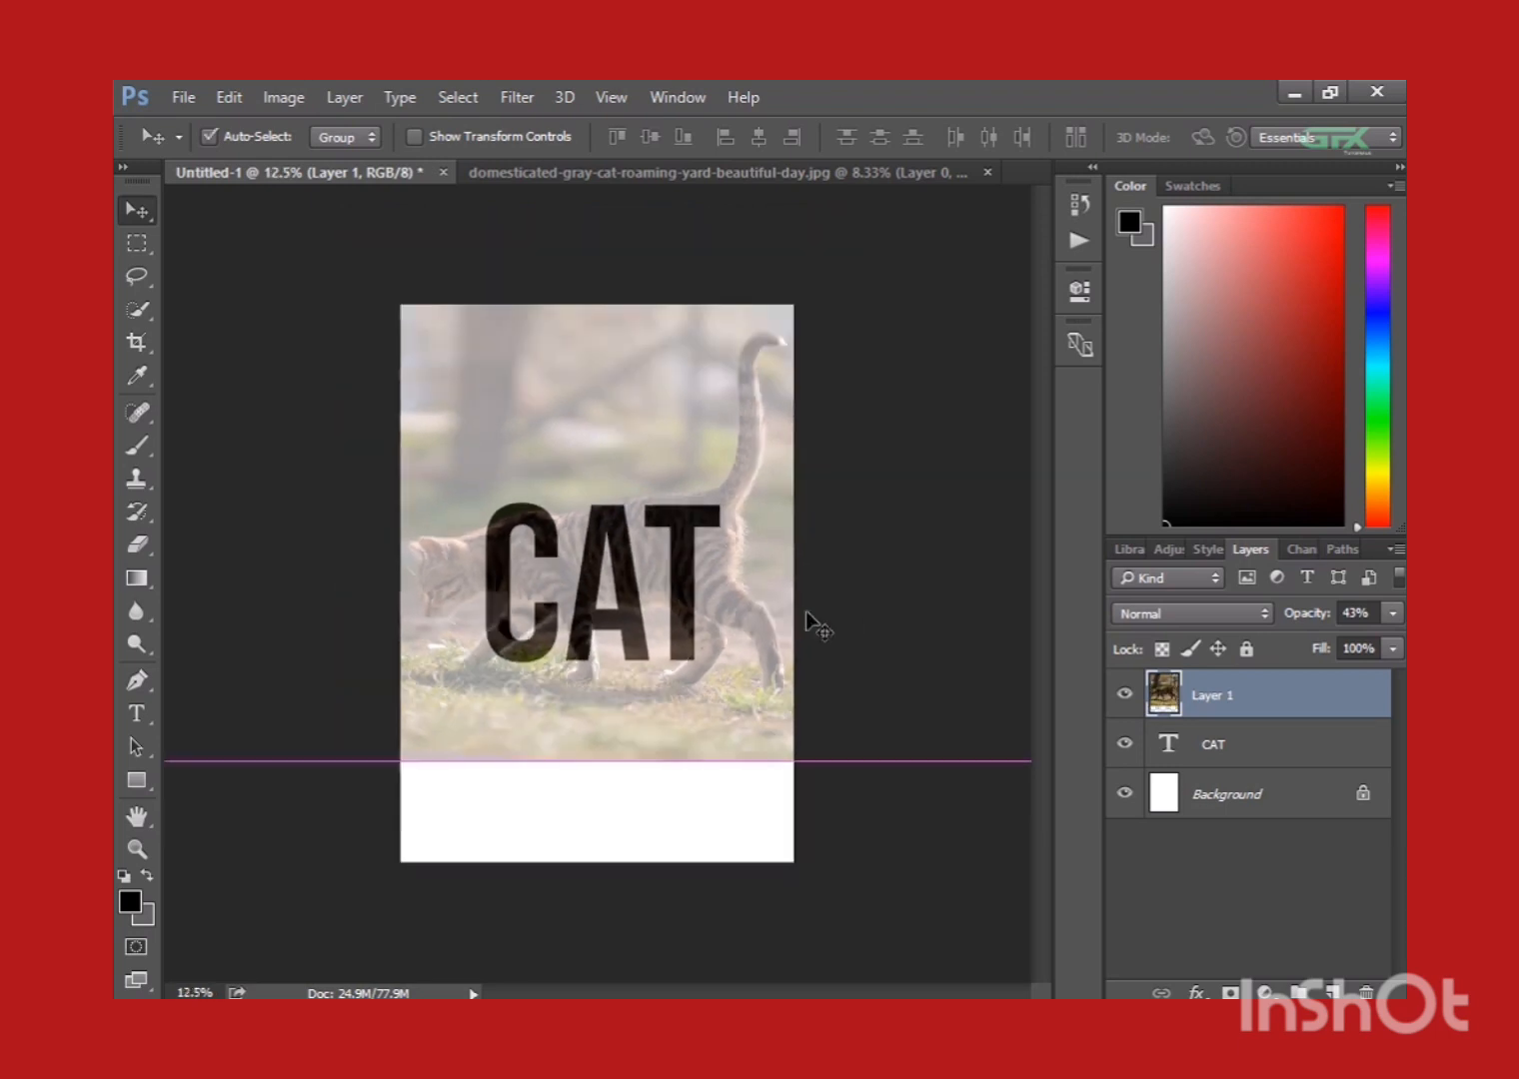
key("ctrl+t")
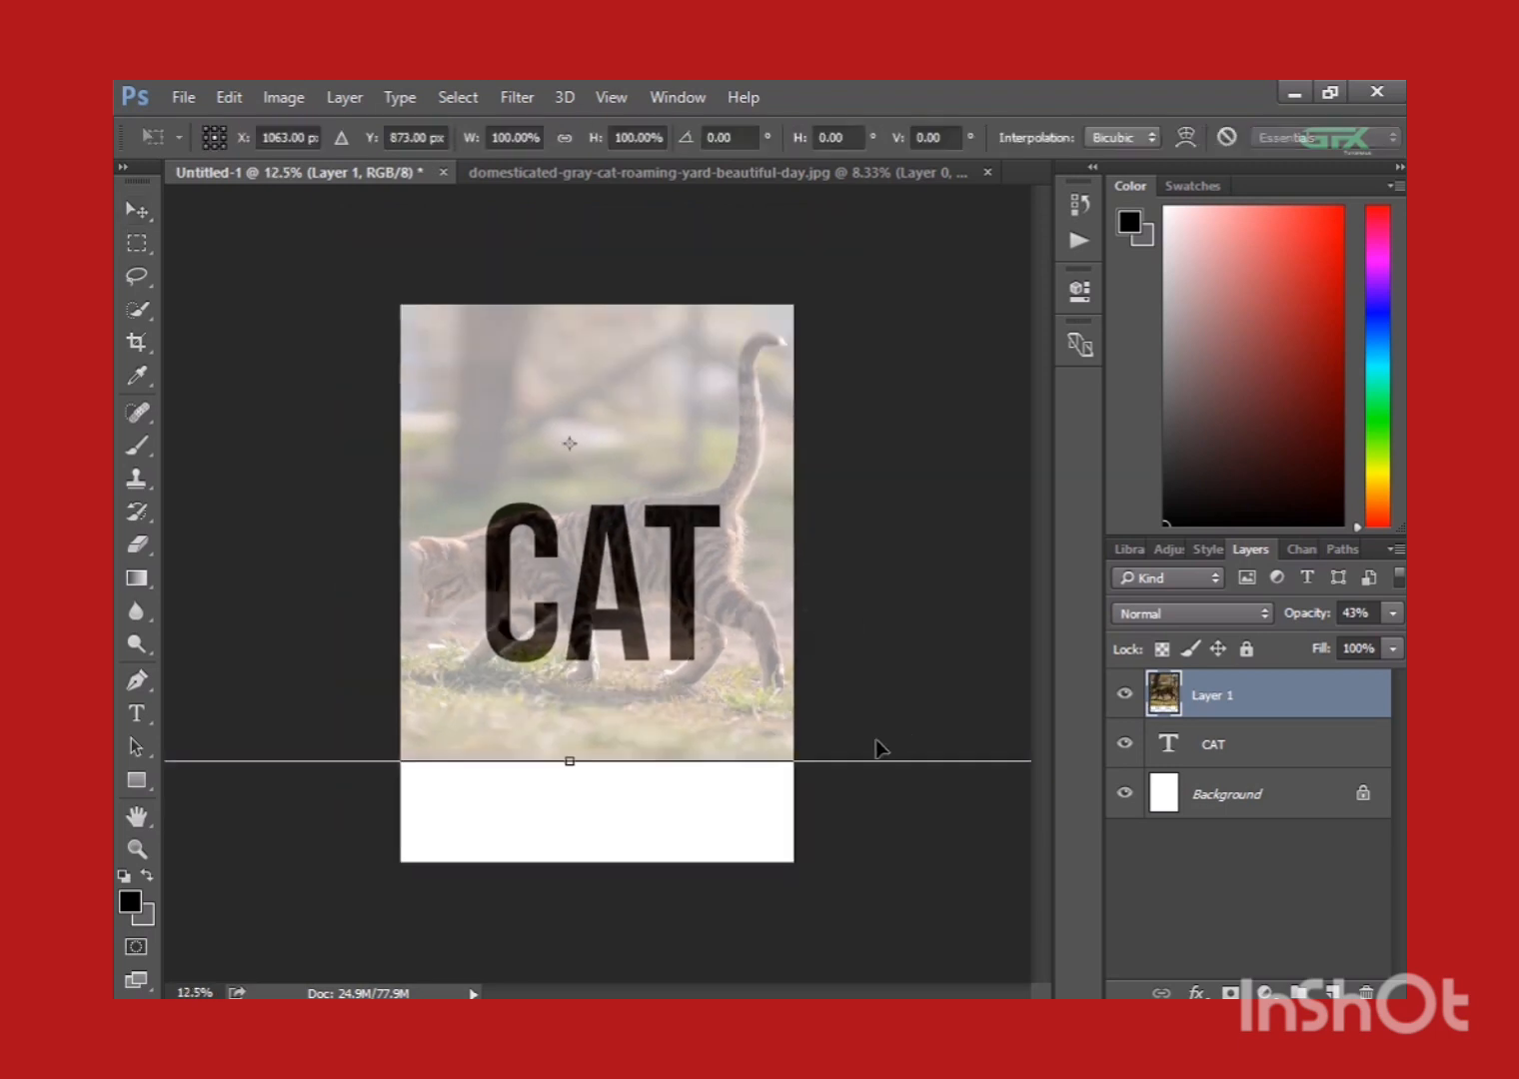
key("ctrl+minus")
left_click_drag(885, 696, 875, 687)
key("ctrl+plus")
key("ctrl+plus")
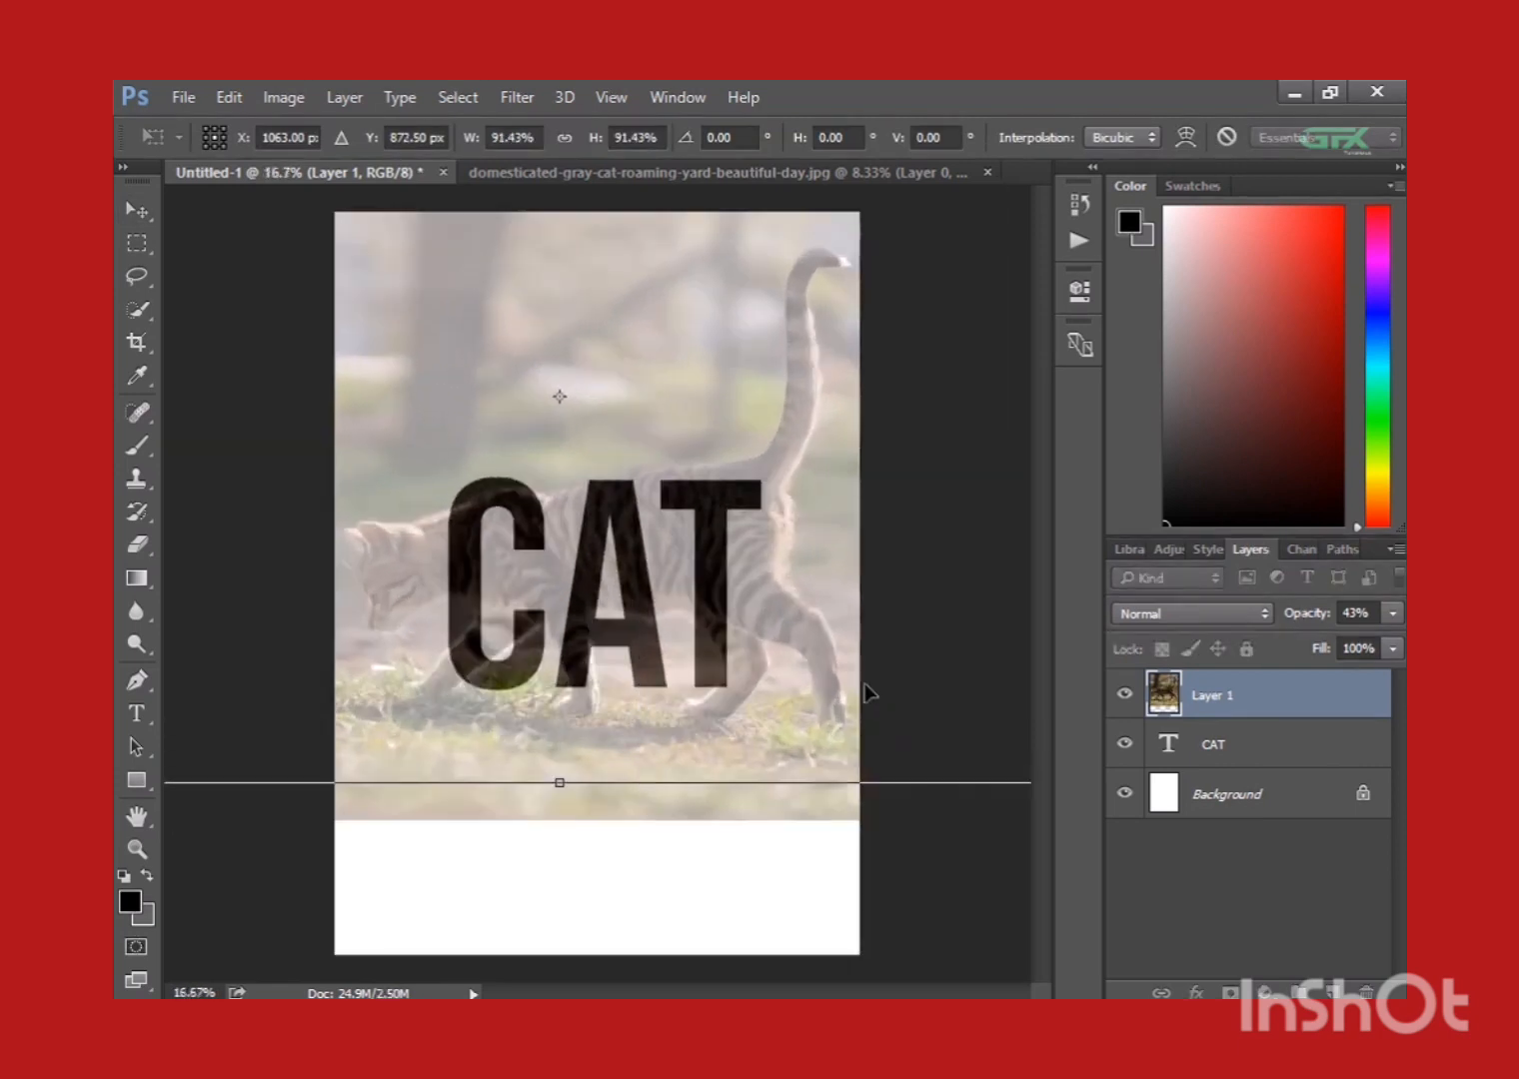
Position the photo at about X 1075 px, Y 920.5 px so the cat's body lies over the letters, and apply the transform.
key("Down")
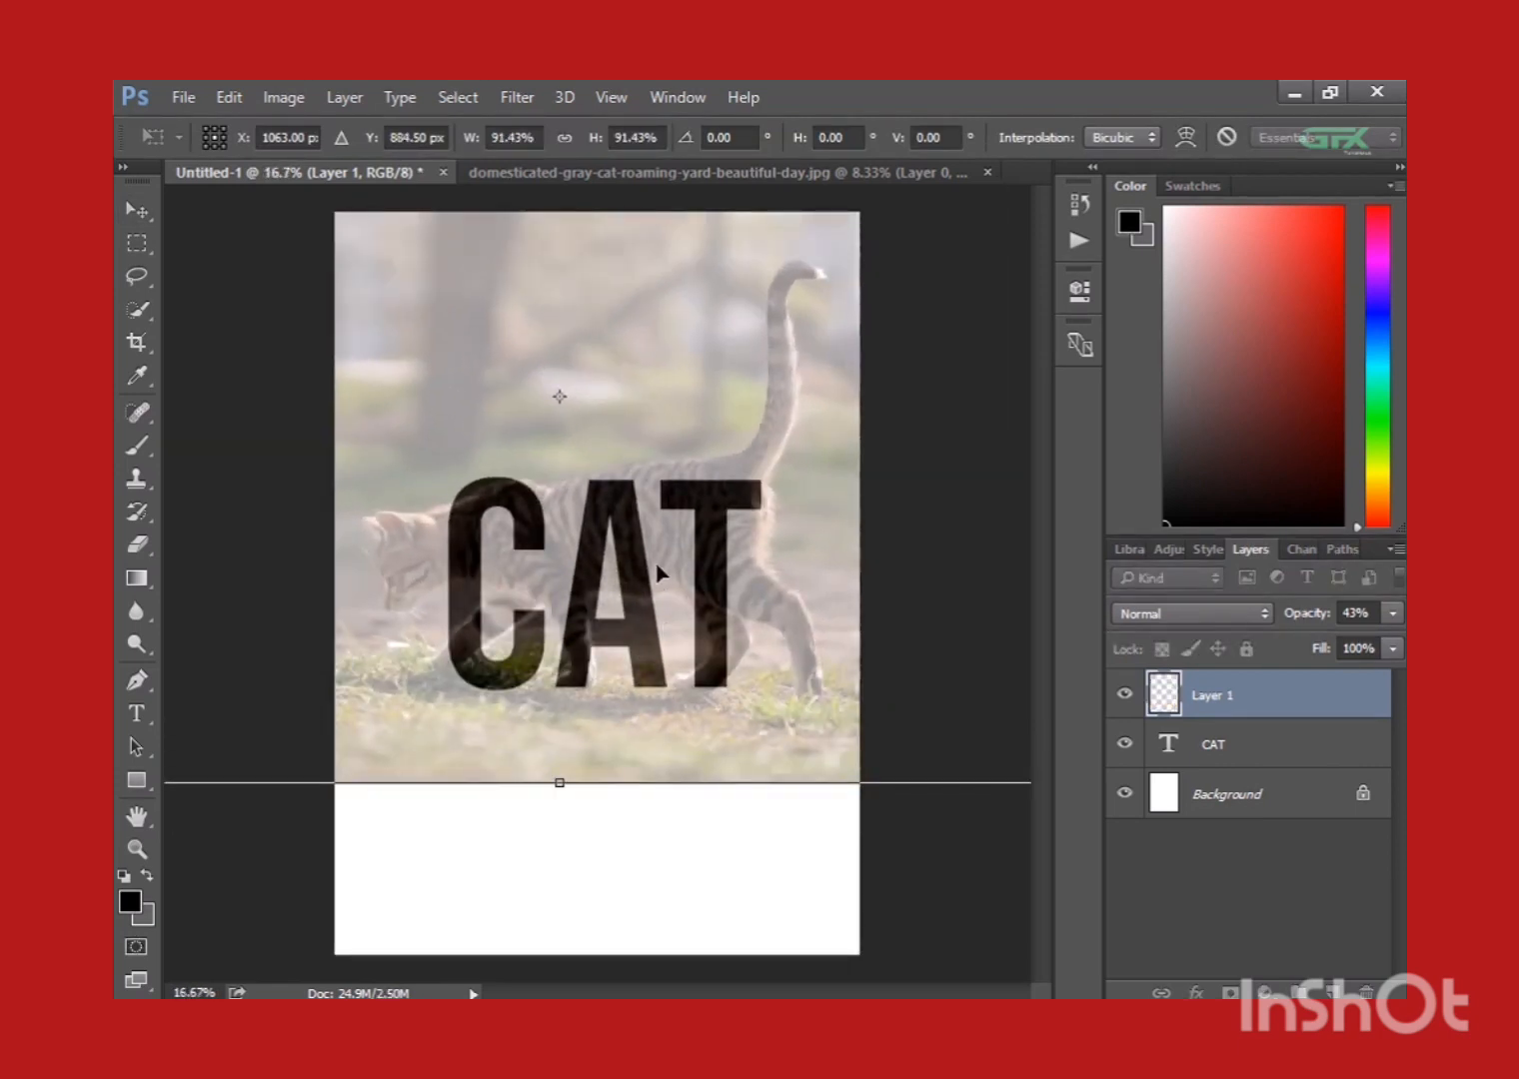
key("Down")
key("Down")
key("Down")
key("Down")
key("Down")
key("Down")
key("Down")
key("Down")
key("Down")
key("Down")
key("Down")
key("Down")
key("Down")
key("Down")
key("Down")
key("Down")
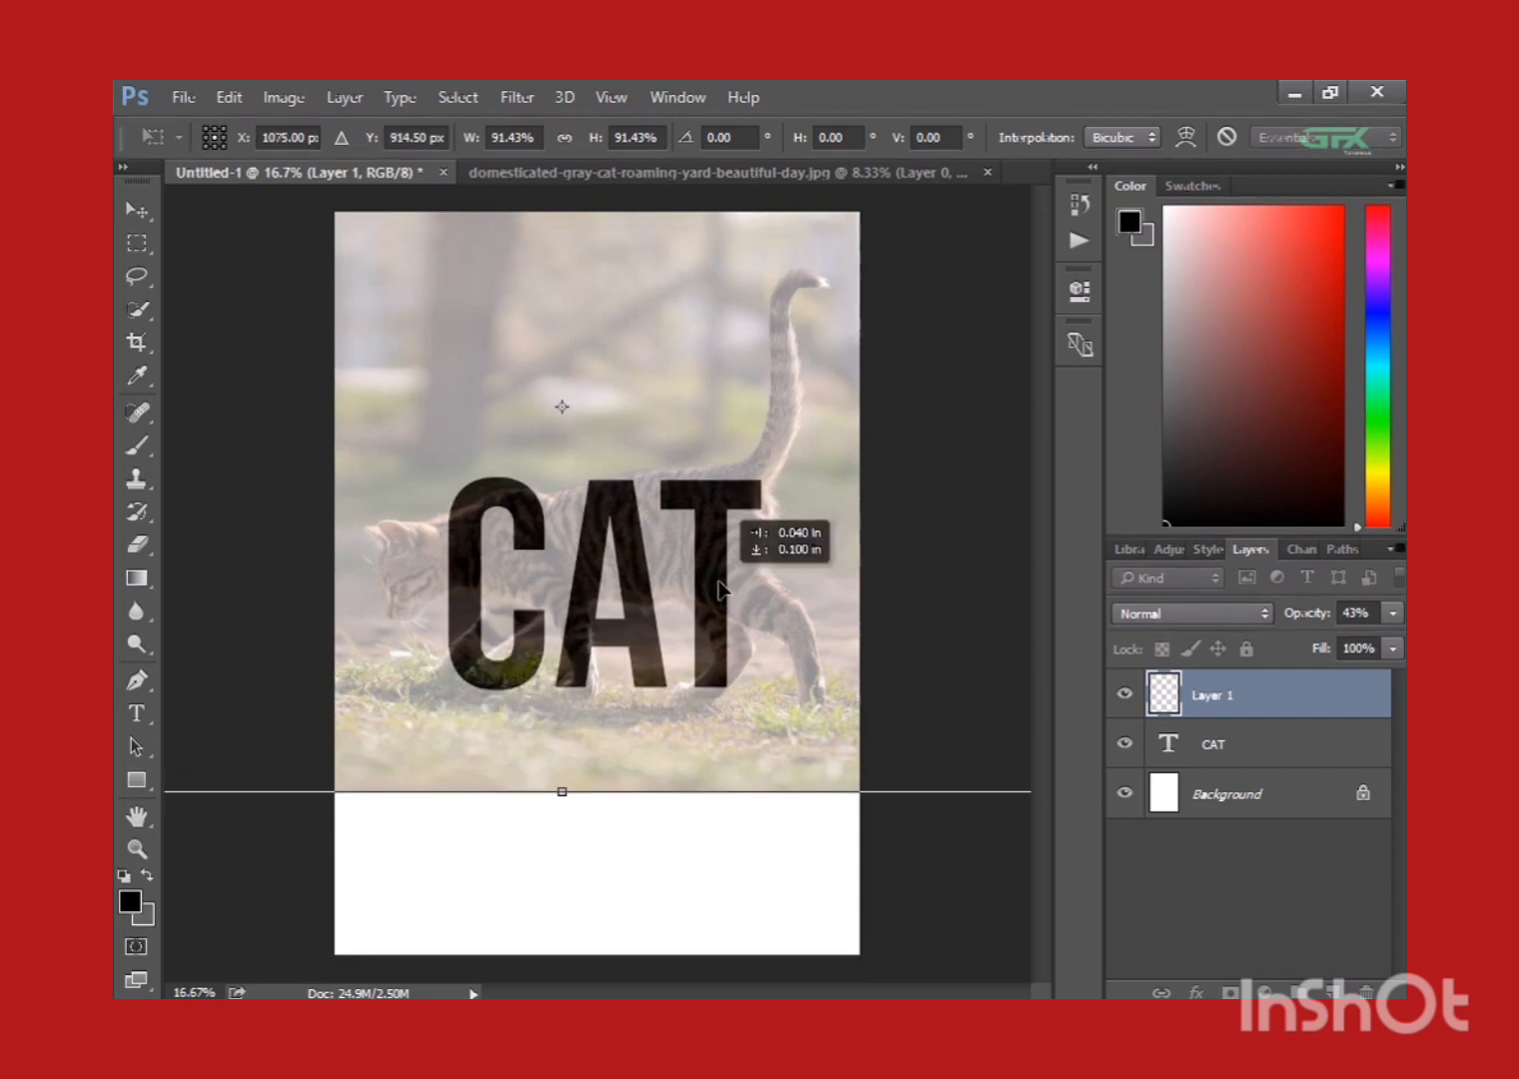
key("Right")
key("Right")
key("Up")
key("Up")
key("Up")
key("Up")
key("Up")
key("Up")
key("Up")
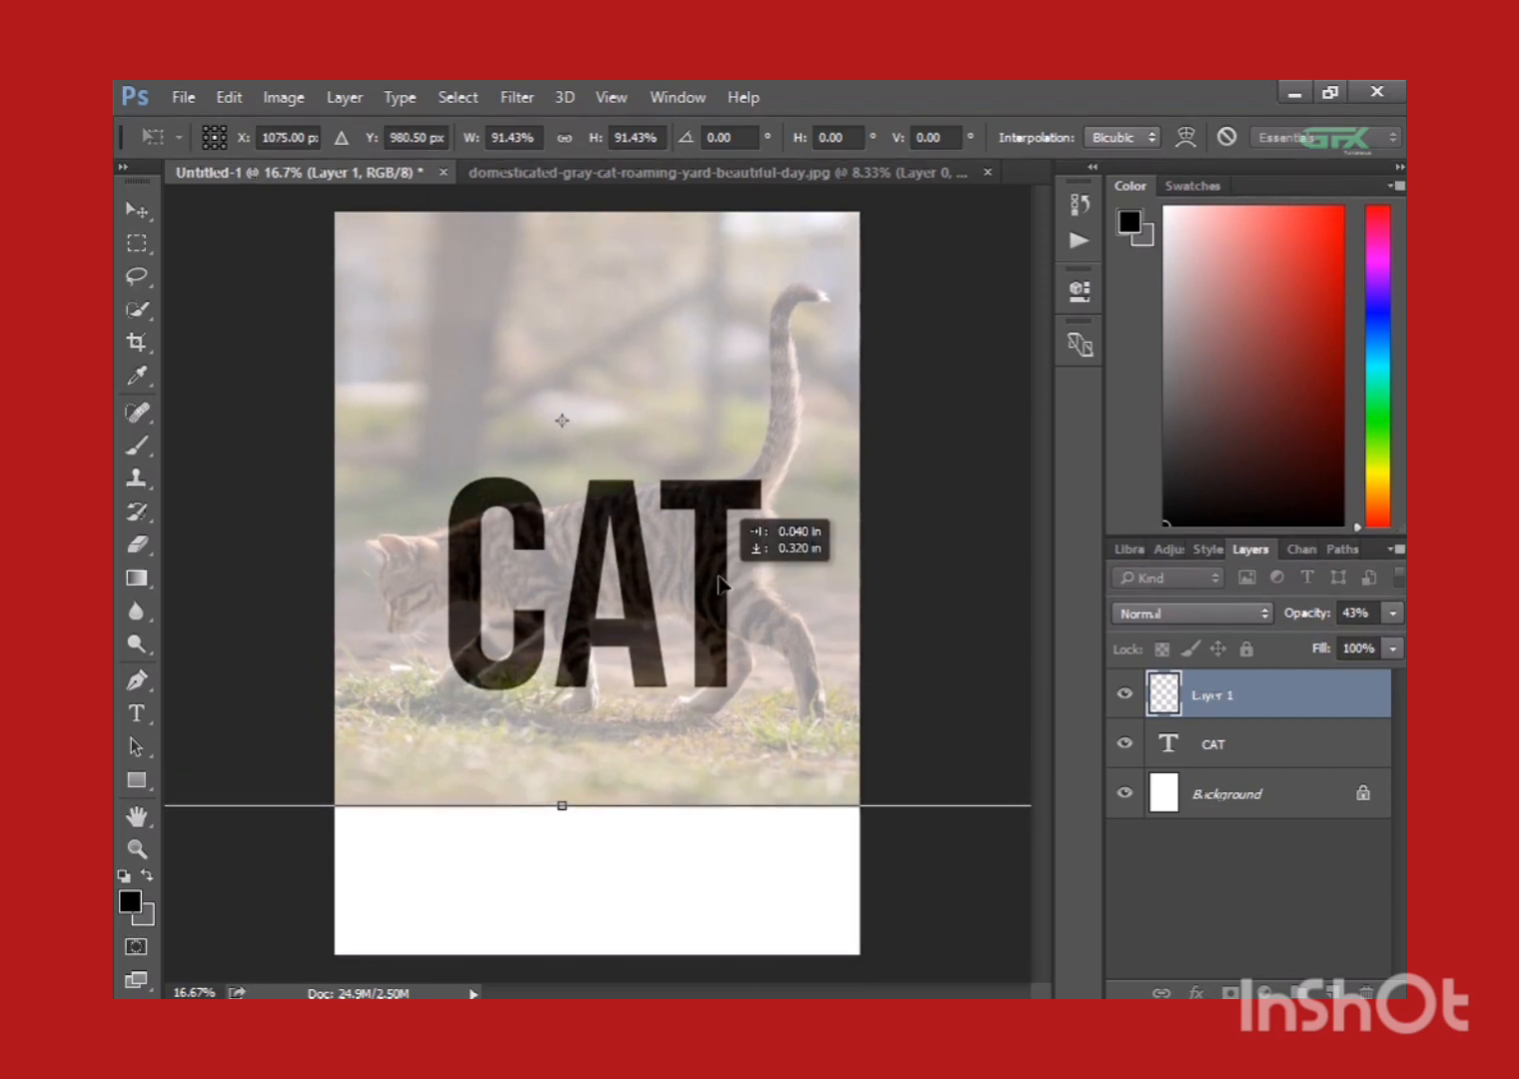
key("Up")
key("Up")
key("Up")
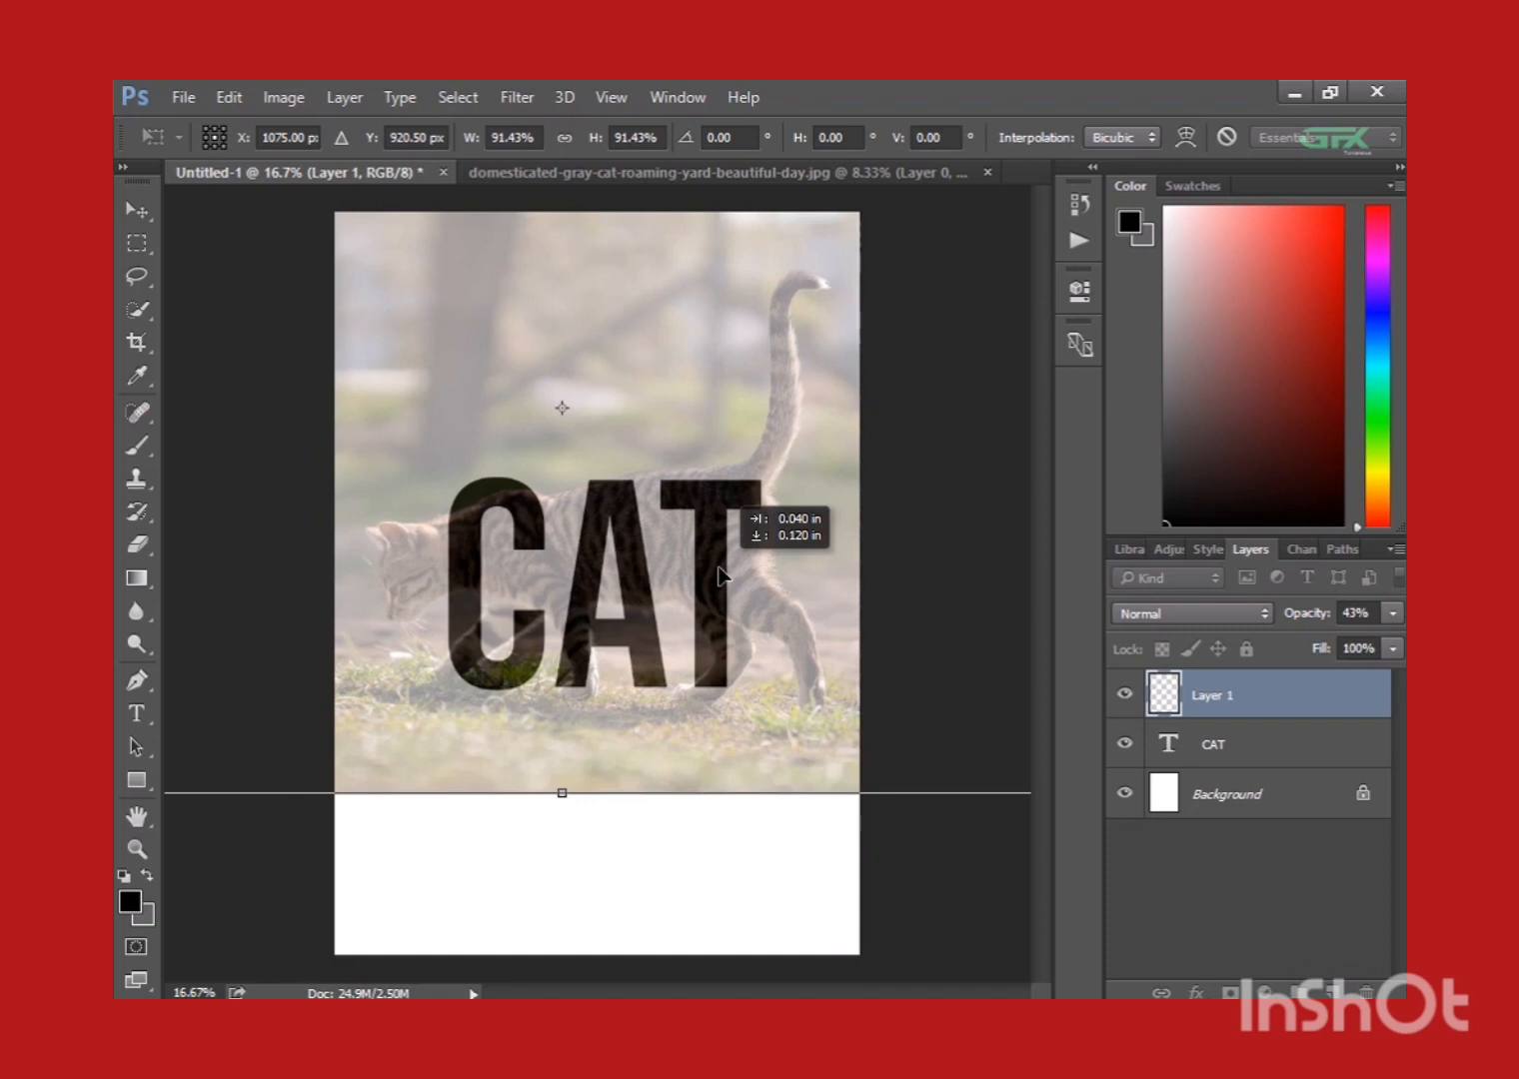
key("Return")
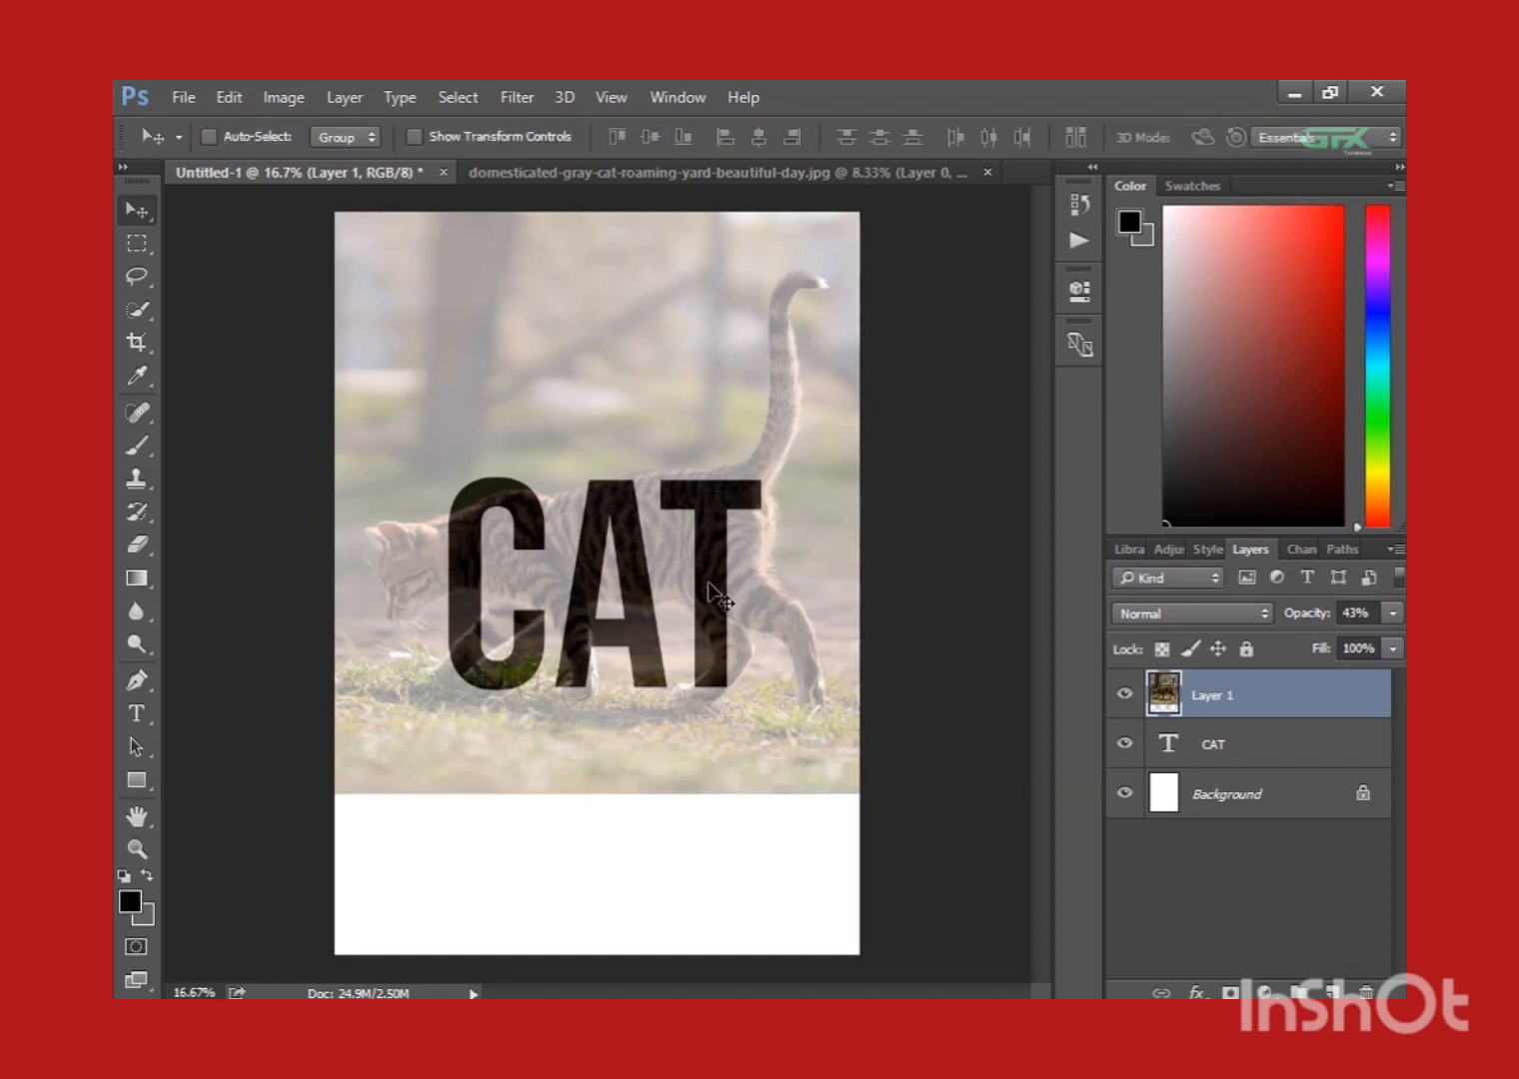
Set the cat photo layer's opacity to 100%.
left_click(1393, 613)
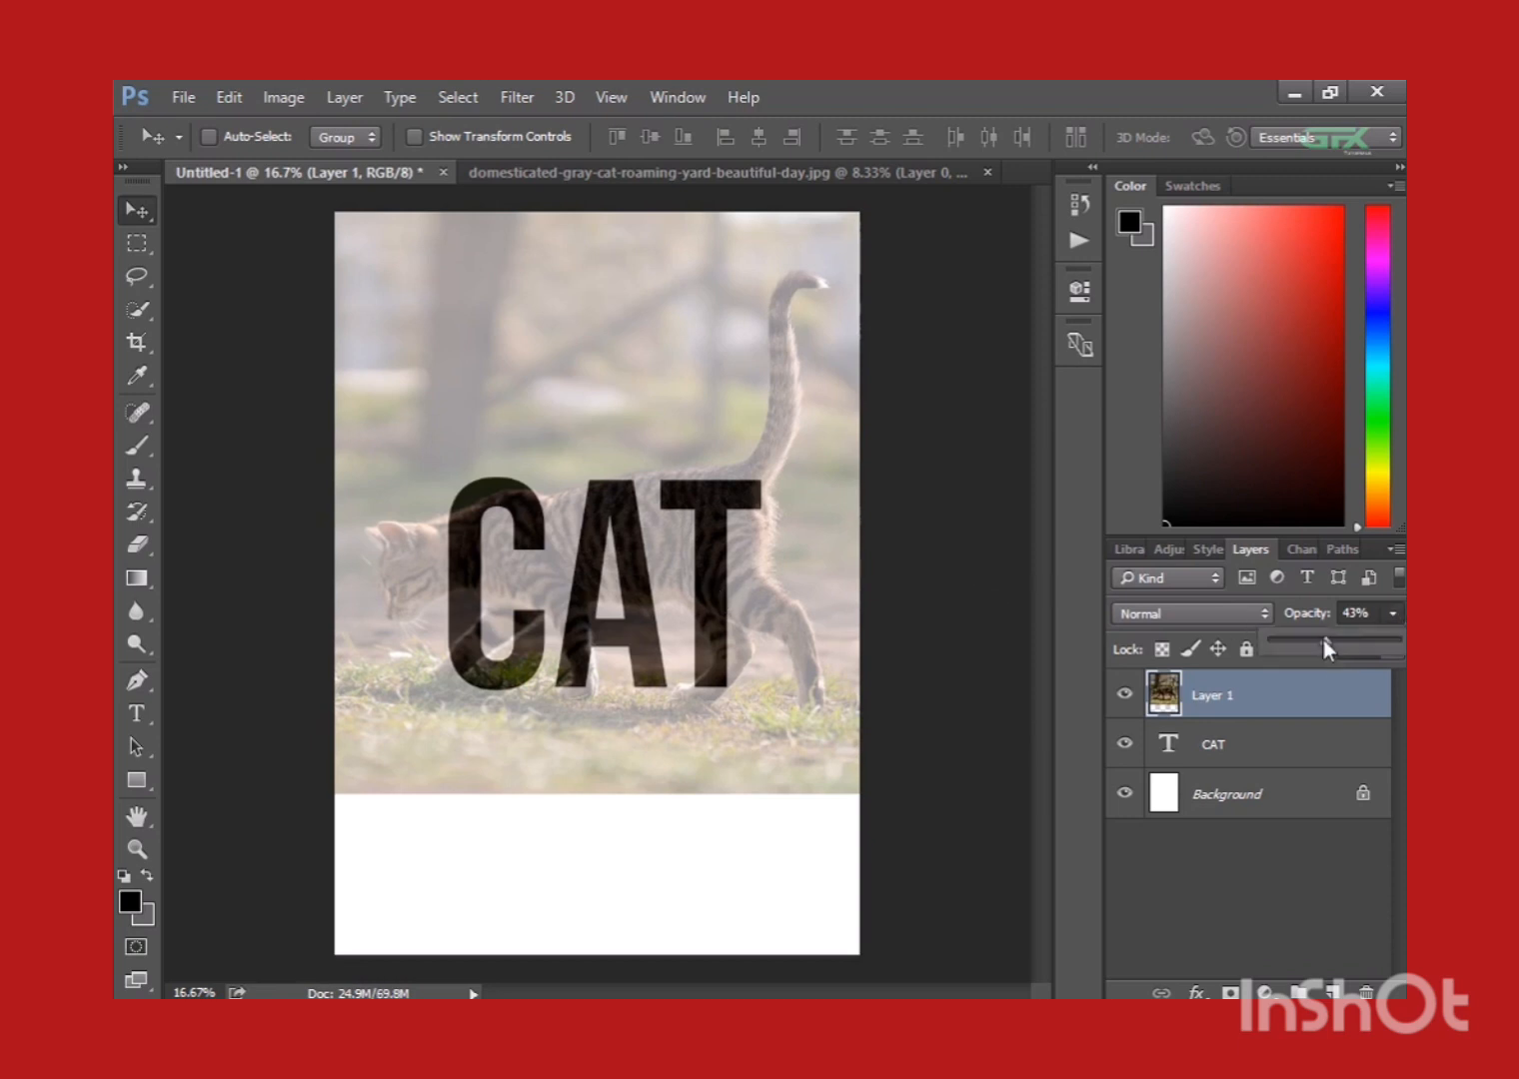
left_click_drag(1325, 644, 1399, 640)
left_click(1325, 707)
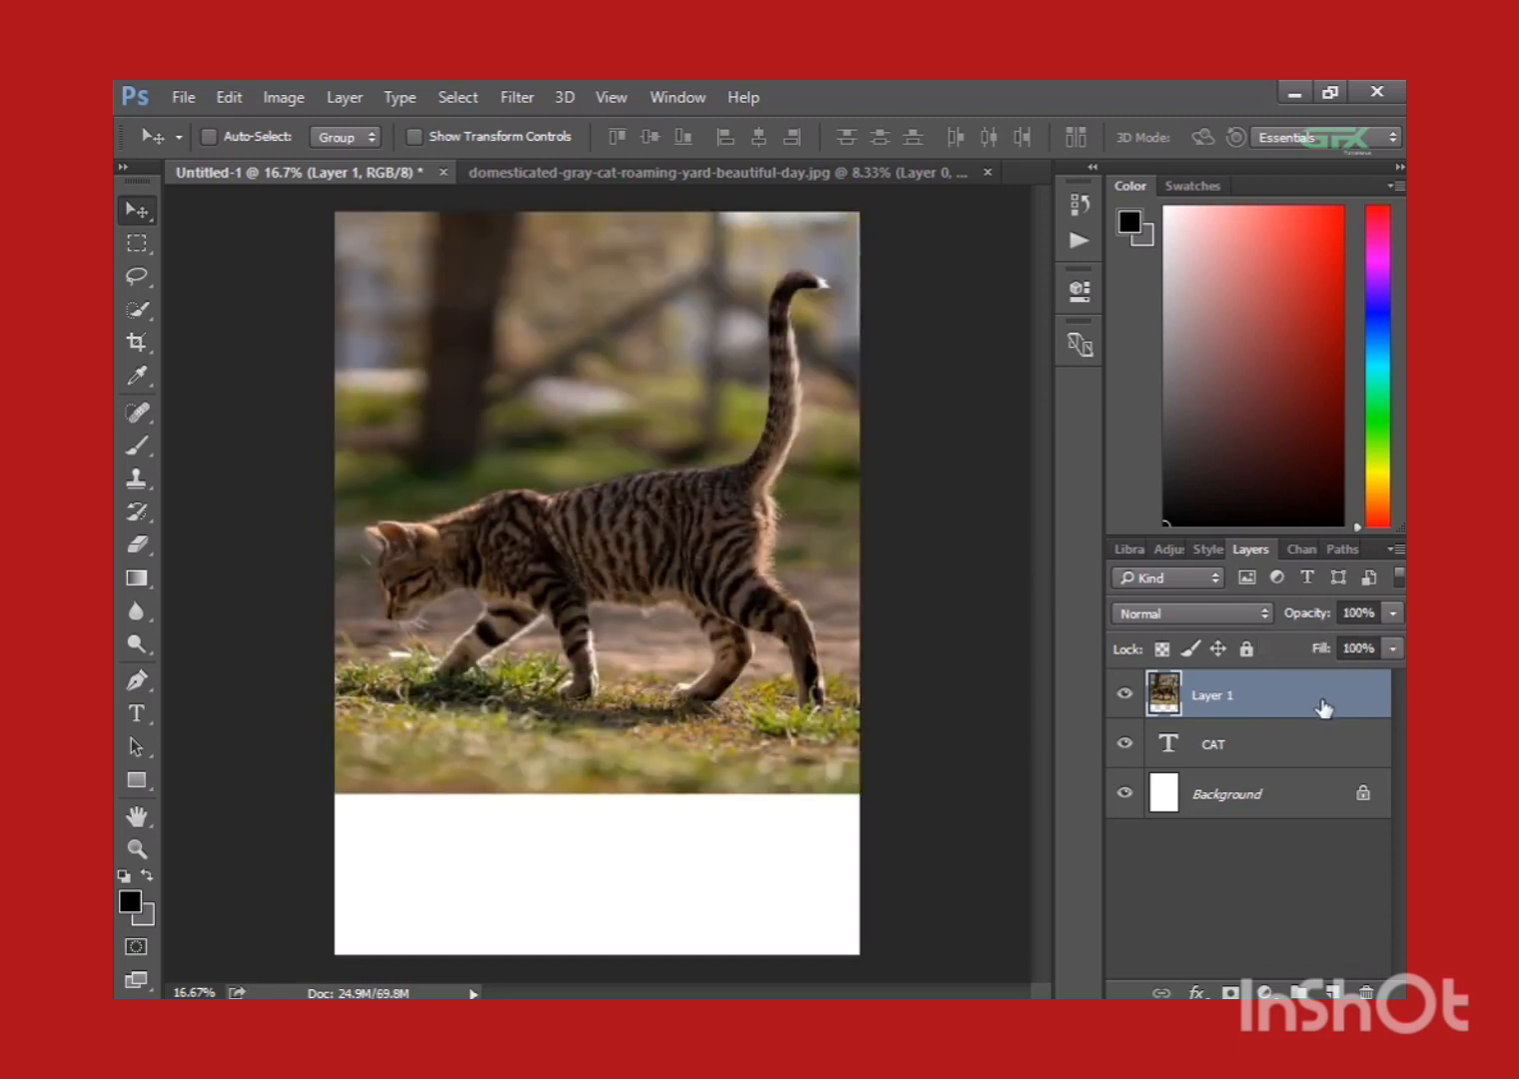
Clip the cat photo layer to the CAT text layer and duplicate the photo layer.
right_click(1325, 708)
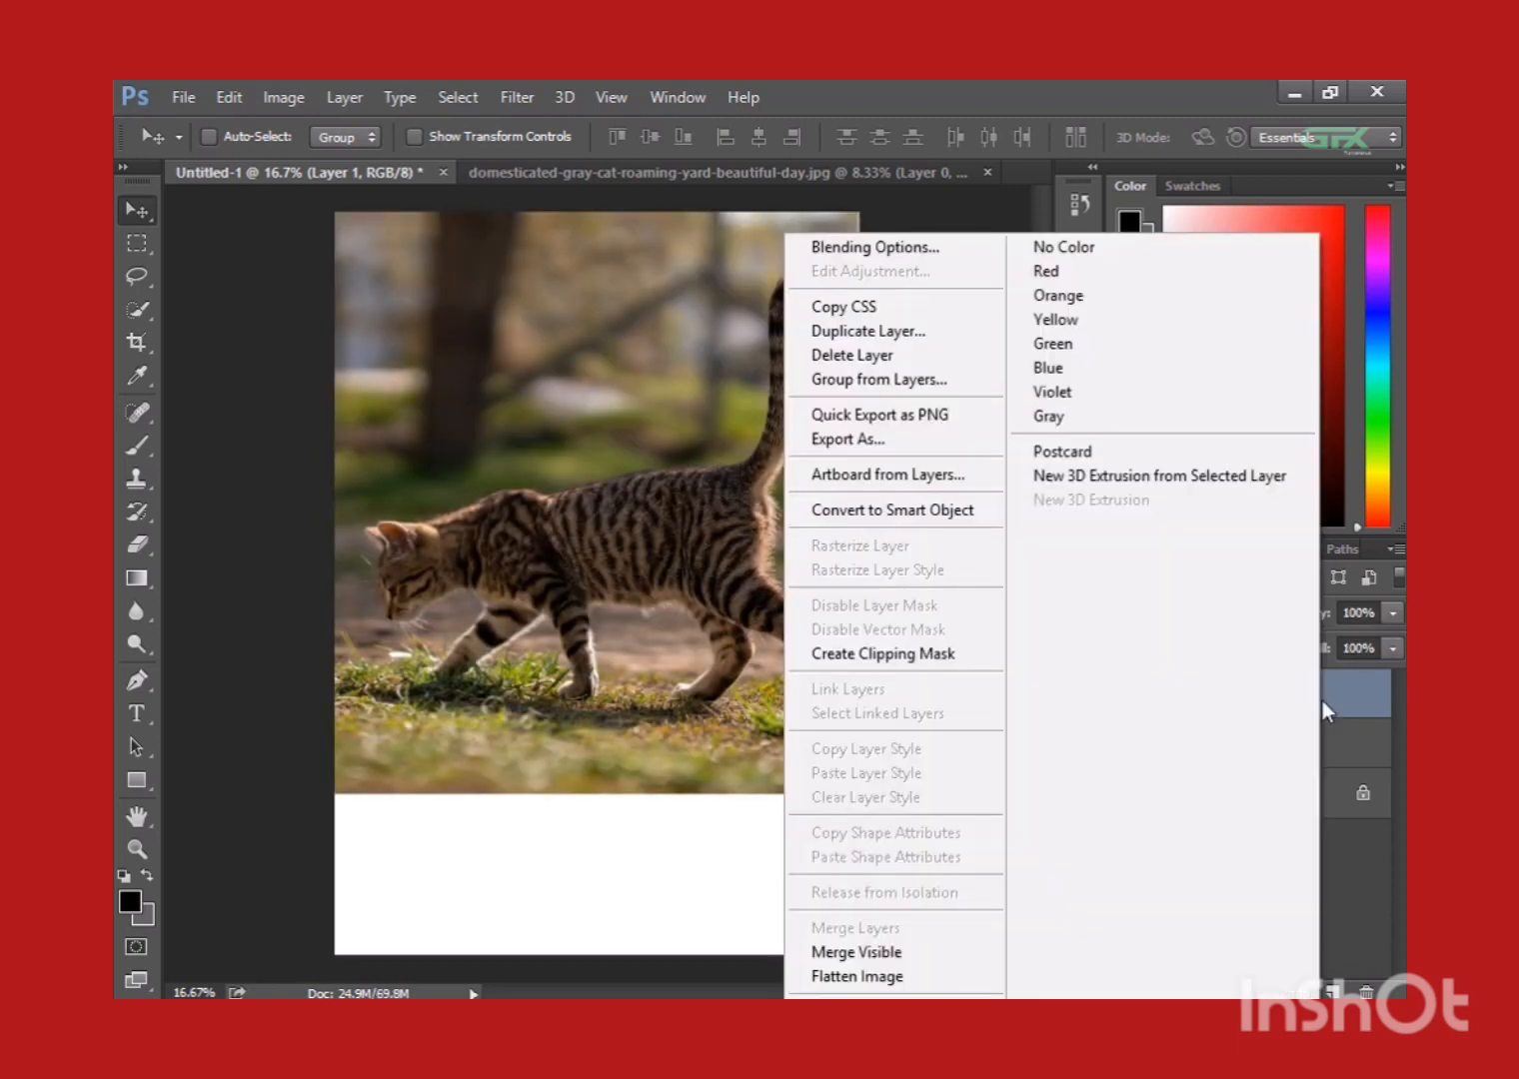
left_click(986, 655)
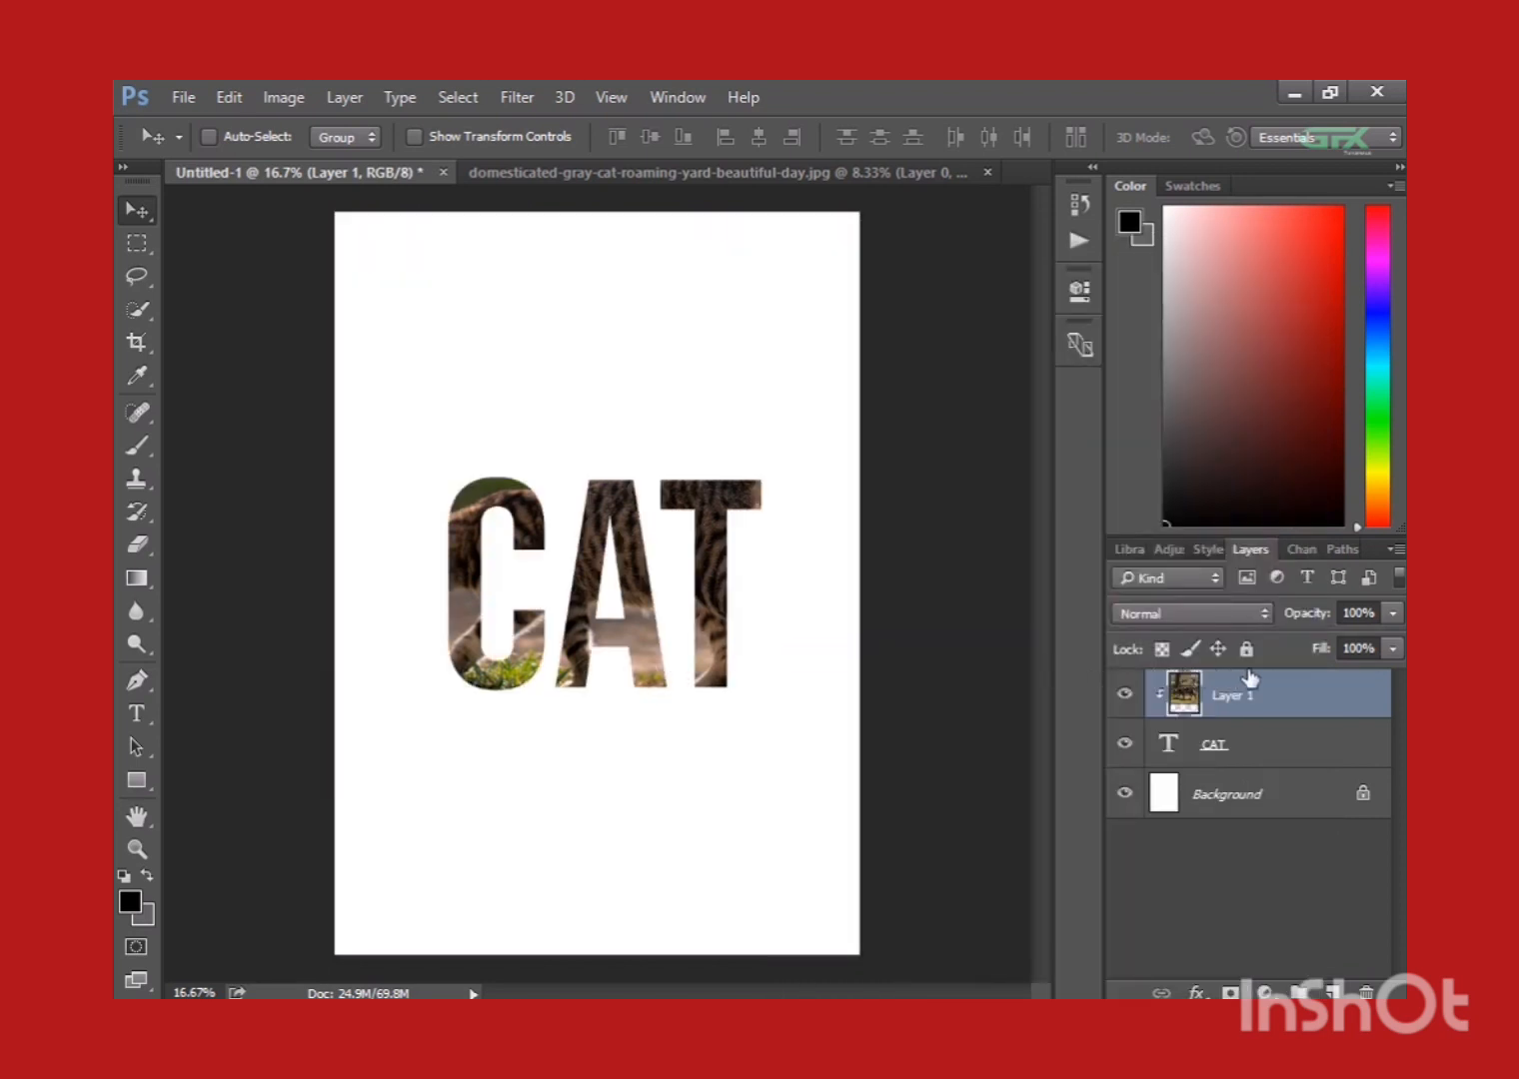
key("ctrl+j")
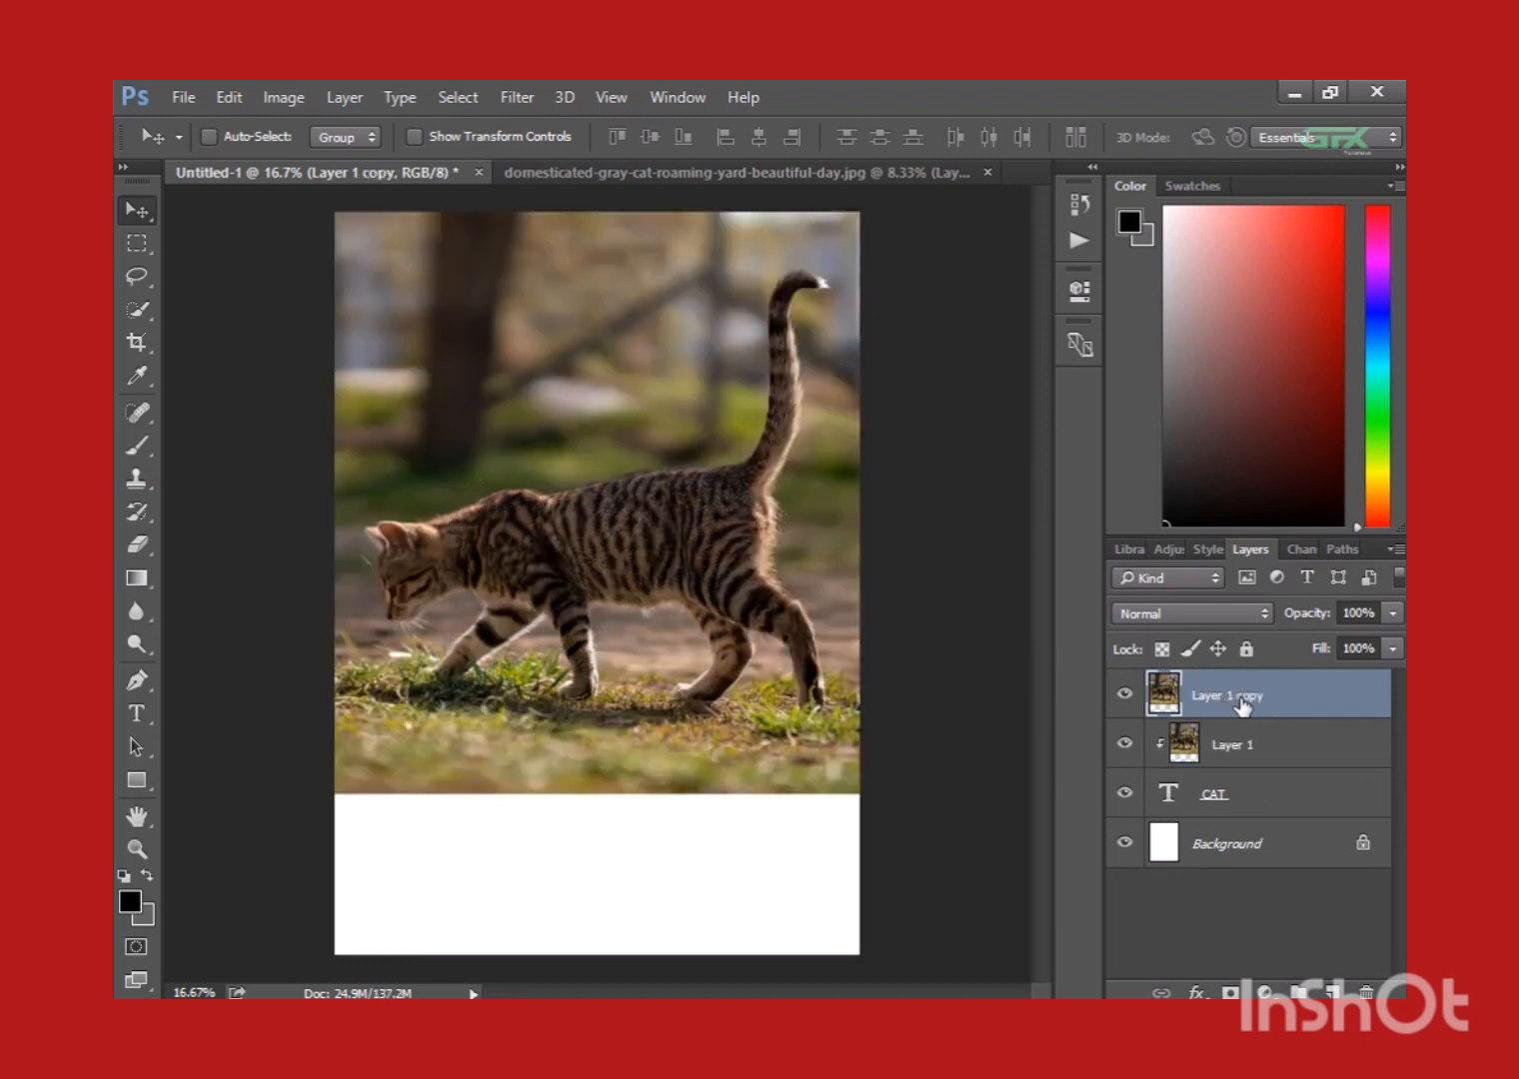
Start a Pen tool path on the duplicated photo layer, tracing the underside of the cat's neck towards the chin.
key("ctrl+plus")
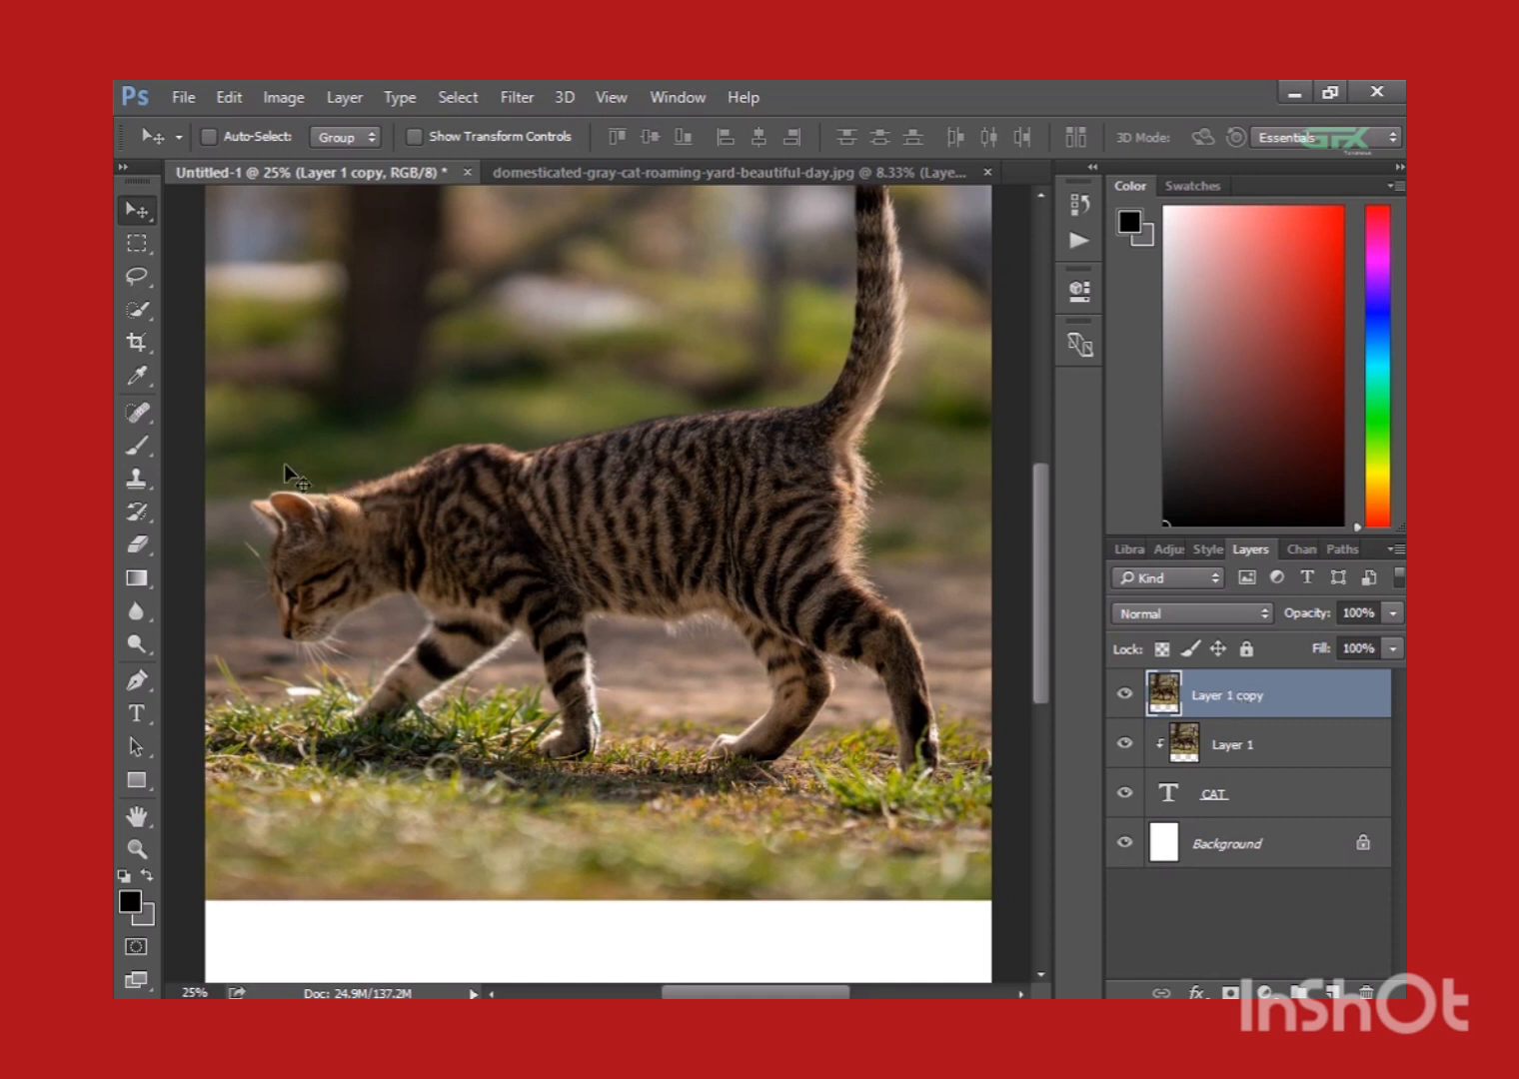
left_click(138, 681)
key("ctrl+plus")
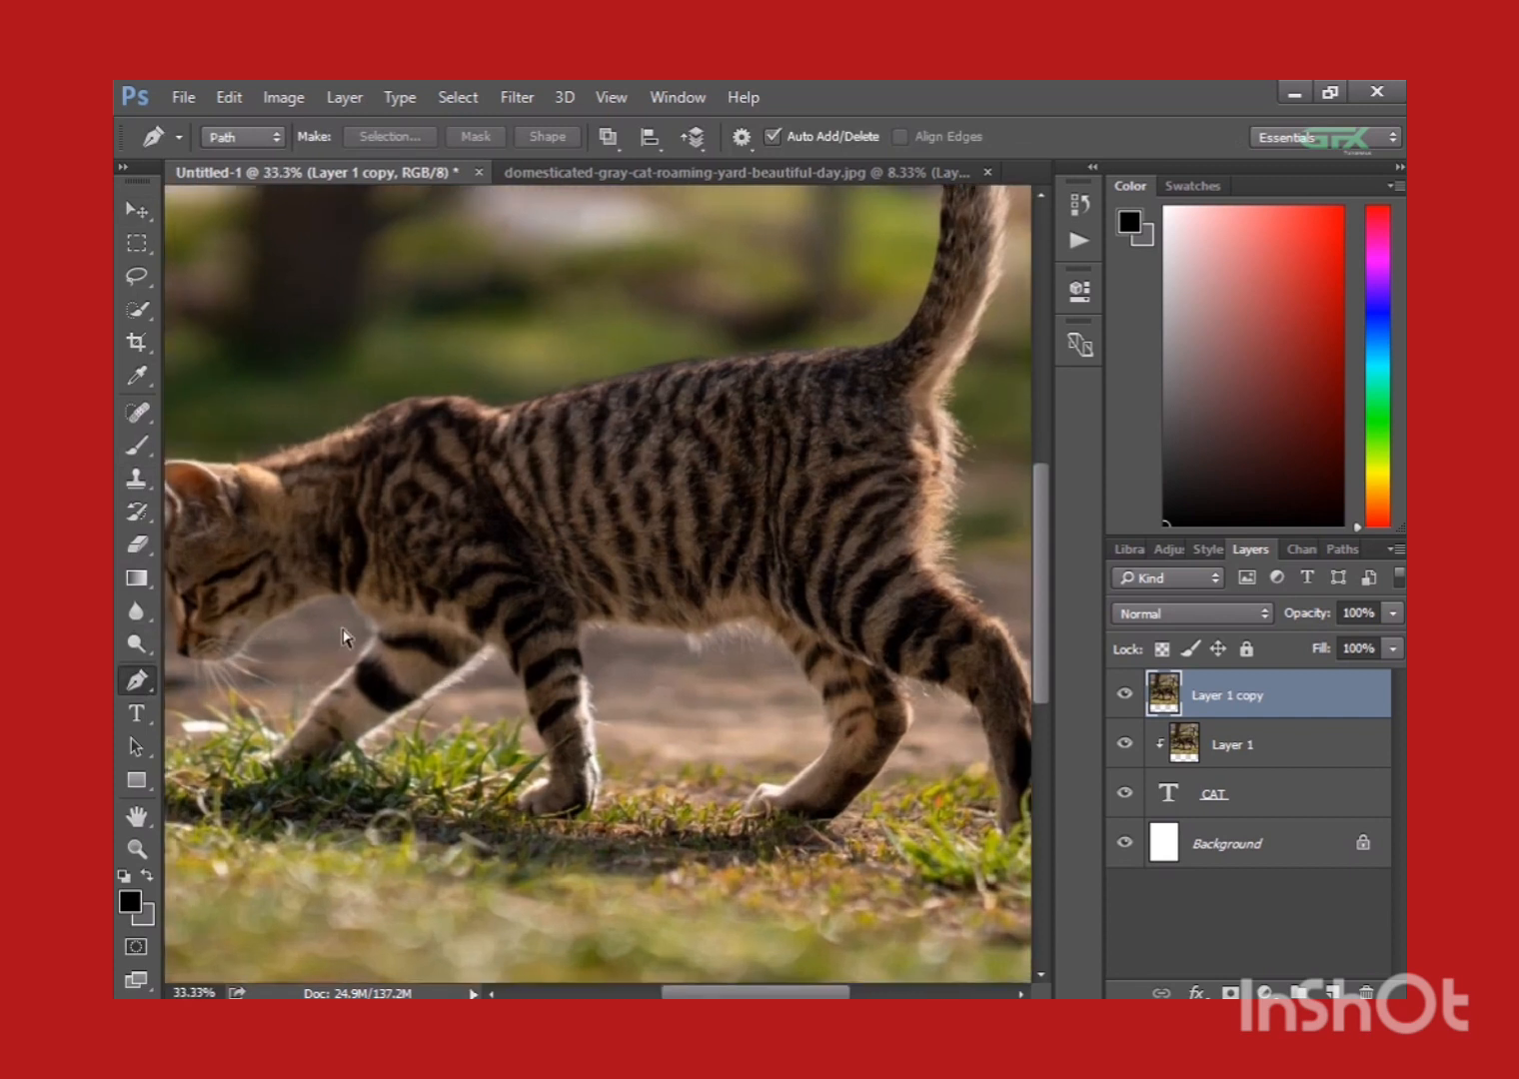
left_click_drag(342, 627, 536, 613)
key("ctrl+plus")
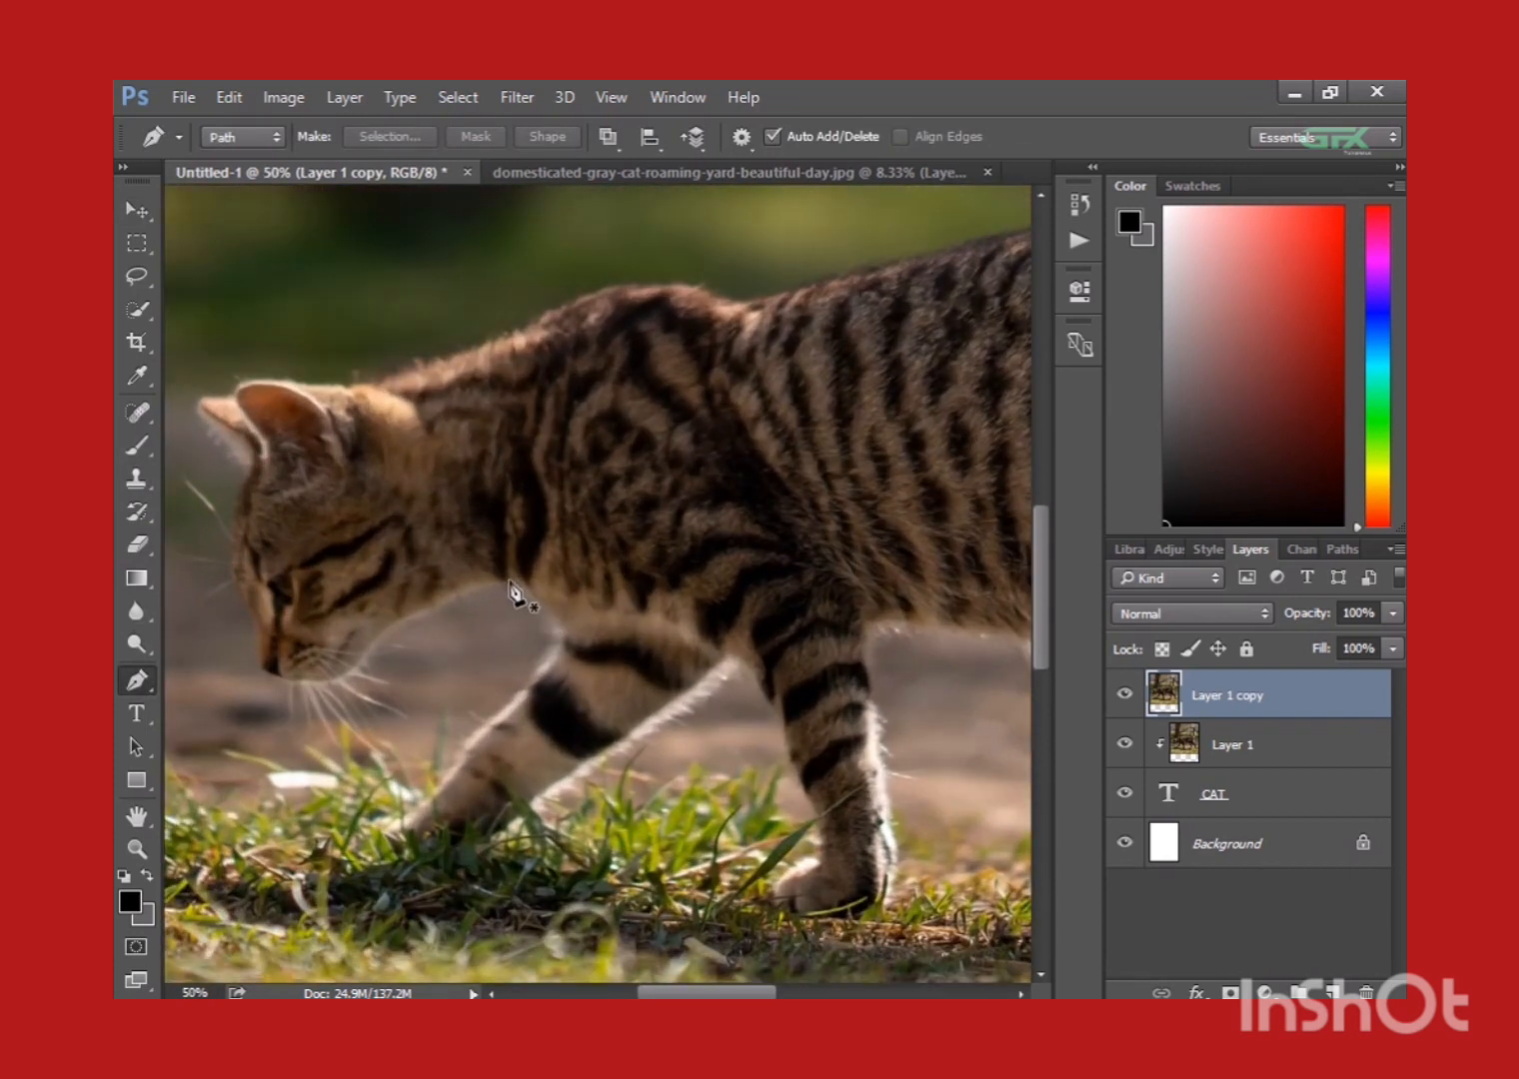
left_click(508, 586)
left_click_drag(451, 600, 649, 564)
key("ctrl+plus")
key("ctrl+plus")
left_click(514, 588, "alt")
left_click(452, 622)
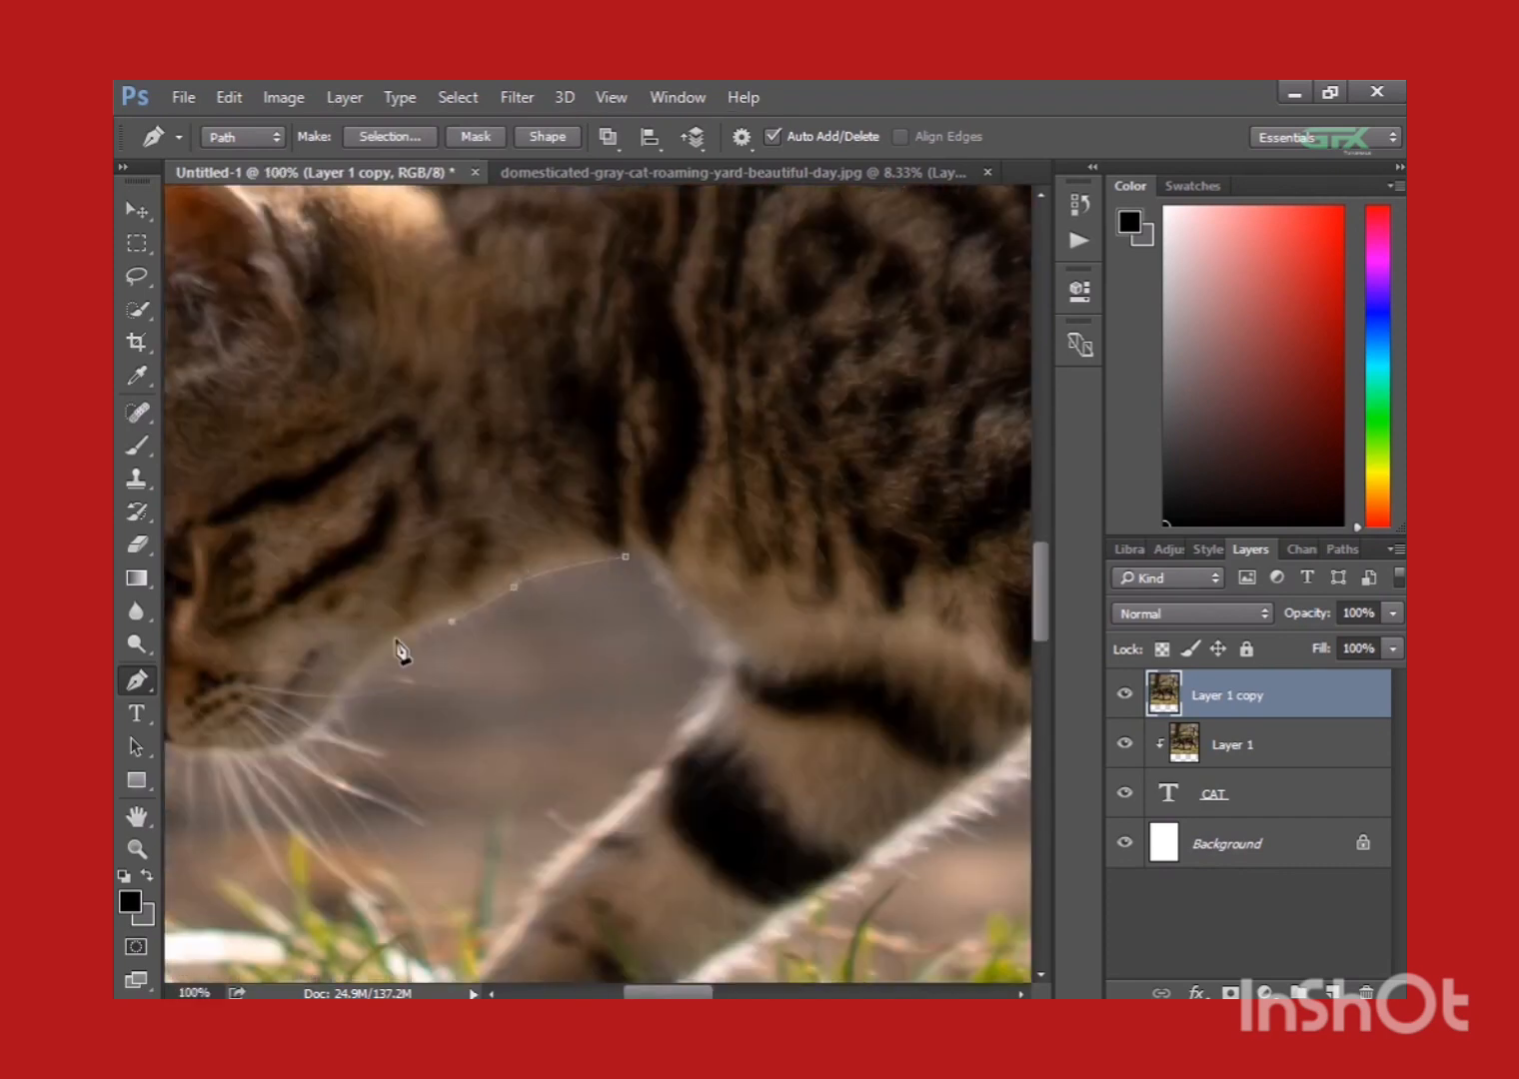
Continue the path along the cat's chin and around the rear whiskers beside the mouth.
left_click(315, 739)
left_click(300, 750)
left_click(326, 779)
left_click(287, 761)
key("ctrl+plus")
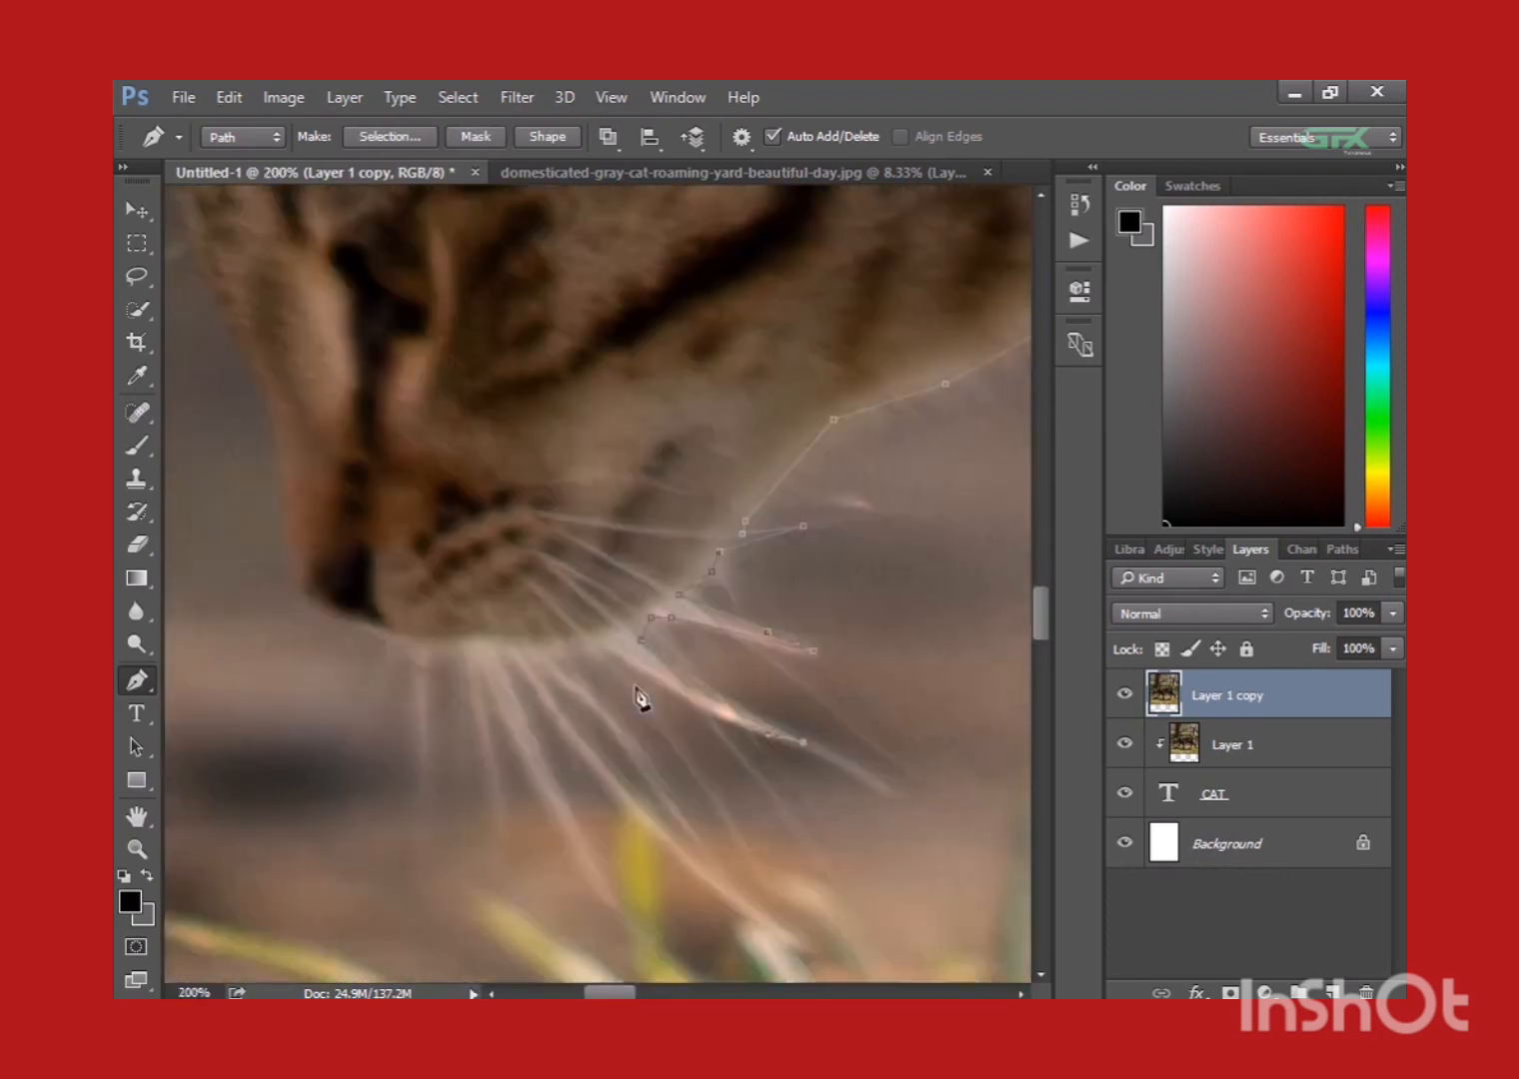
Extend the path around the lower whiskers and beneath the muzzle to the tip of the nose.
left_click(493, 668)
left_click(484, 674)
left_click(479, 687)
left_click(483, 706)
left_click(460, 686)
left_click(459, 666)
left_click(453, 656)
left_click(430, 648)
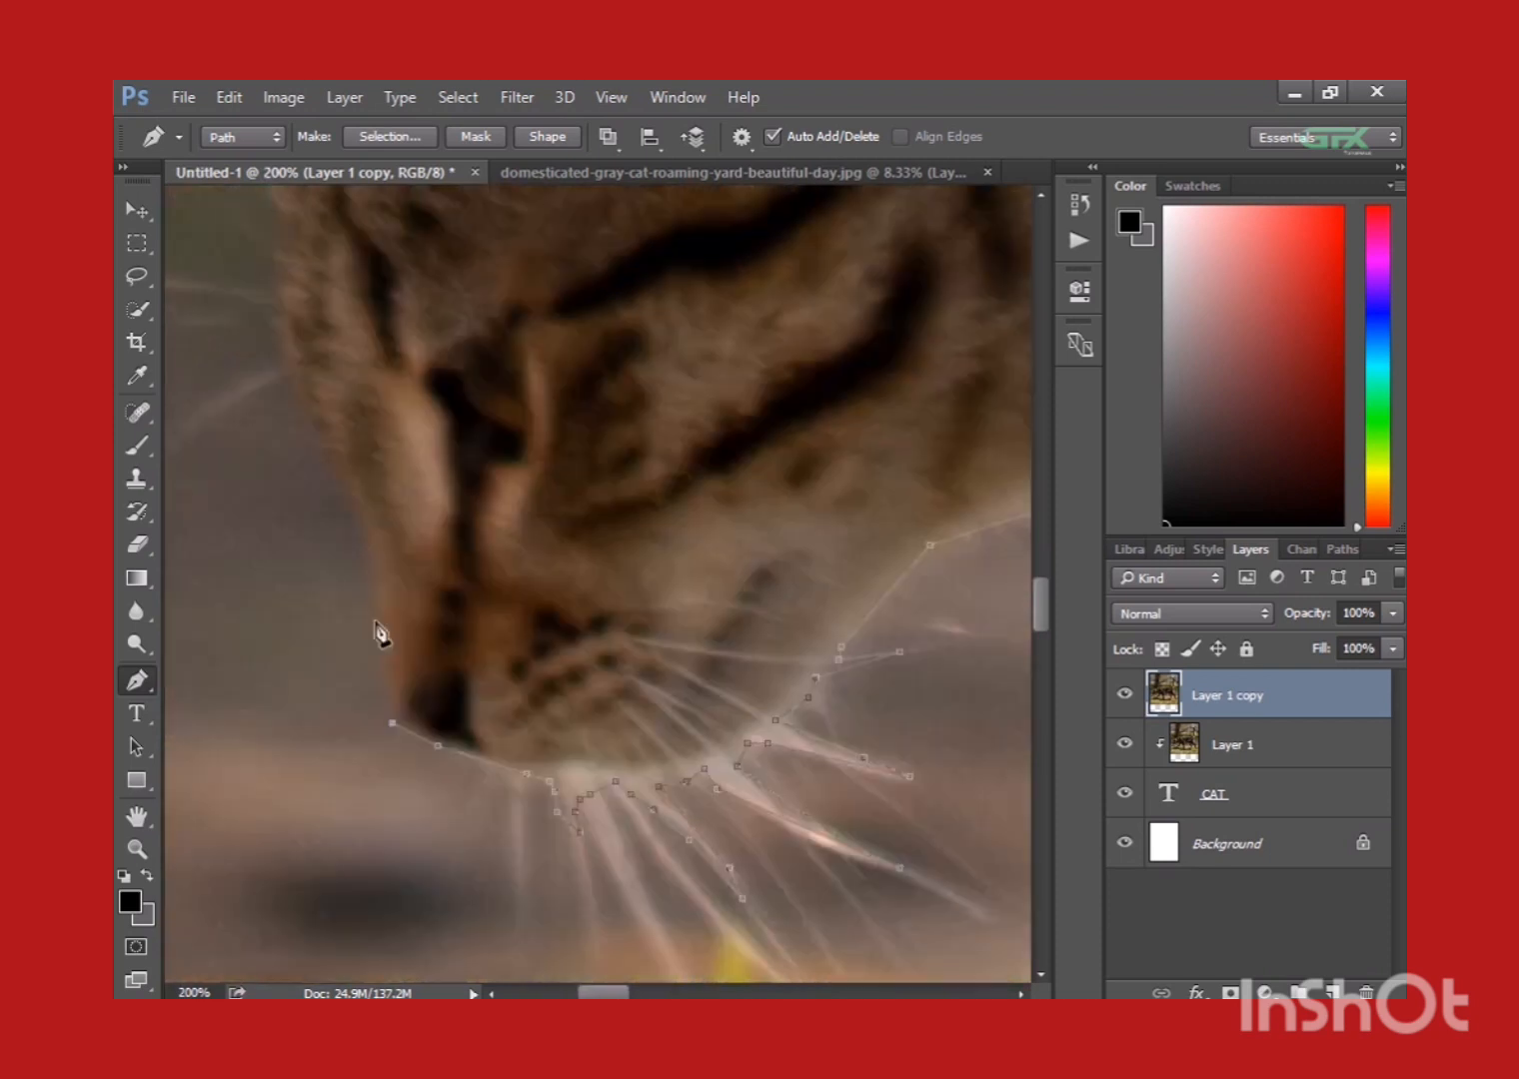
Trace the path up the front of the cat's face from nose to forehead, including a brow whisker.
left_click(361, 421)
left_click(358, 393)
left_click(357, 369)
left_click_drag(440, 297, 468, 397)
left_click(385, 406)
left_click(393, 363)
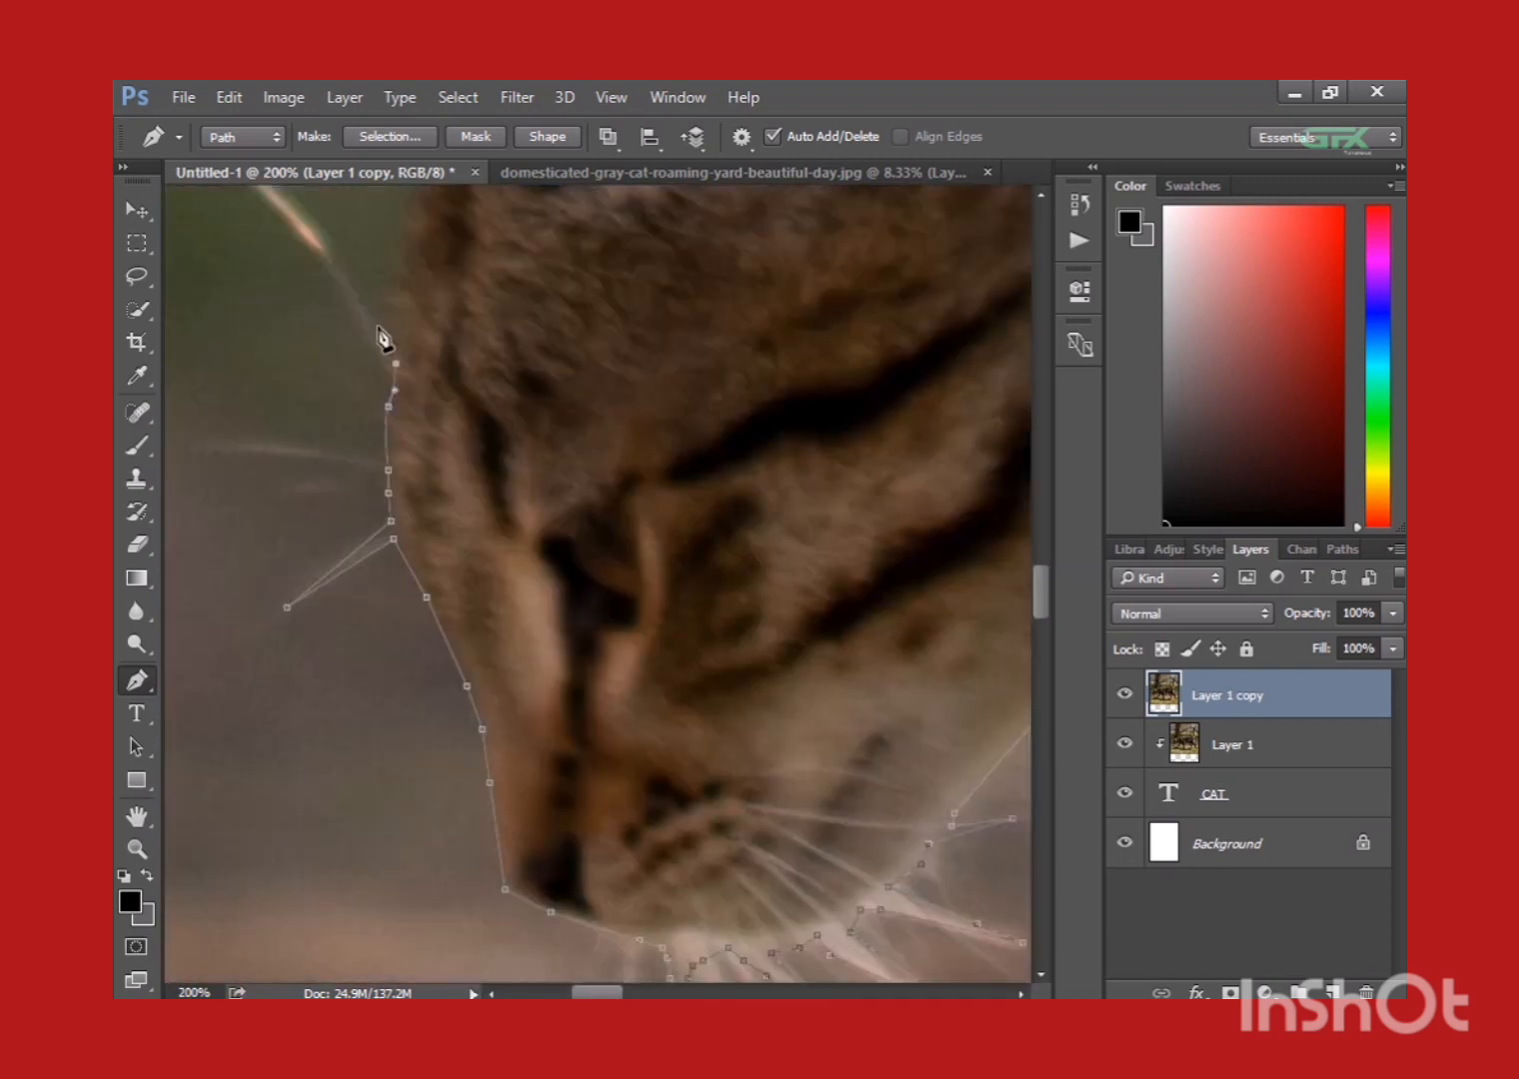
left_click(385, 322)
left_click(382, 265)
left_click_drag(484, 493, 472, 454)
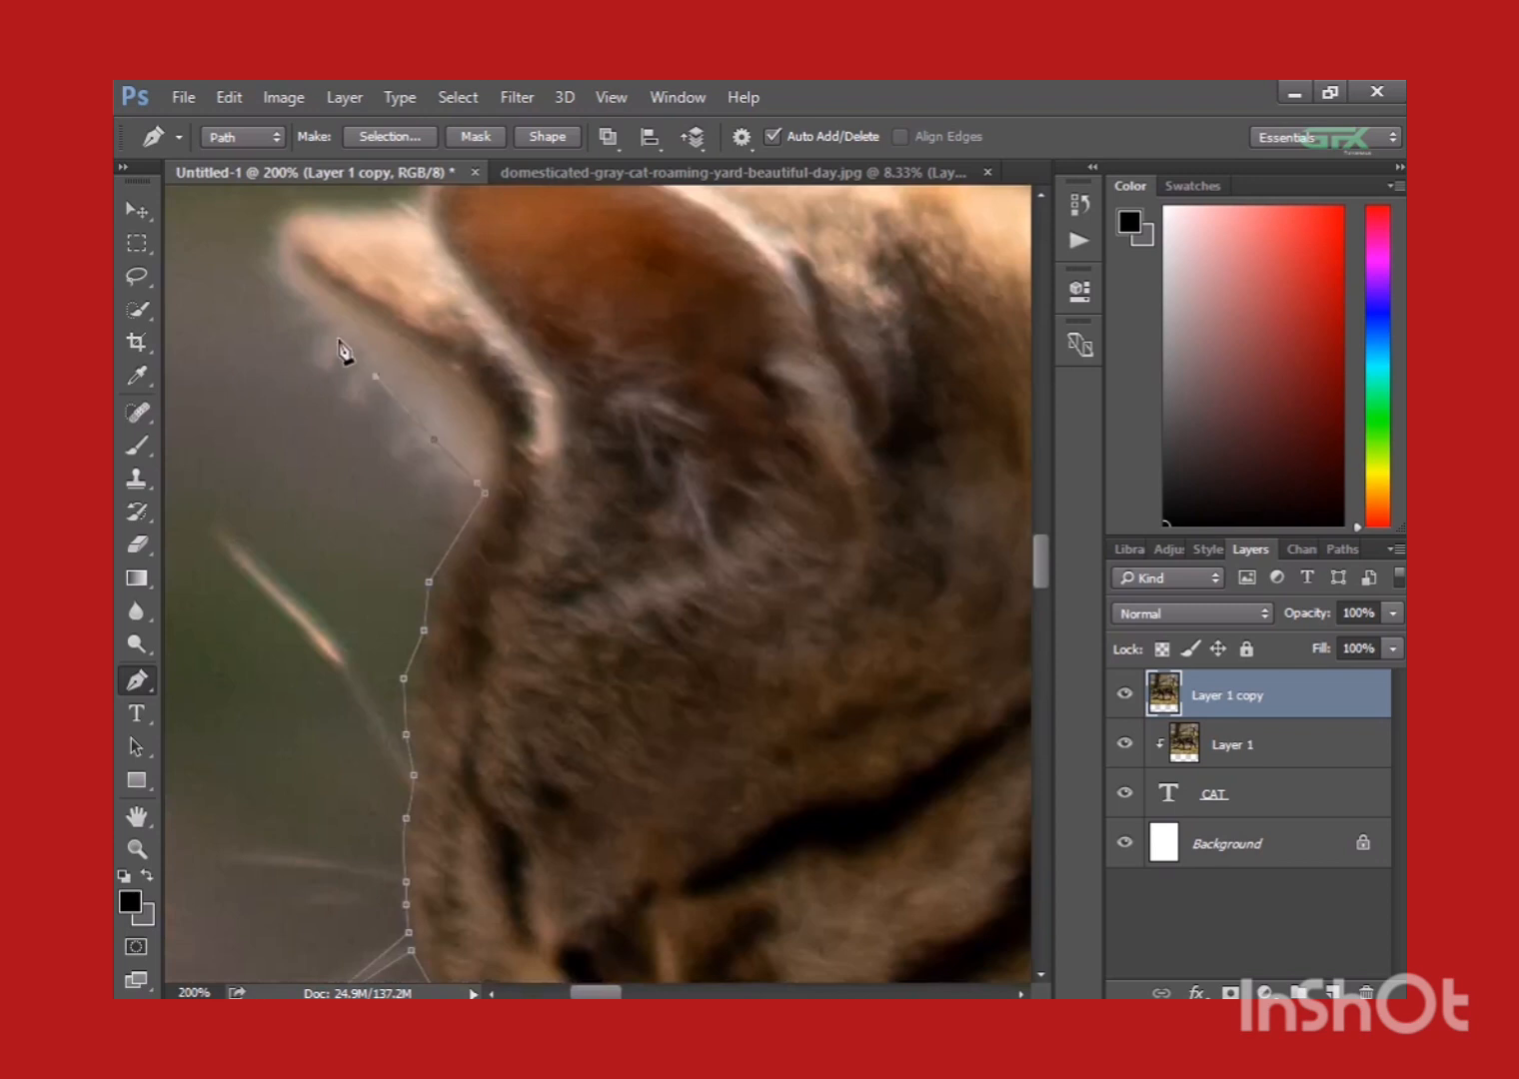
Extend the path around the far ear and over the top of the near ear to the back of the head.
left_click(288, 280)
left_click_drag(292, 284, 364, 470)
left_click(409, 441)
left_click(454, 442)
left_click(490, 441)
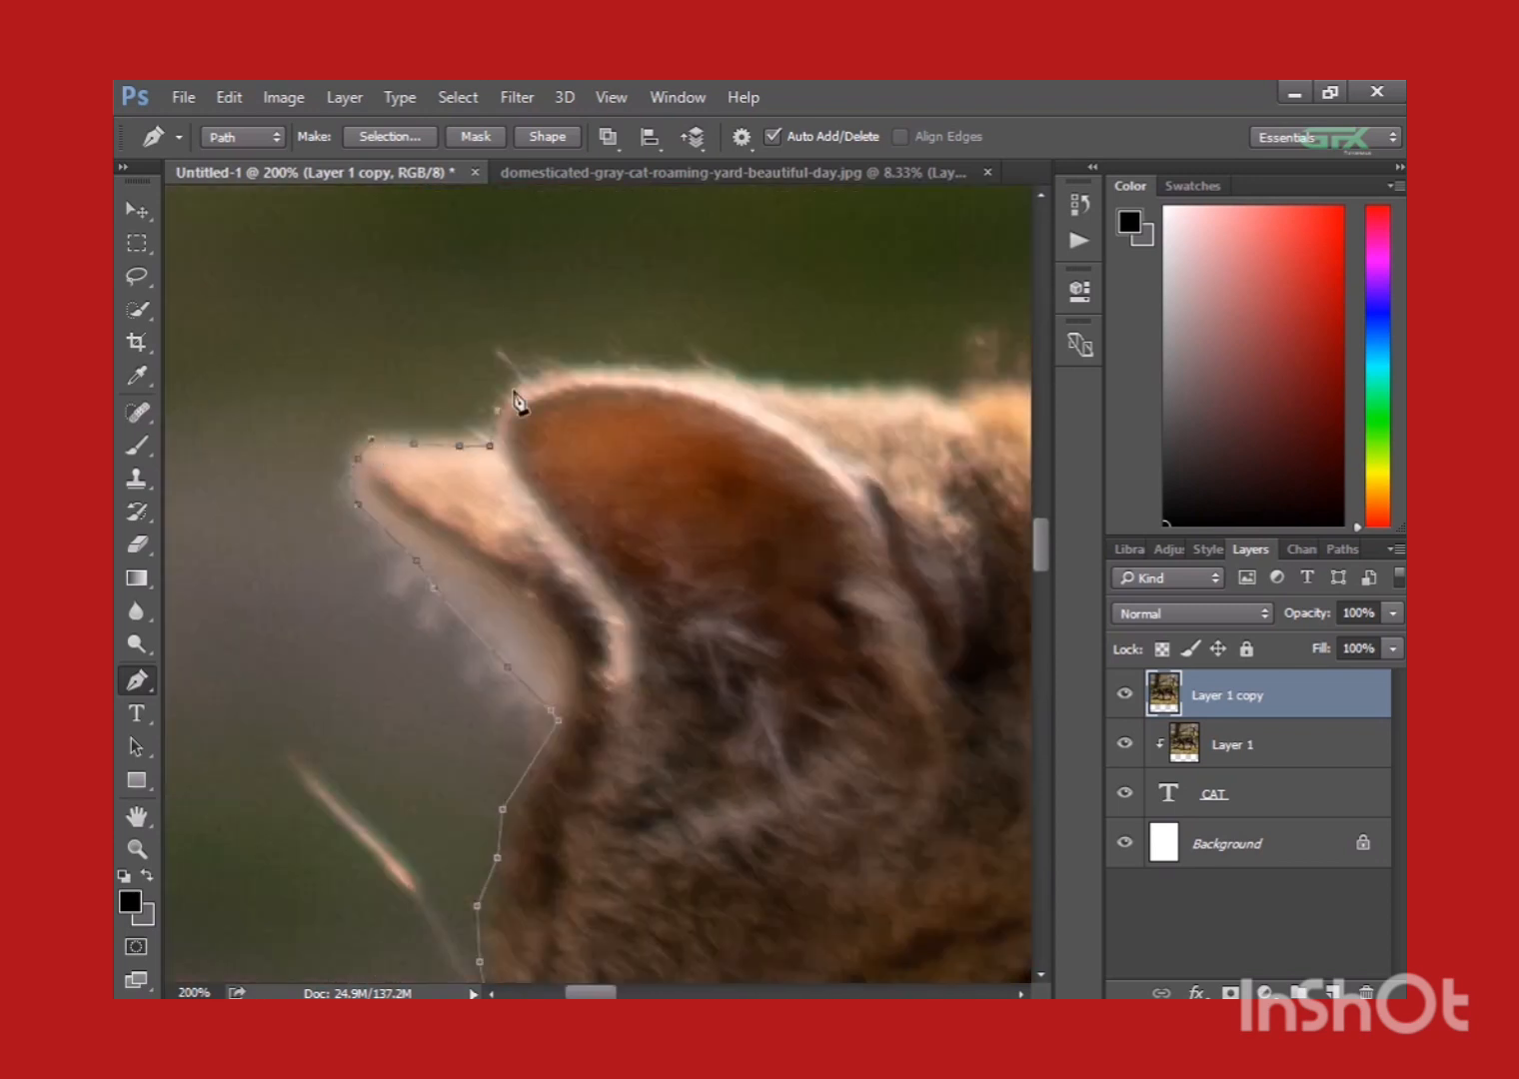
left_click_drag(512, 390, 331, 587)
left_click(421, 571)
left_click(520, 578)
left_click(559, 585)
left_click(615, 597)
Continue the path along the nape of the neck and over the cat's shoulders.
left_click_drag(800, 514, 517, 465)
left_click(597, 331)
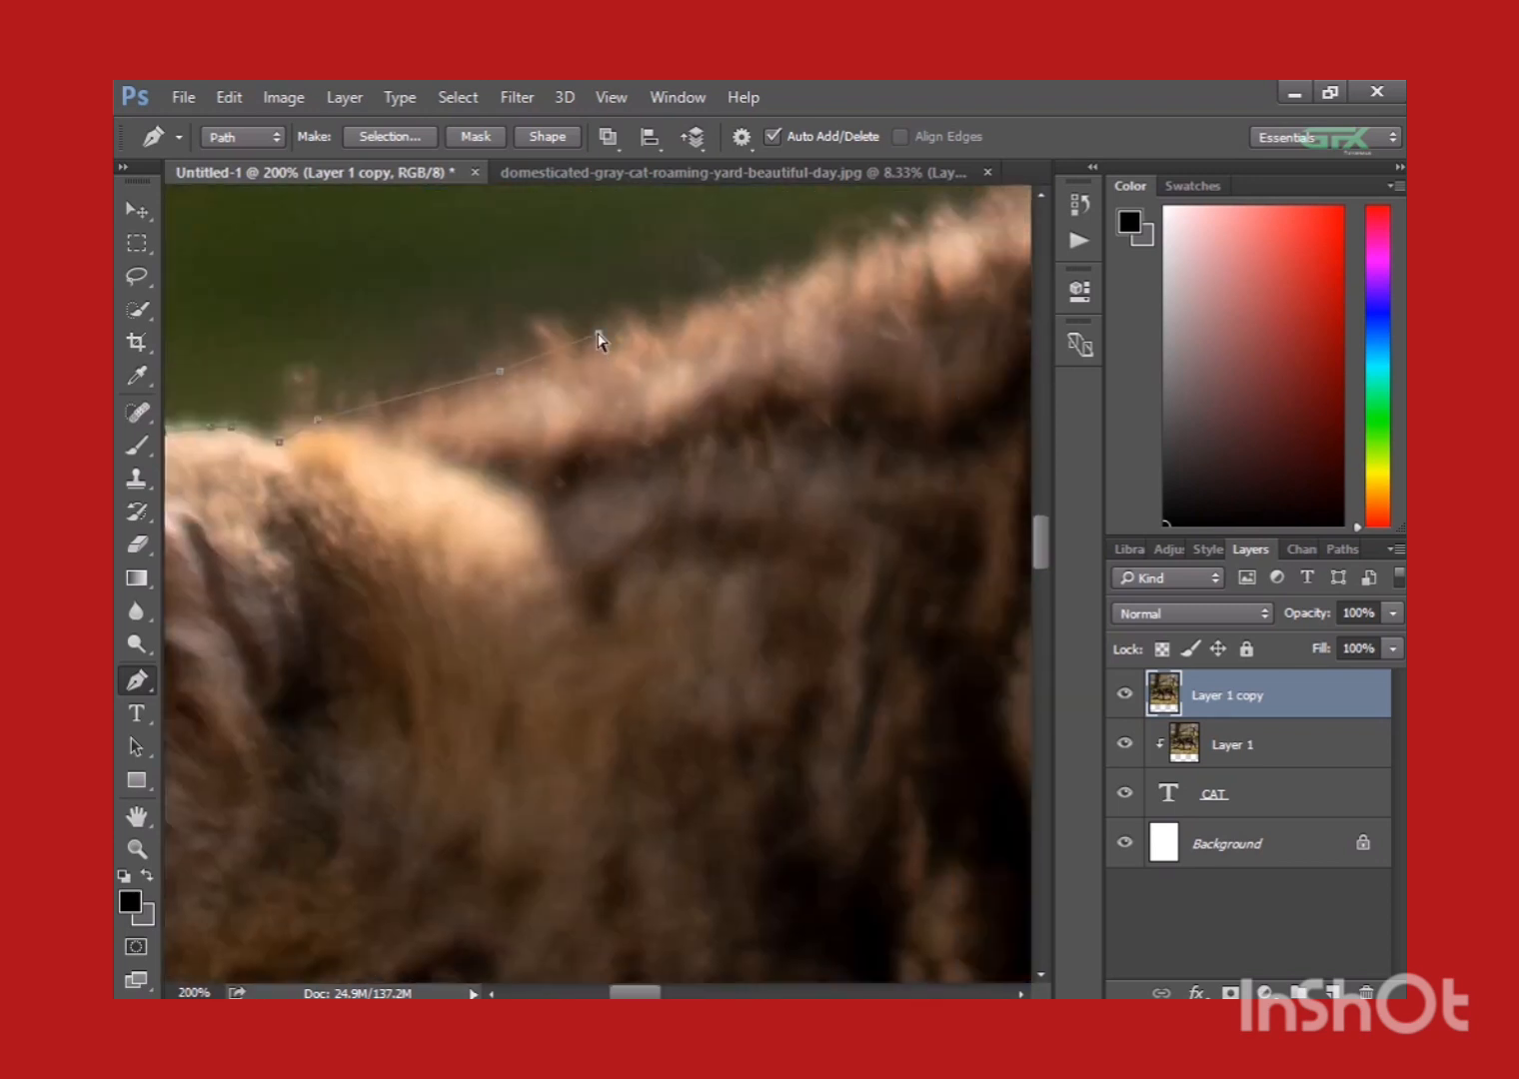
key("ctrl+minus")
left_click_drag(690, 440, 507, 440)
left_click(510, 431)
left_click(572, 410)
left_click(772, 317)
left_click_drag(837, 314, 611, 342)
left_click(615, 341)
left_click(686, 338)
left_click(758, 355)
left_click_drag(812, 413, 512, 414)
Extend the path along the cat's back to just before the base of the tail.
key("ctrl+minus")
left_click(711, 391)
left_click(776, 383)
left_click_drag(867, 407, 581, 499)
key("ctrl+plus")
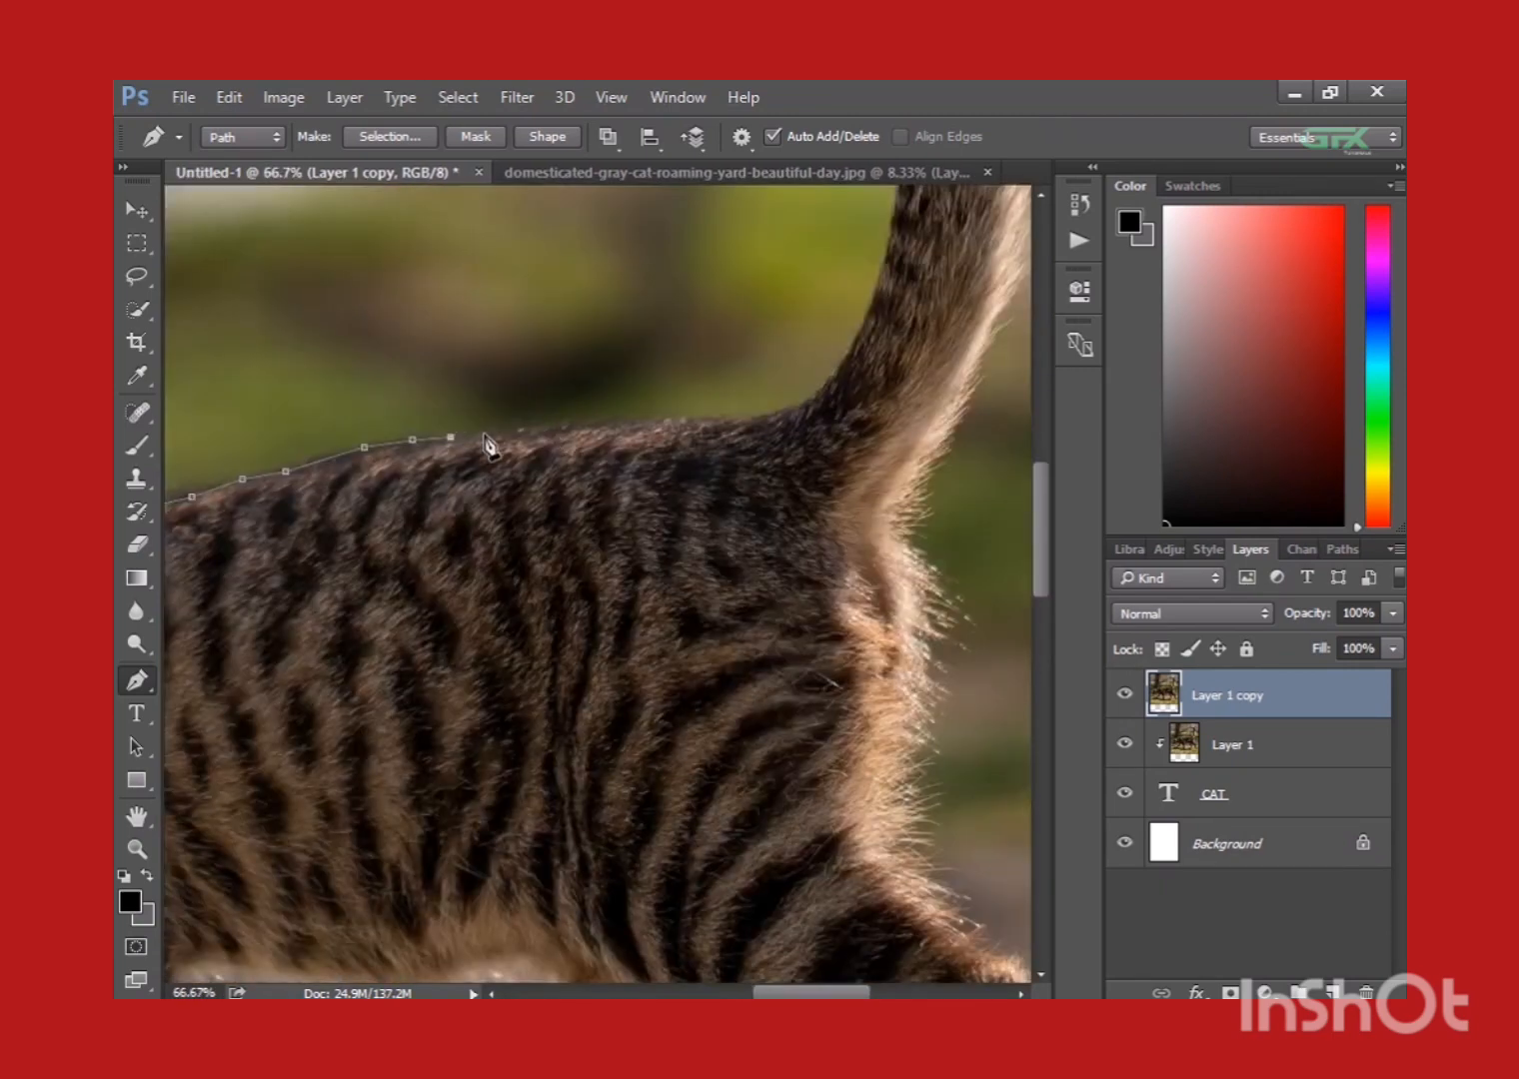
left_click(544, 425)
left_click(674, 420)
Run the path down inside the rump, leaving out the tail, and across the far hind thigh.
left_click(796, 499)
left_click(834, 731)
left_click(814, 840)
left_click_drag(814, 855, 829, 390)
left_click(939, 455)
left_click(864, 584)
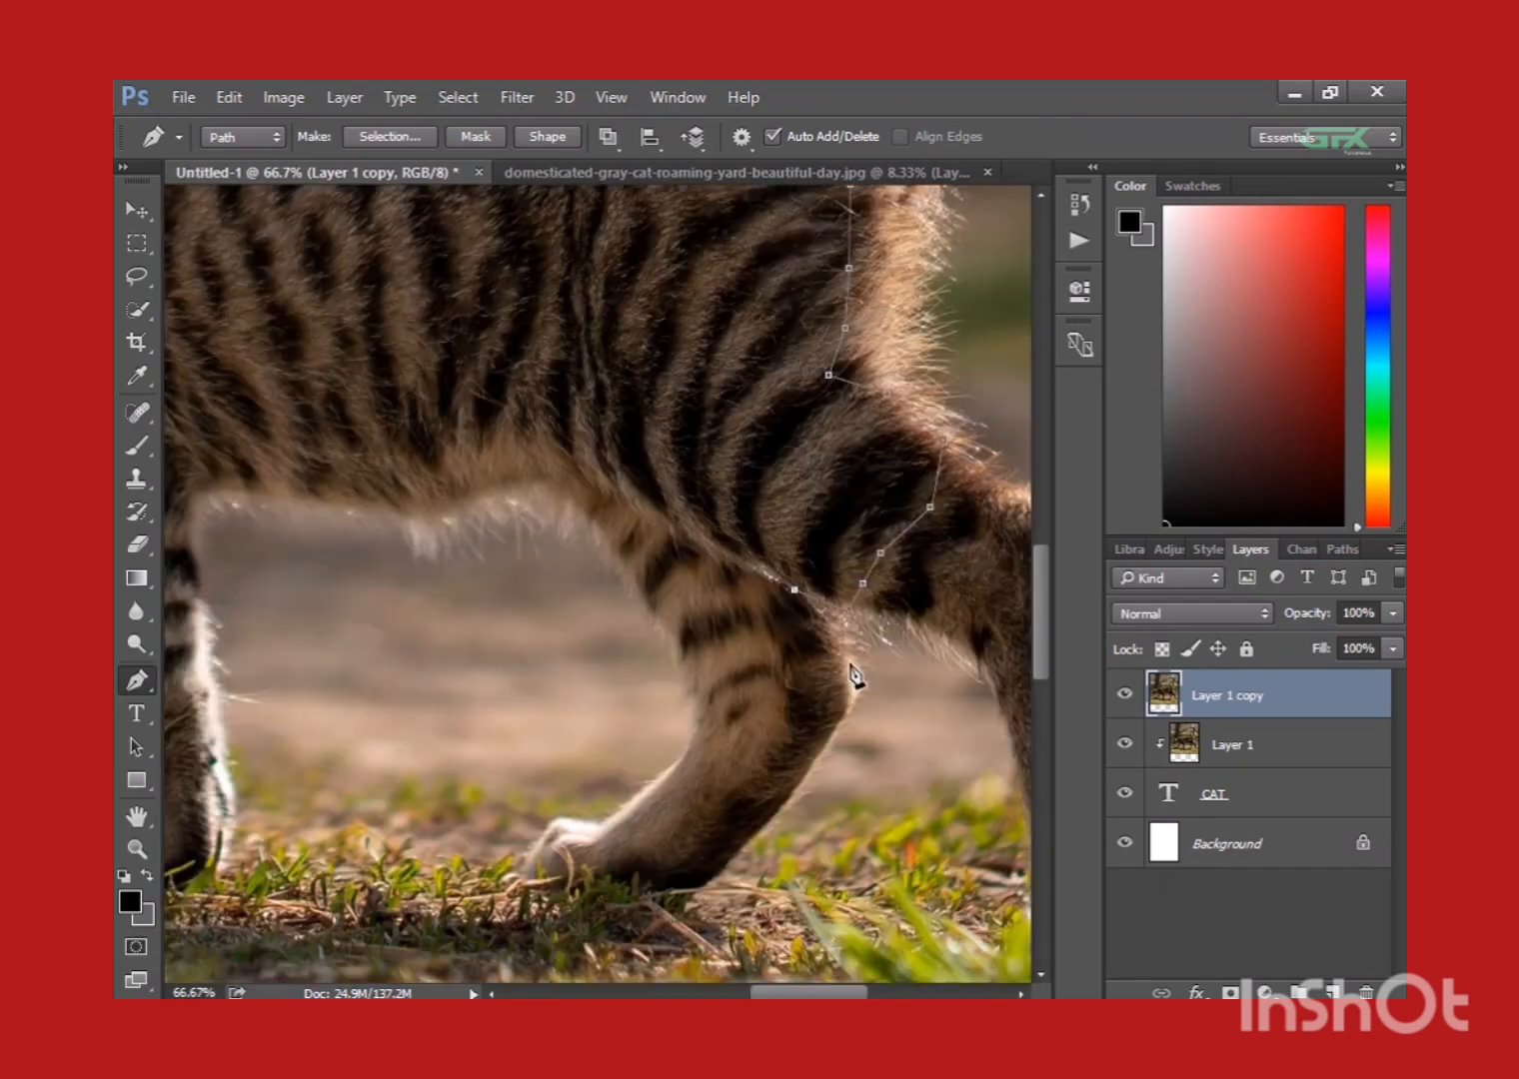
Continue the path around the near hind paw, across to the front legs, and close it at the neck's starting point.
left_click(712, 876)
left_click(624, 854)
left_click(624, 797)
left_click(396, 786)
left_click(251, 796)
left_click_drag(215, 796, 510, 710)
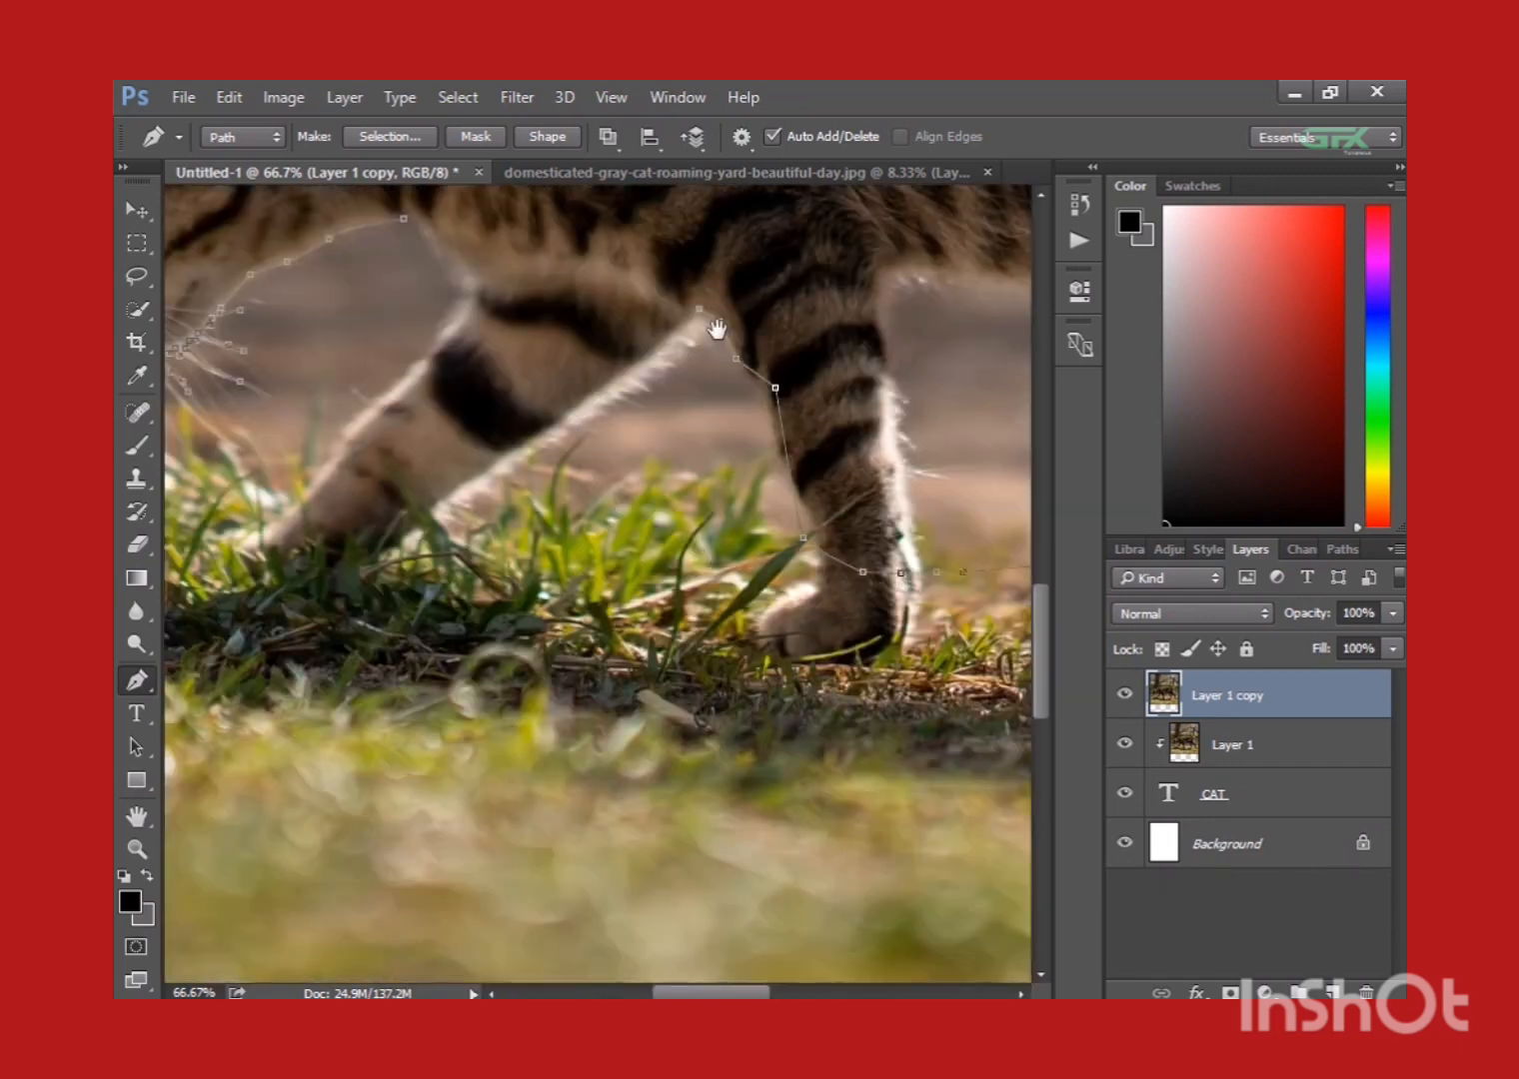
left_click(405, 219)
key("ctrl+minus")
key("ctrl+minus")
key("ctrl+minus")
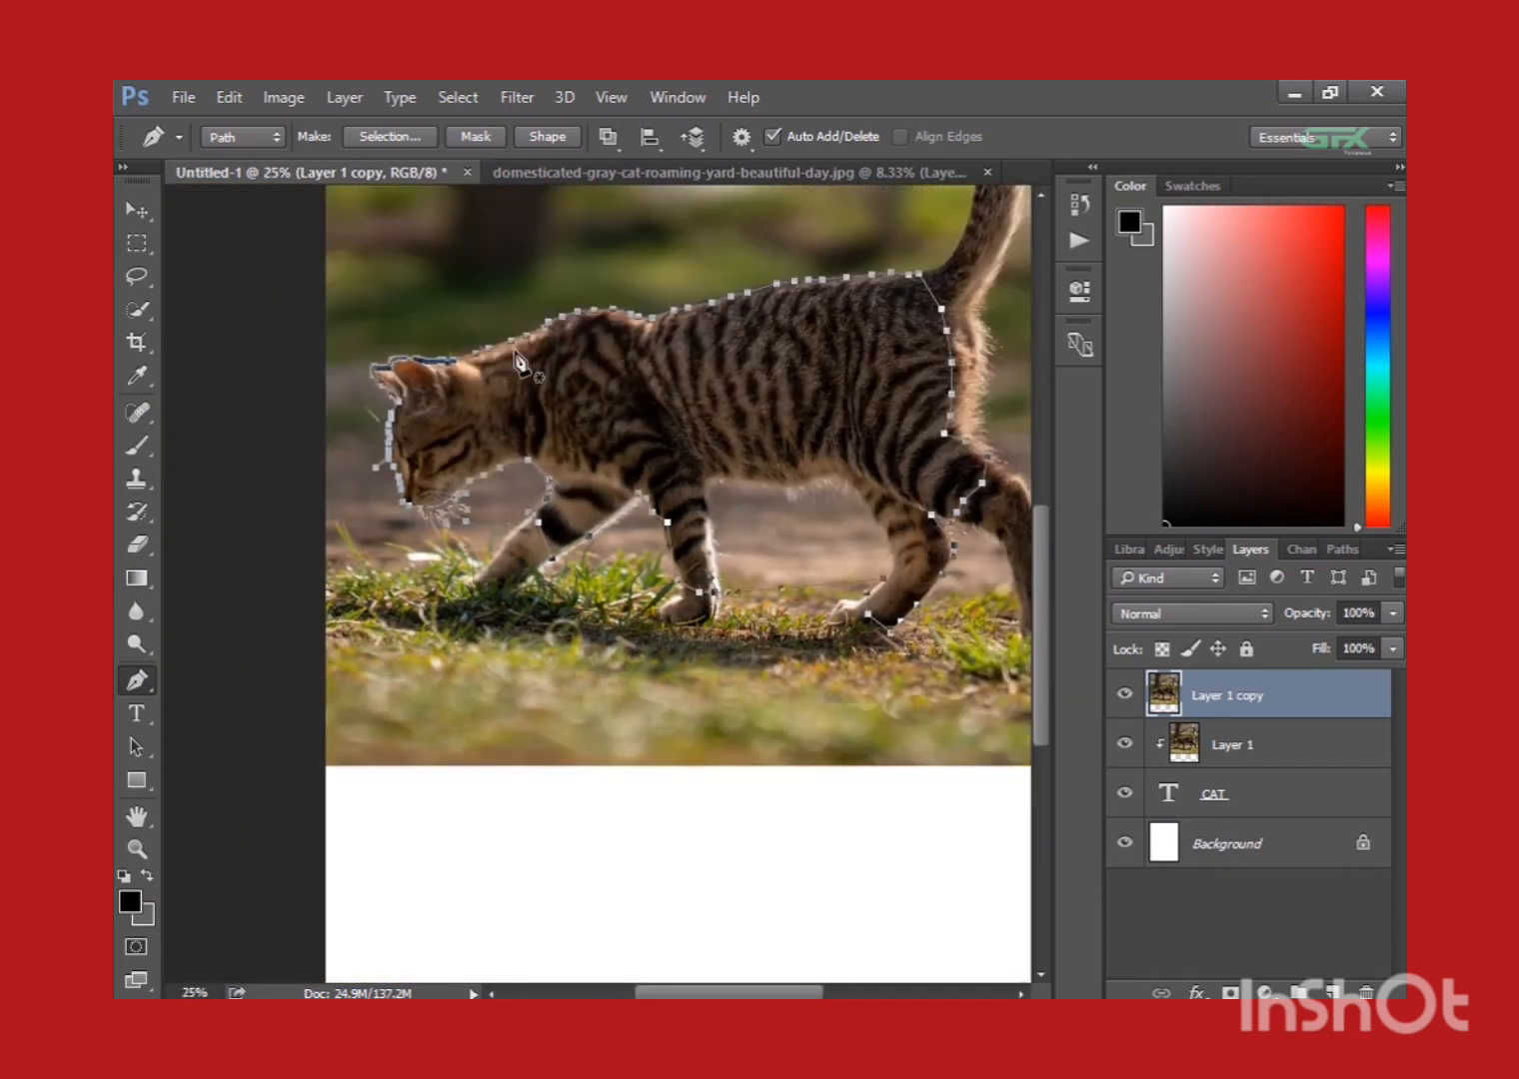
Convert the closed cat path into a selection and switch to the Move tool.
left_click(372, 137)
left_click(880, 338)
left_click_drag(884, 345, 767, 417)
left_click(137, 210)
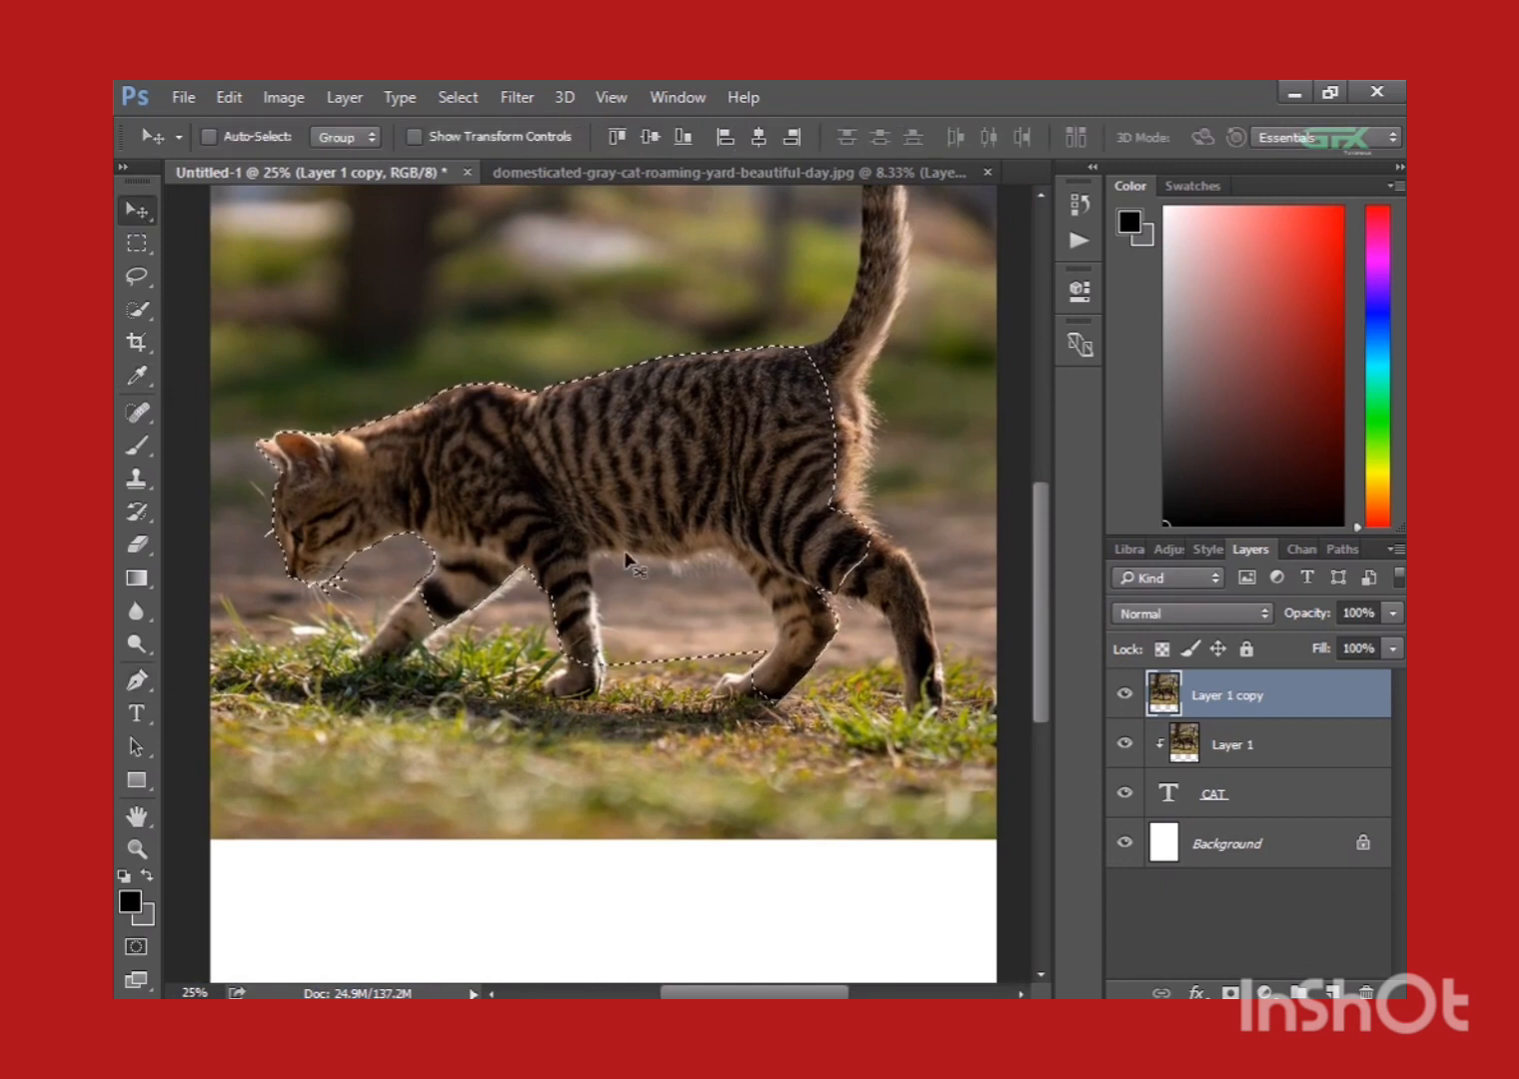
Refine the selection's edge by brushing around the cat's face and whiskers, with the output set to Selection.
left_click(138, 311)
left_click(680, 137)
key("ctrl+plus")
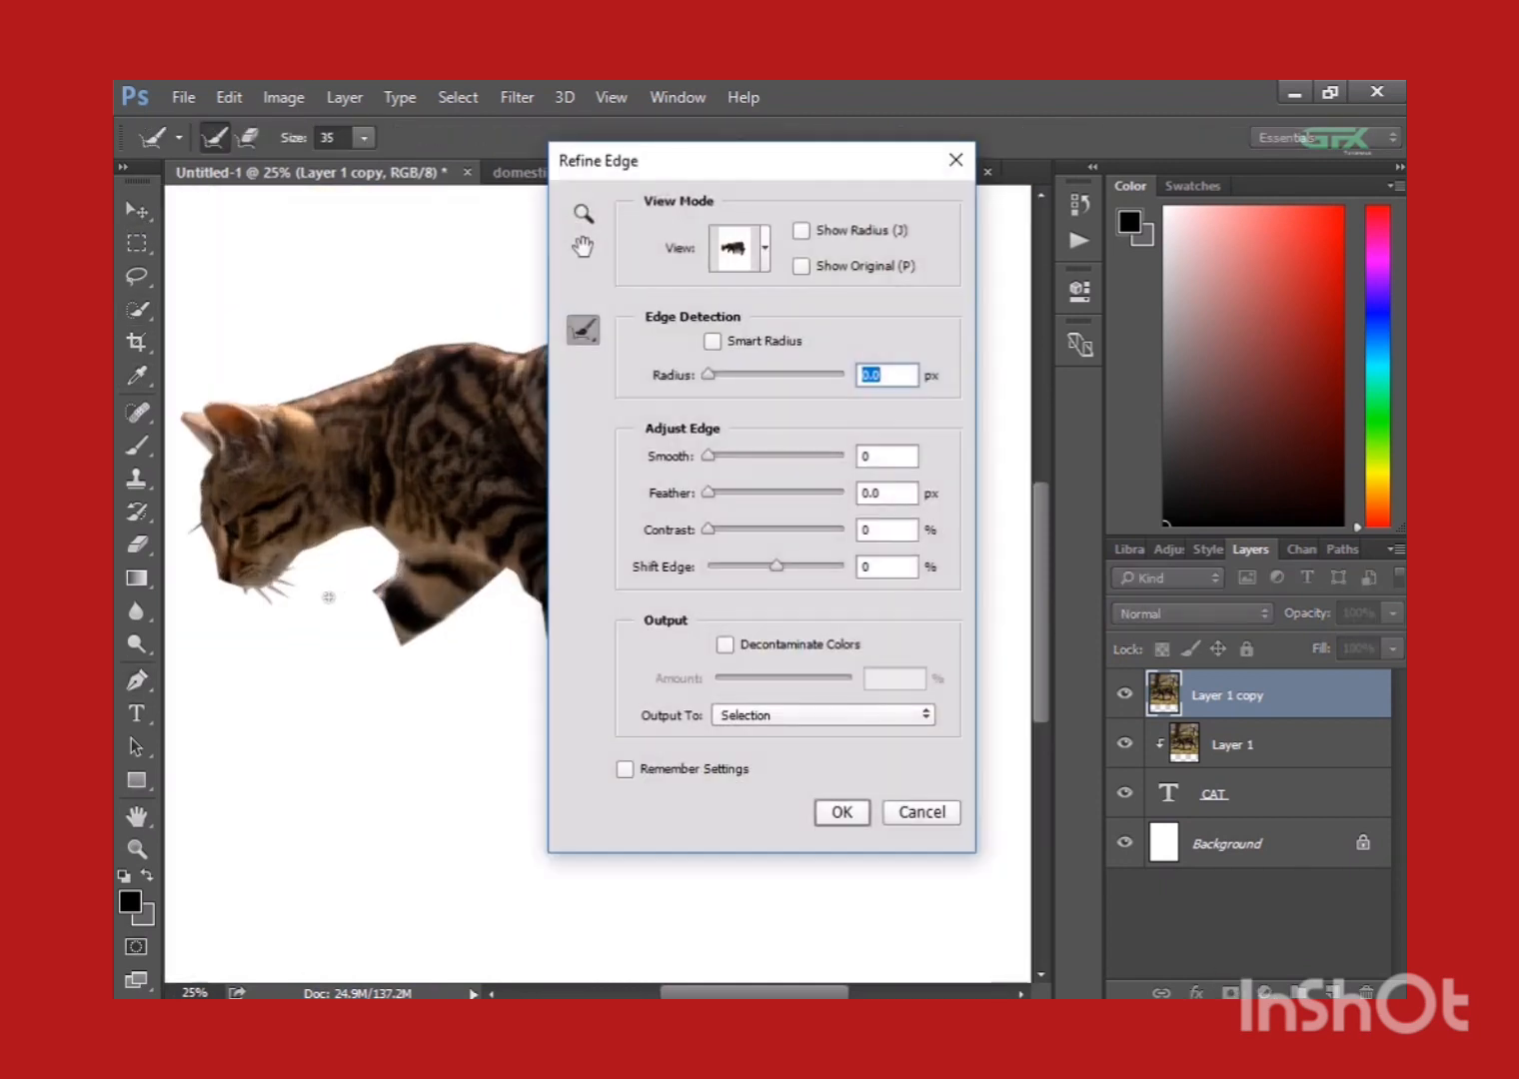
key("ctrl+plus")
left_click_drag(200, 505, 324, 441)
left_click_drag(544, 603, 461, 601)
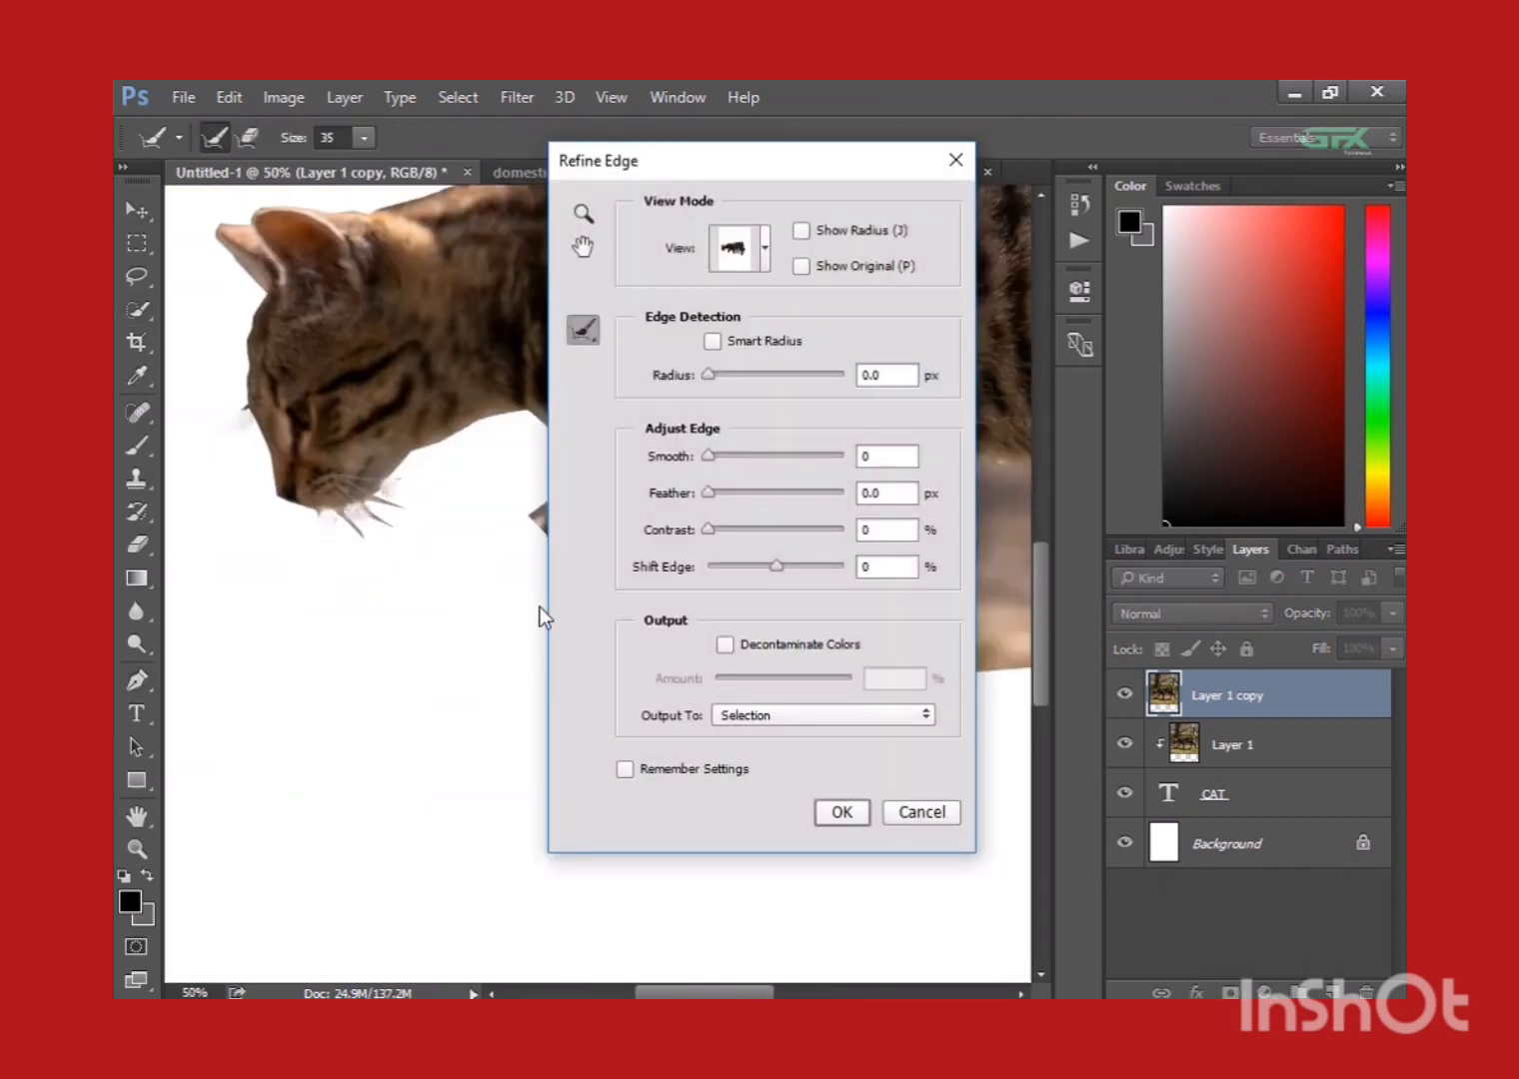
key("ctrl+minus")
left_click(841, 812)
Add a layer mask to the duplicated cat photo layer from the selection.
left_click_drag(809, 799, 621, 757)
left_click(1231, 993)
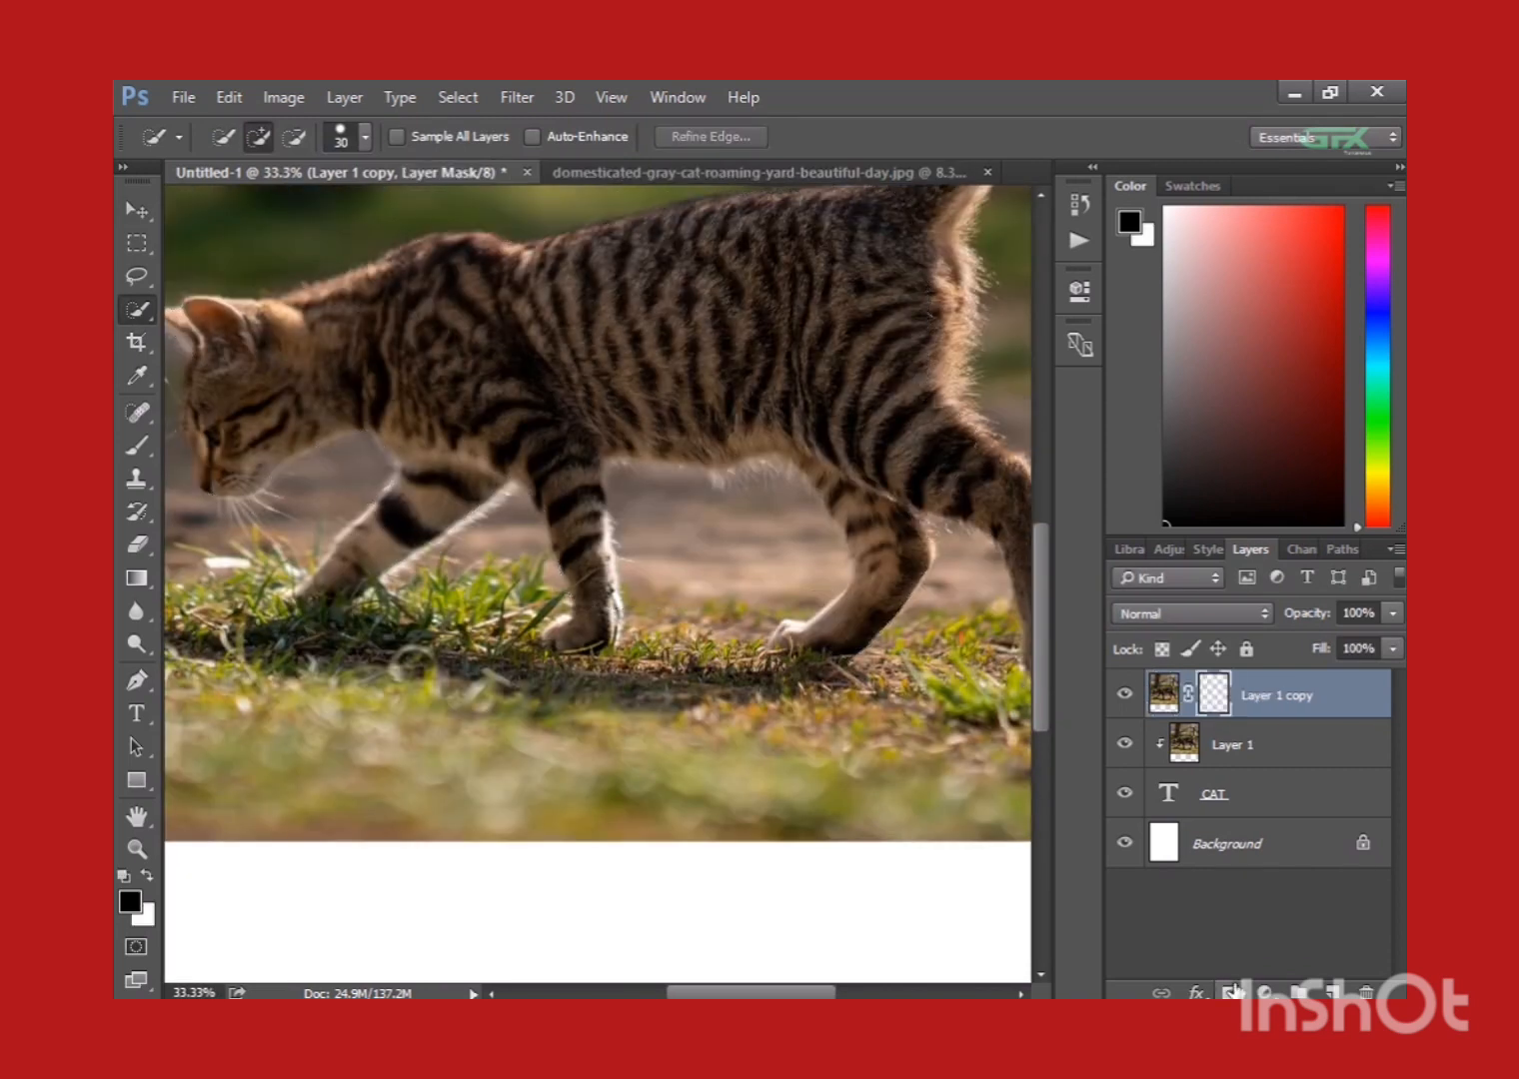
key("ctrl+minus")
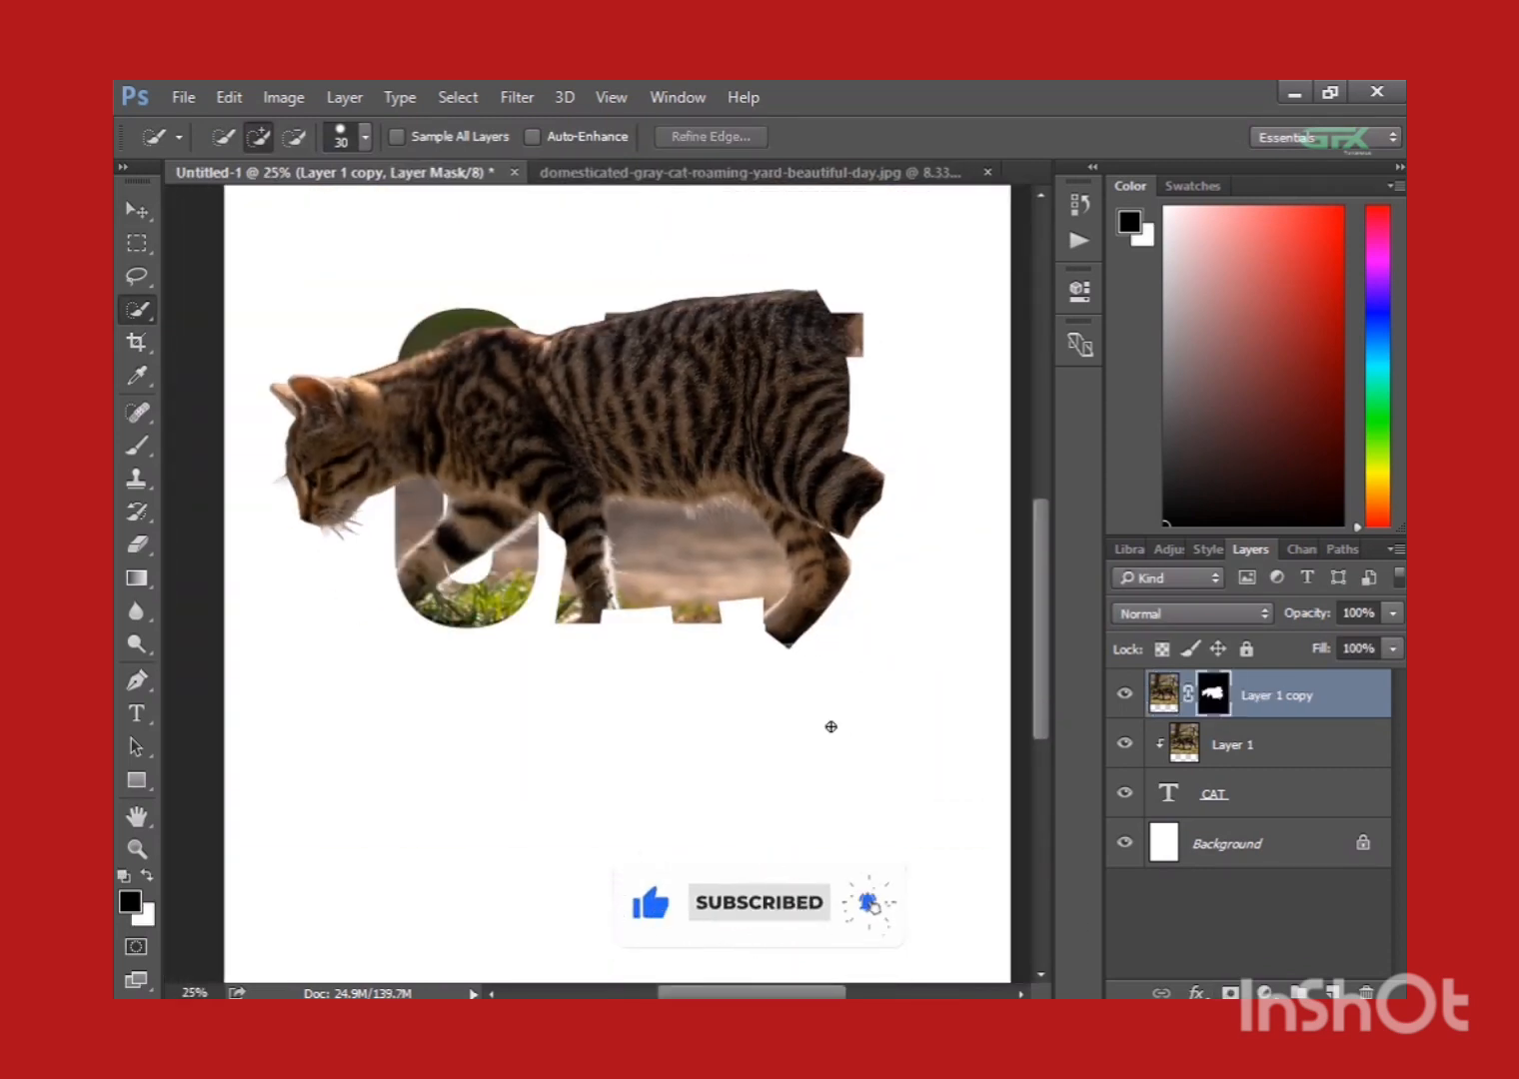
Load the CAT text layer's outline as a selection and invert it, keeping the photo copy's mask active.
left_click(1176, 796, "ctrl")
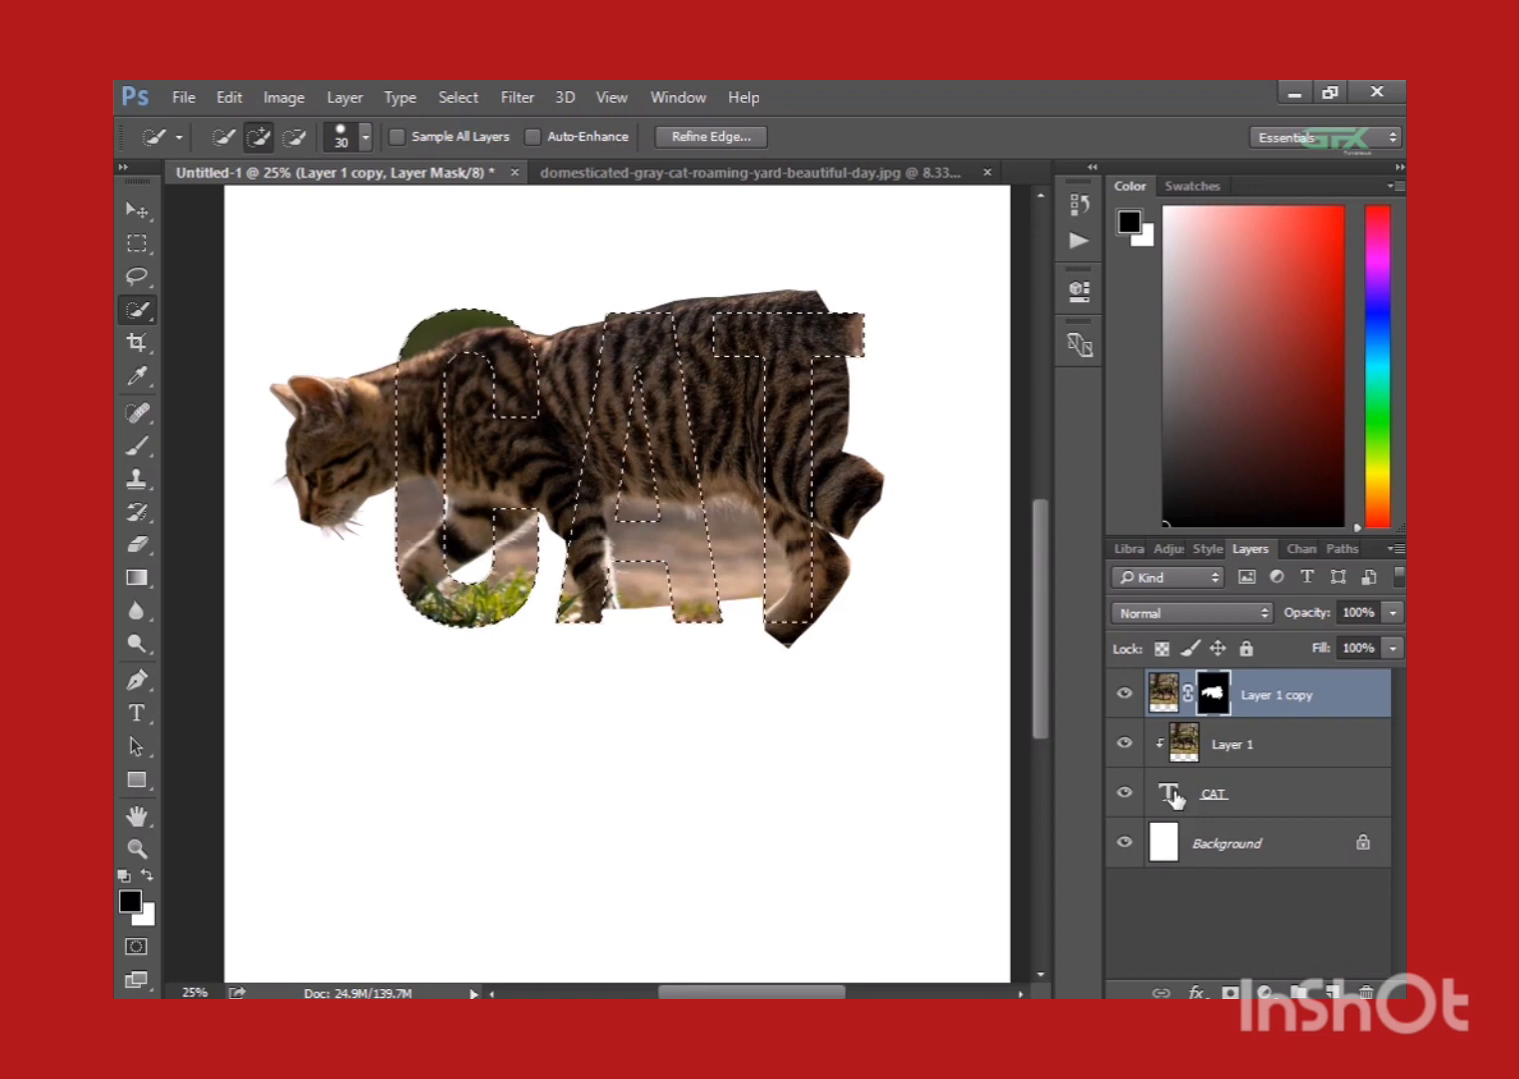
key("ctrl+shift+i")
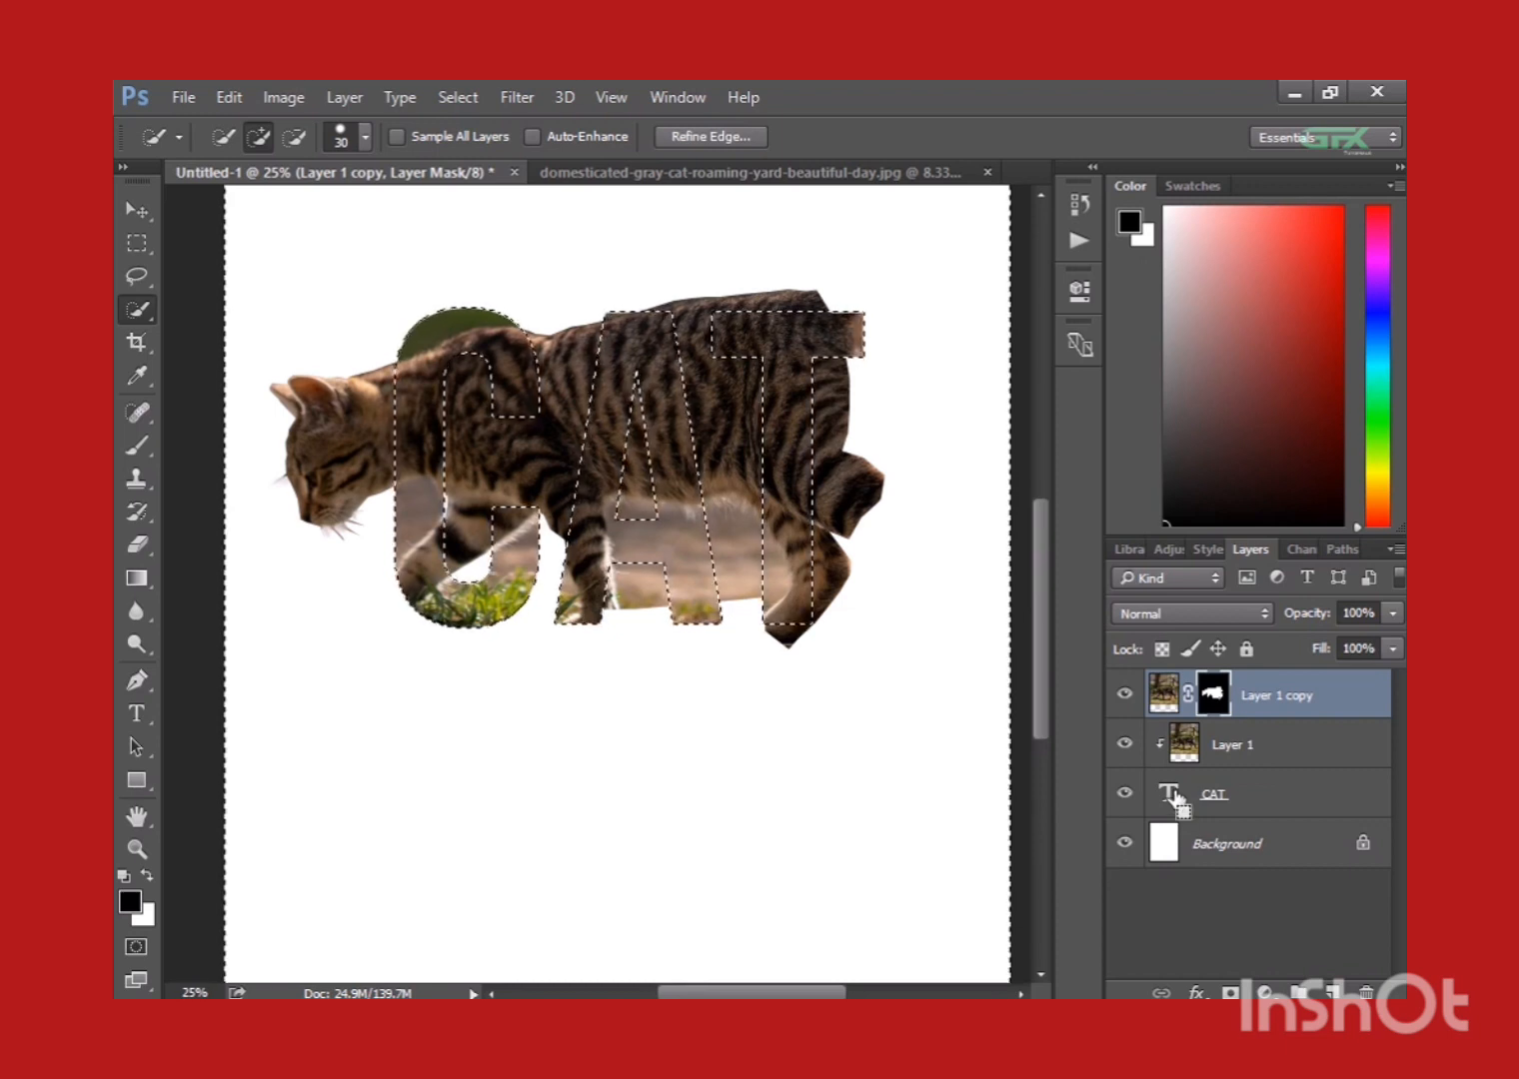
key("ctrl+minus")
key("ctrl+plus")
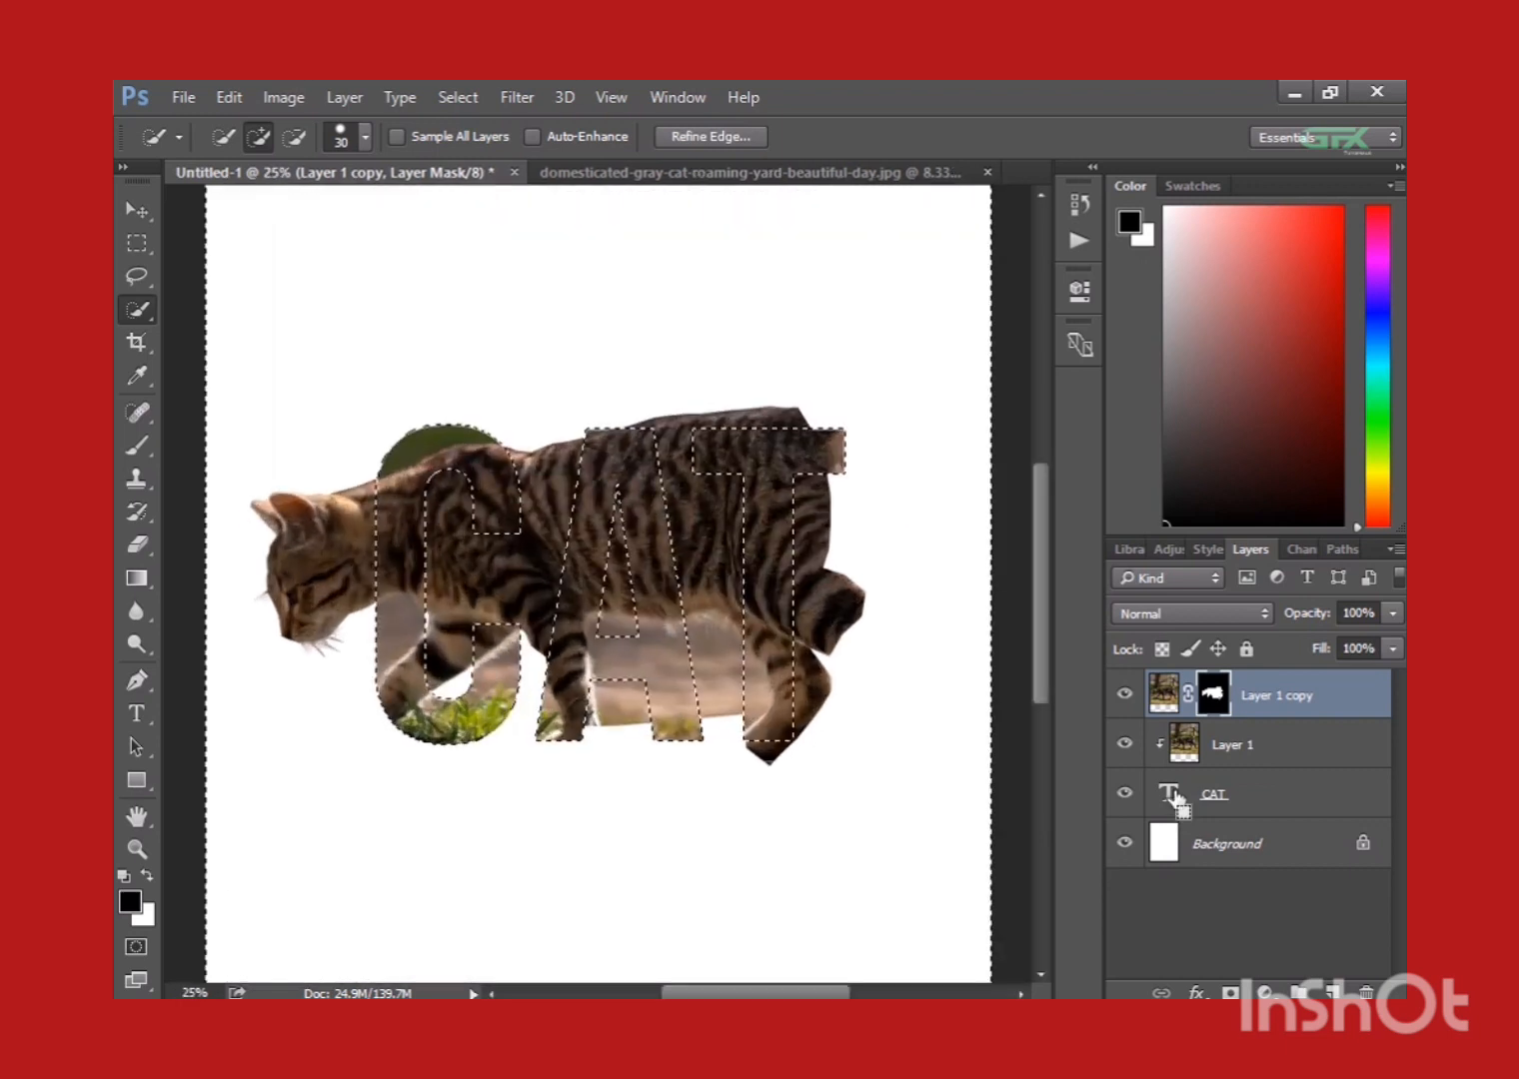
Try a soft black brush stroke on the mask around the T, undo it, and choose the hard round 300 px brush.
key("b")
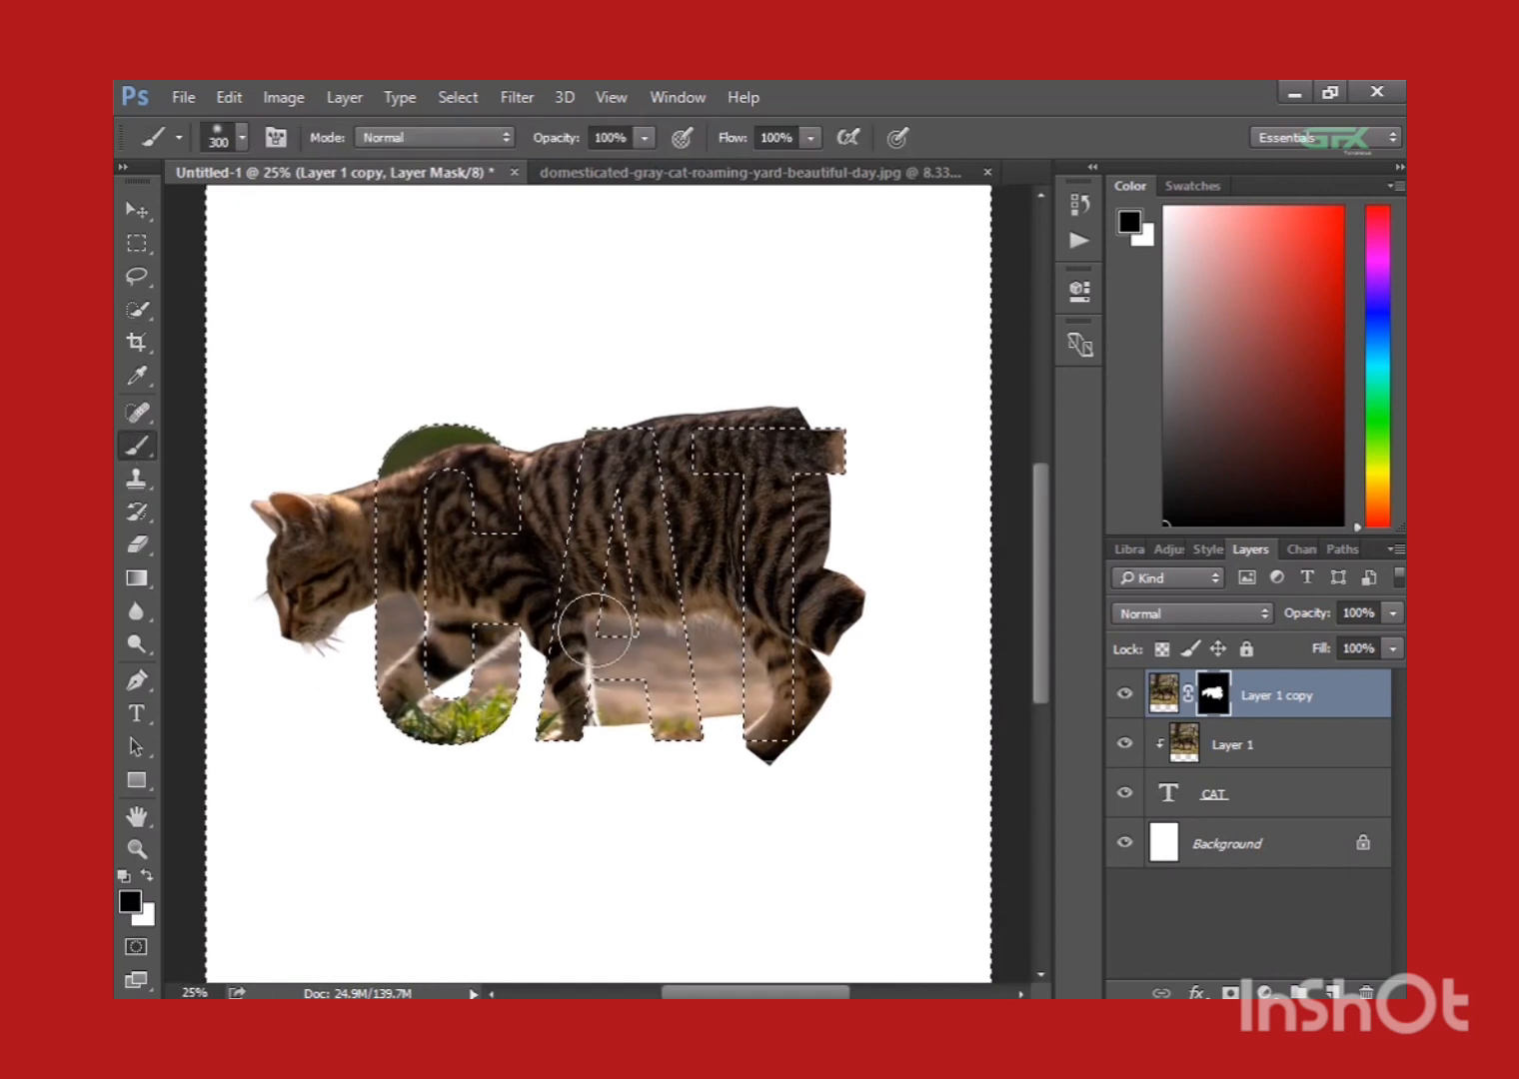
key("ctrl+plus")
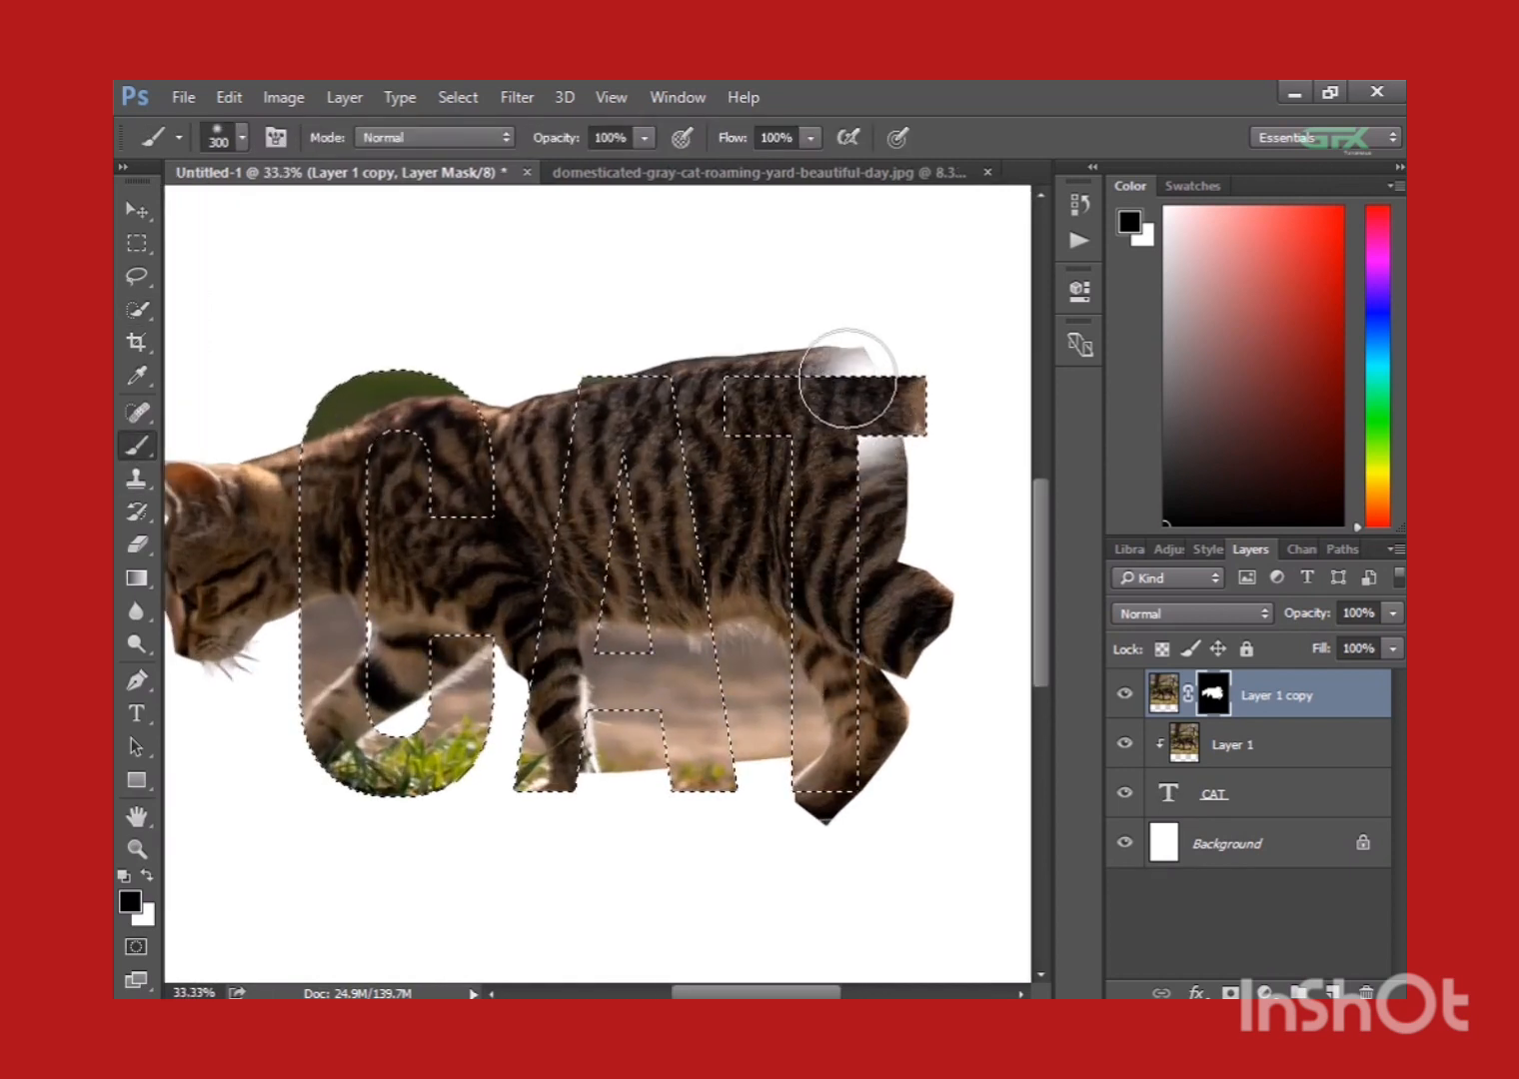
left_click_drag(847, 379, 879, 378)
key("ctrl+z")
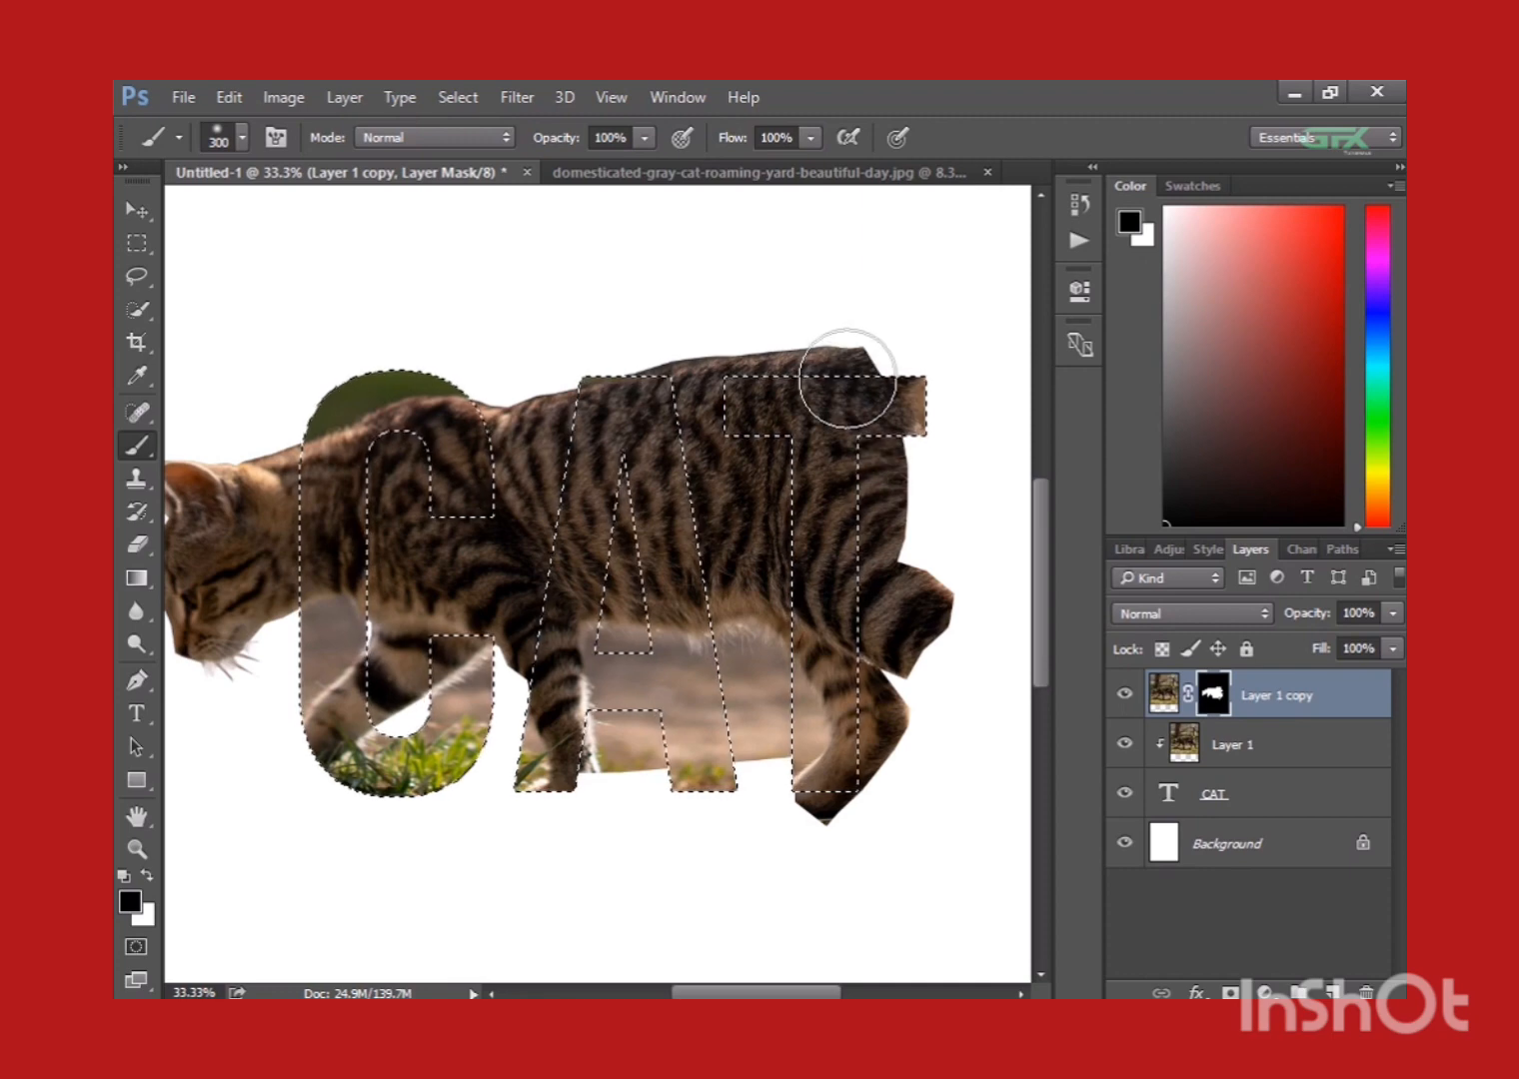
left_click(238, 140)
left_click(206, 390)
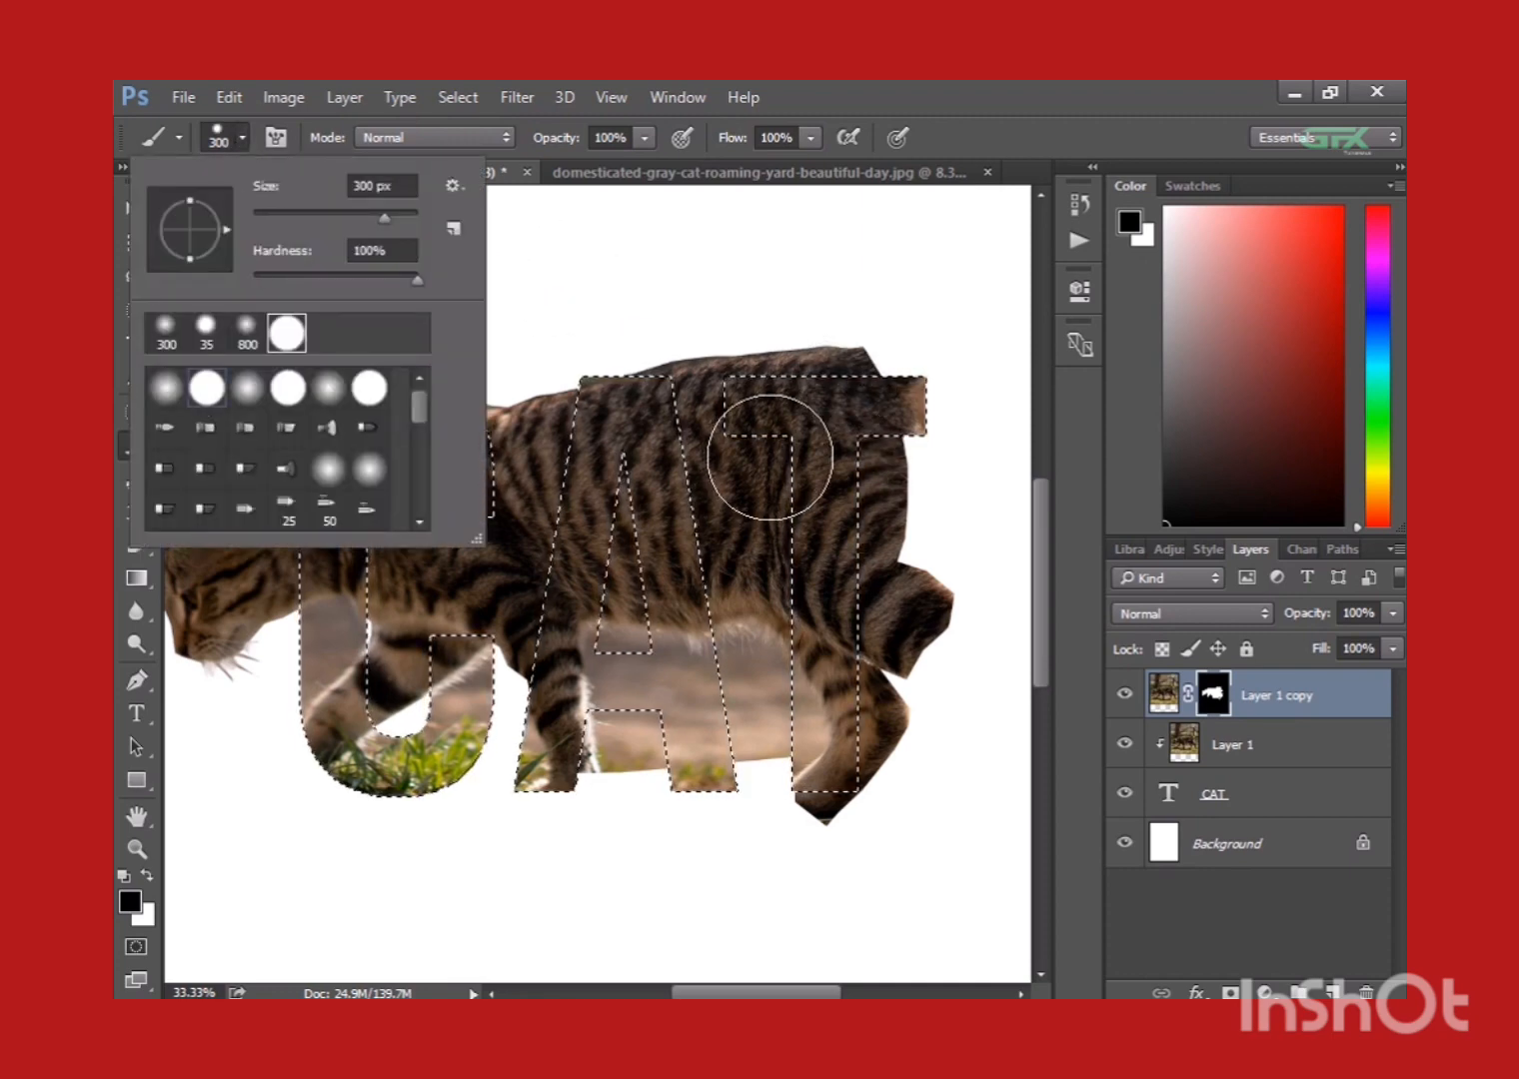
Paint black on the layer mask over the cat's body outside the letters, keeping the head that extends from the C.
mouse_move(770, 457)
left_mouse_down()
mouse_move(834, 426)
mouse_move(840, 373)
left_mouse_up()
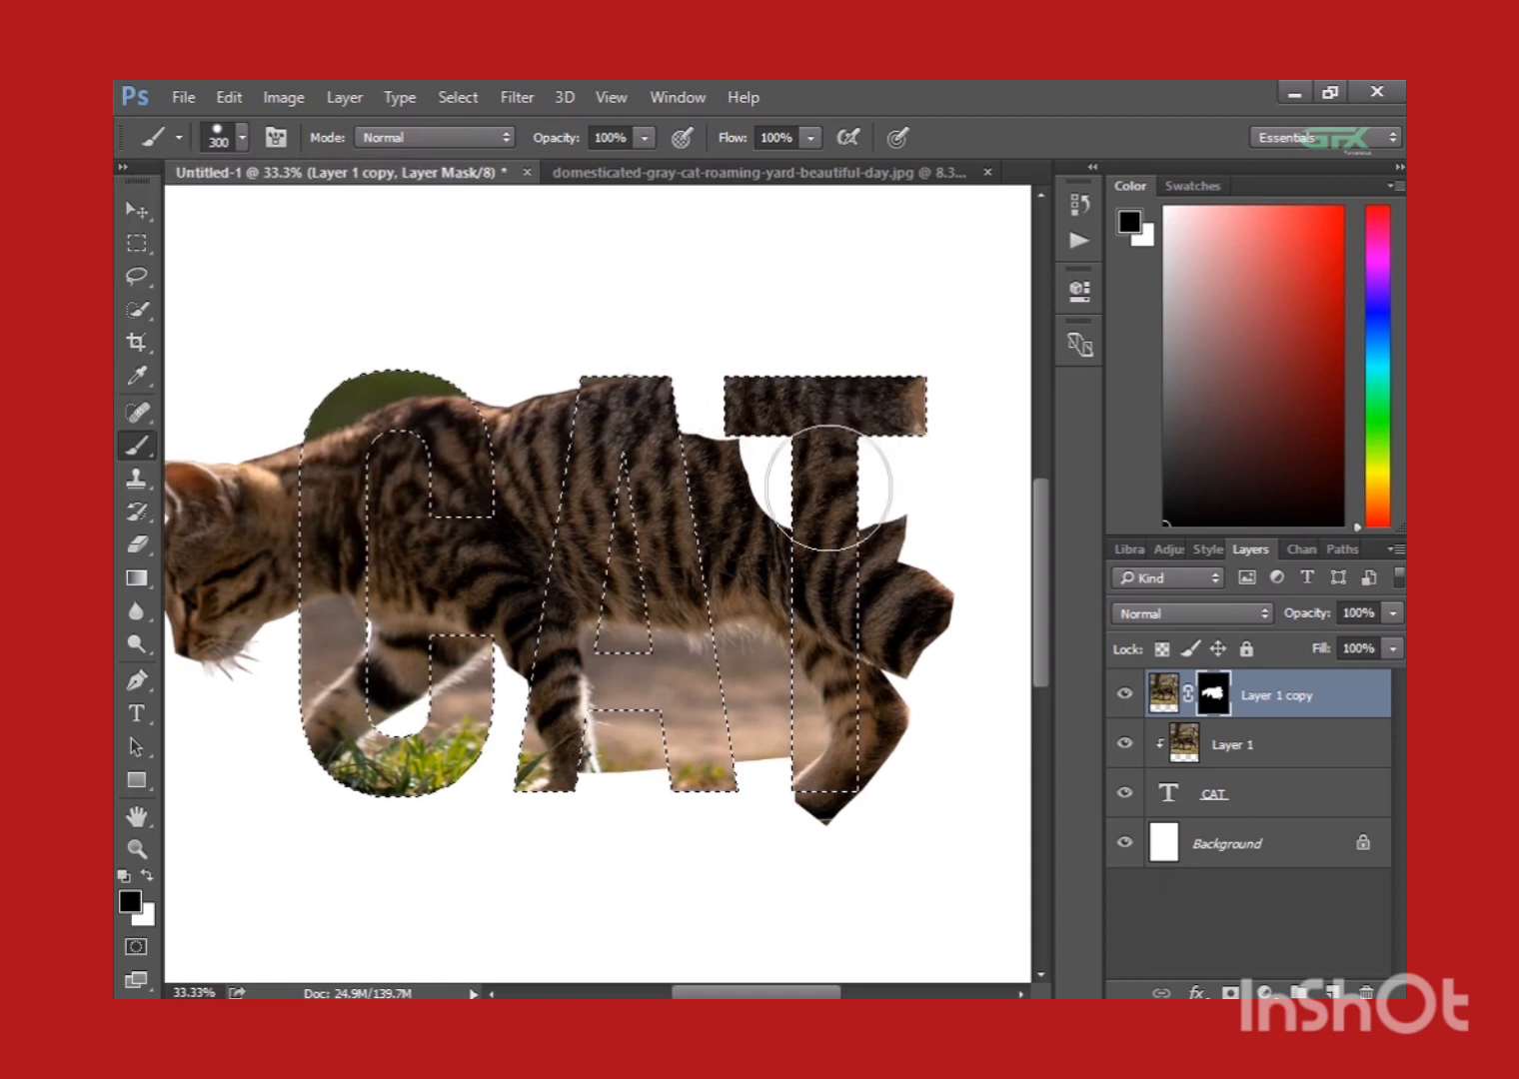
mouse_move(828, 488)
left_mouse_down()
mouse_move(873, 540)
mouse_move(901, 620)
mouse_move(943, 588)
mouse_move(846, 743)
mouse_move(847, 800)
left_mouse_up()
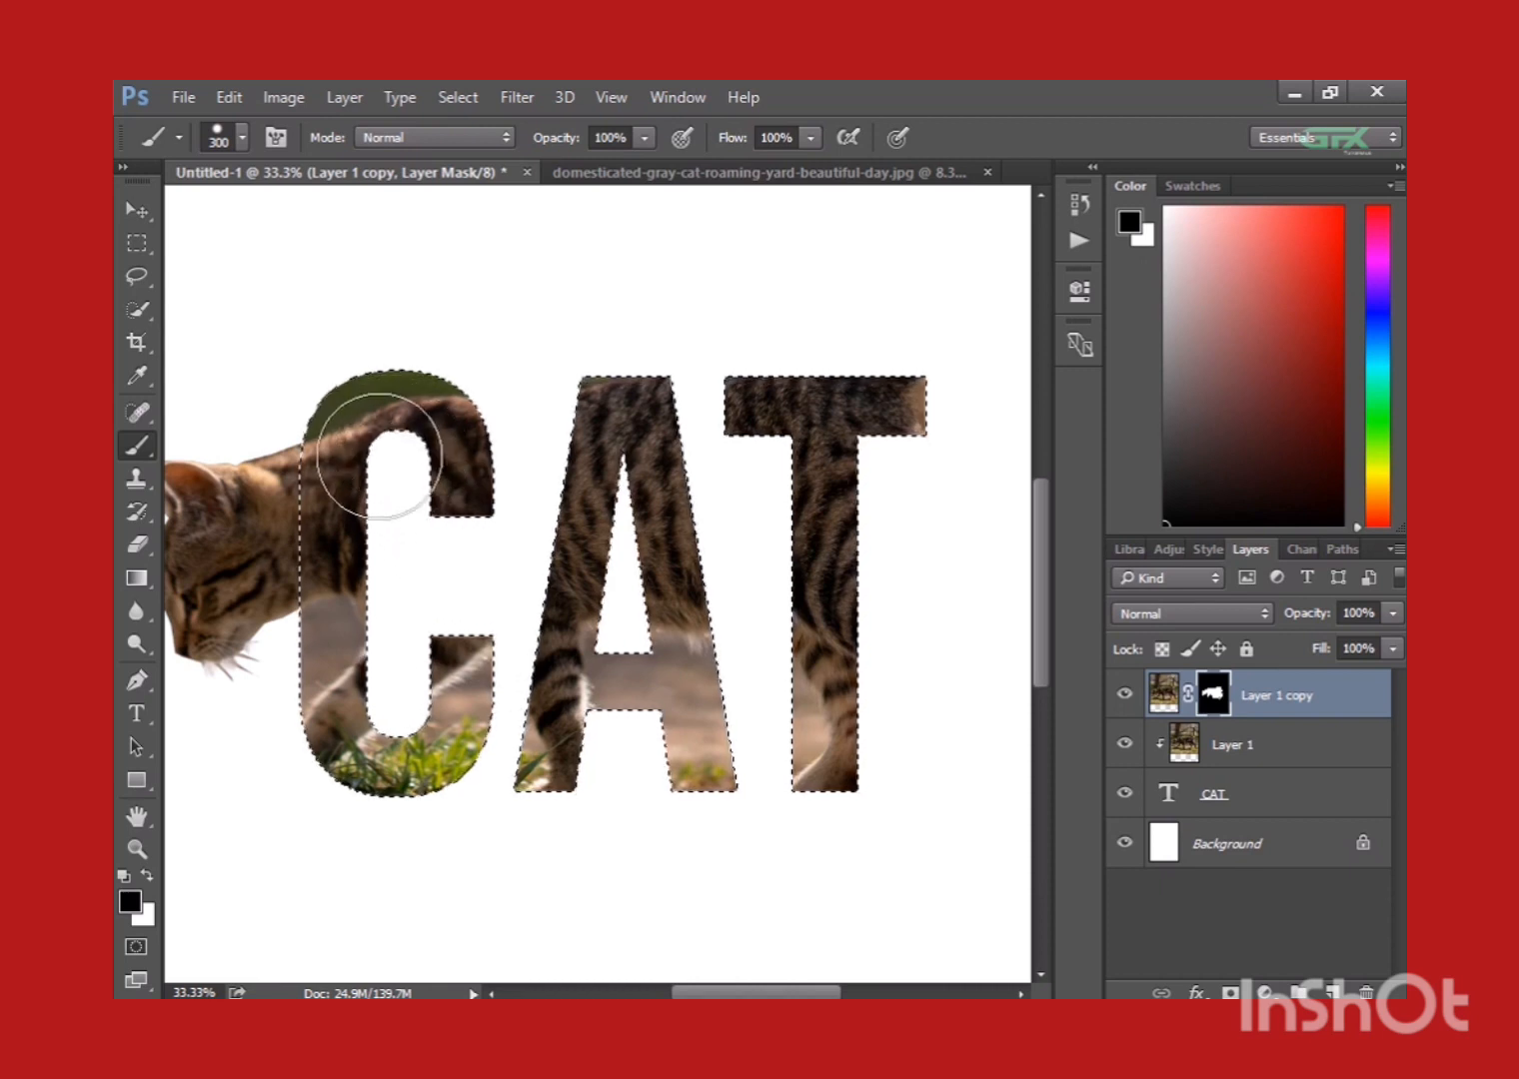
mouse_move(699, 687)
left_mouse_down()
mouse_move(832, 453)
mouse_move(870, 454)
mouse_move(860, 707)
left_mouse_up()
key("ctrl+minus")
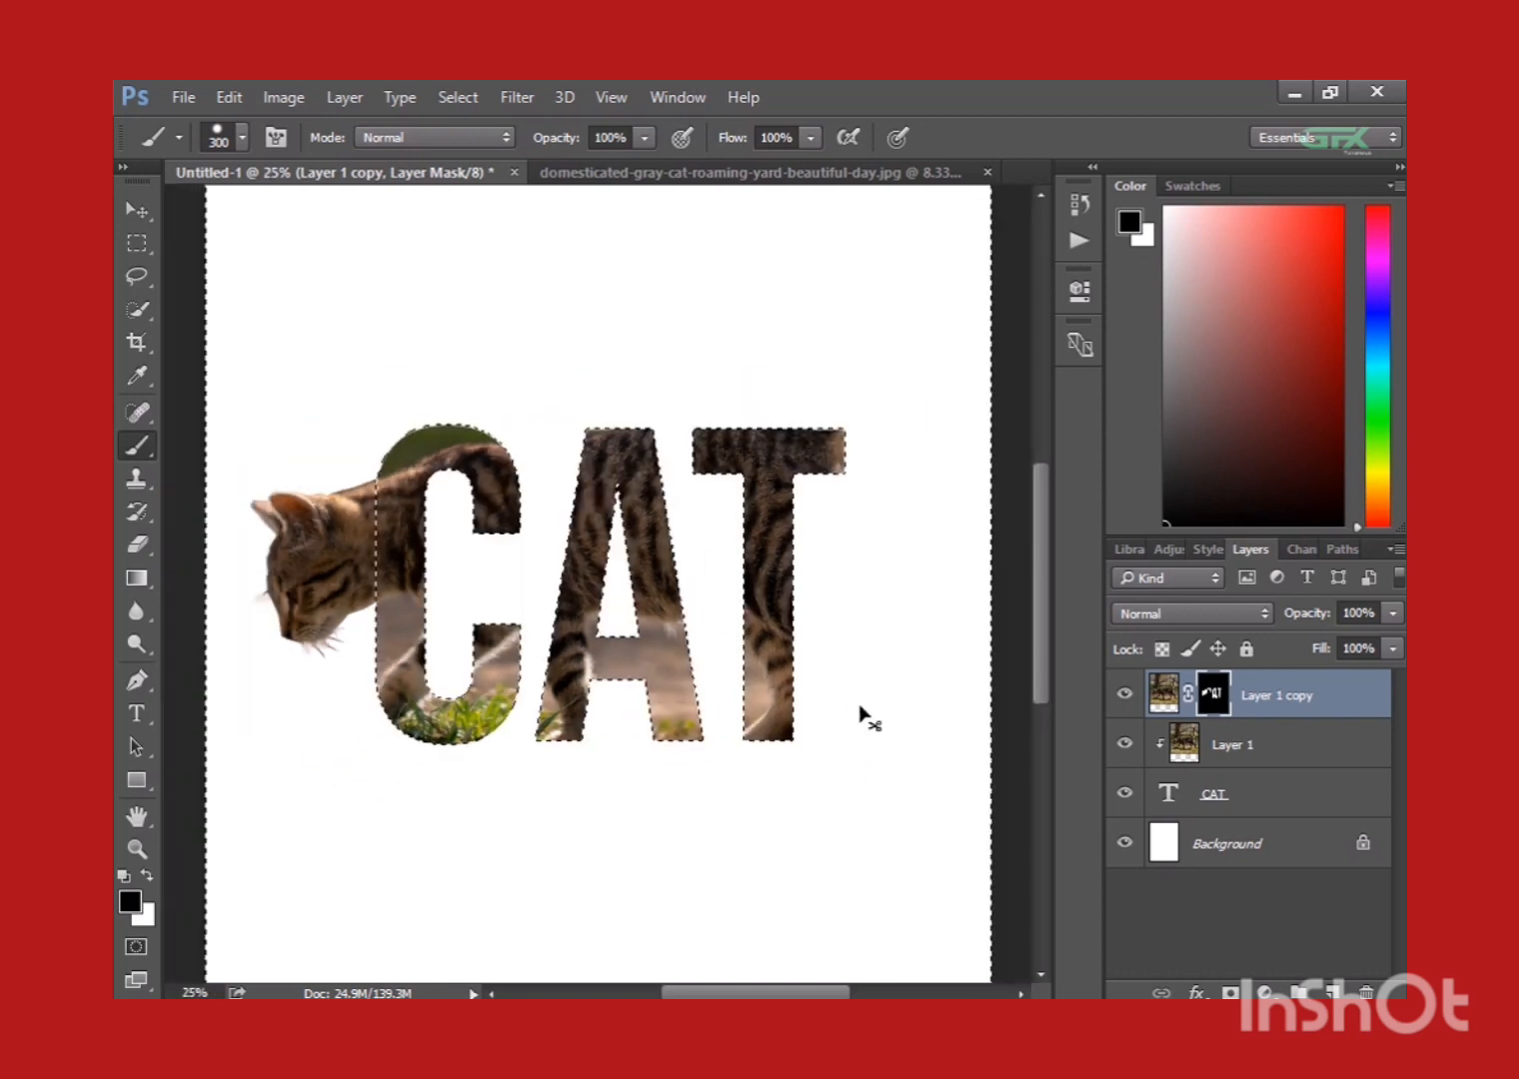
Deselect the inverted text selection using the Lasso tool's options.
key("ctrl+minus")
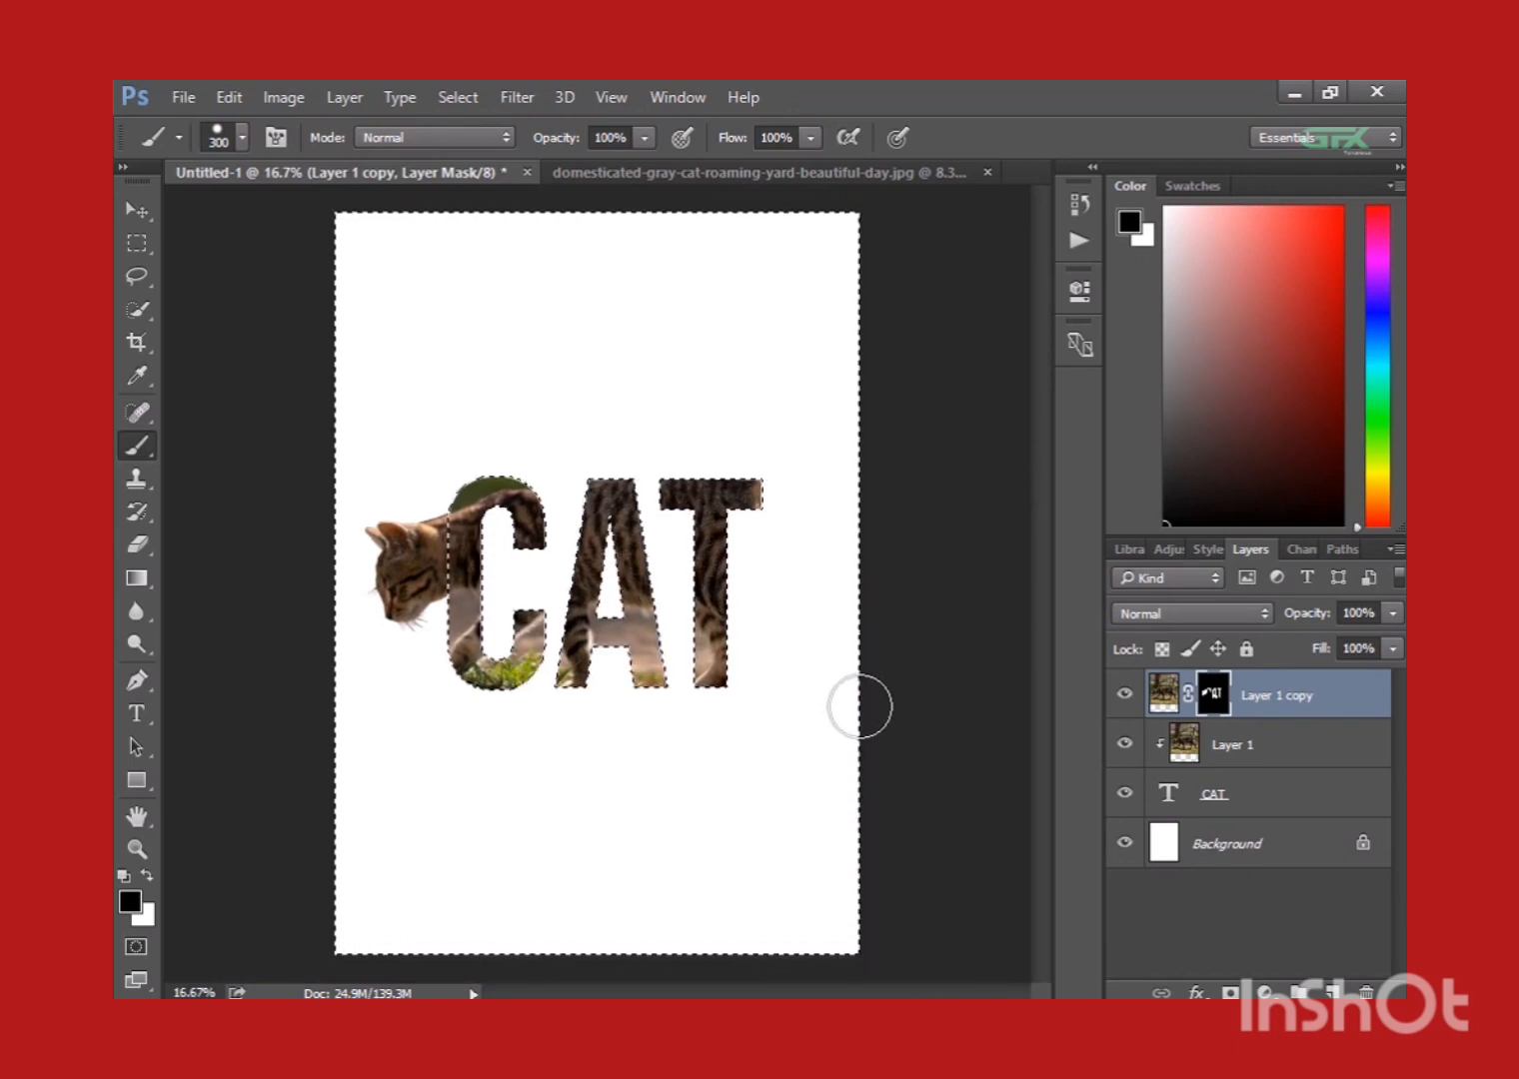
right_click(604, 460)
left_click(150, 275)
right_click(495, 343)
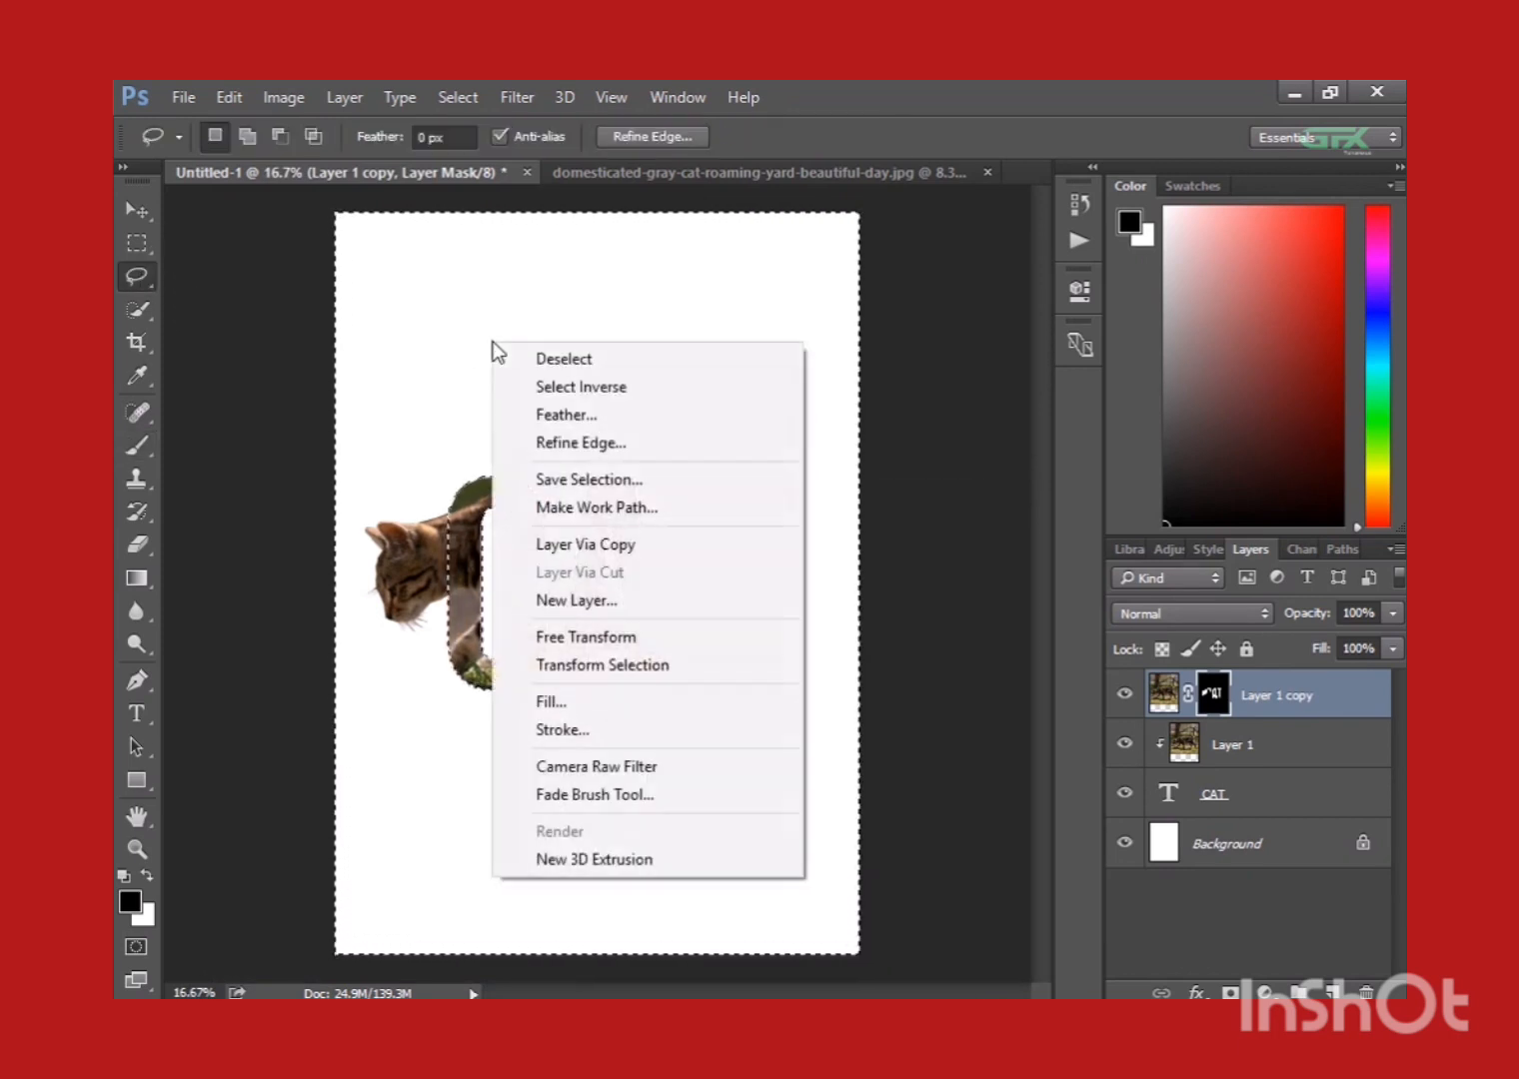
left_click(514, 357)
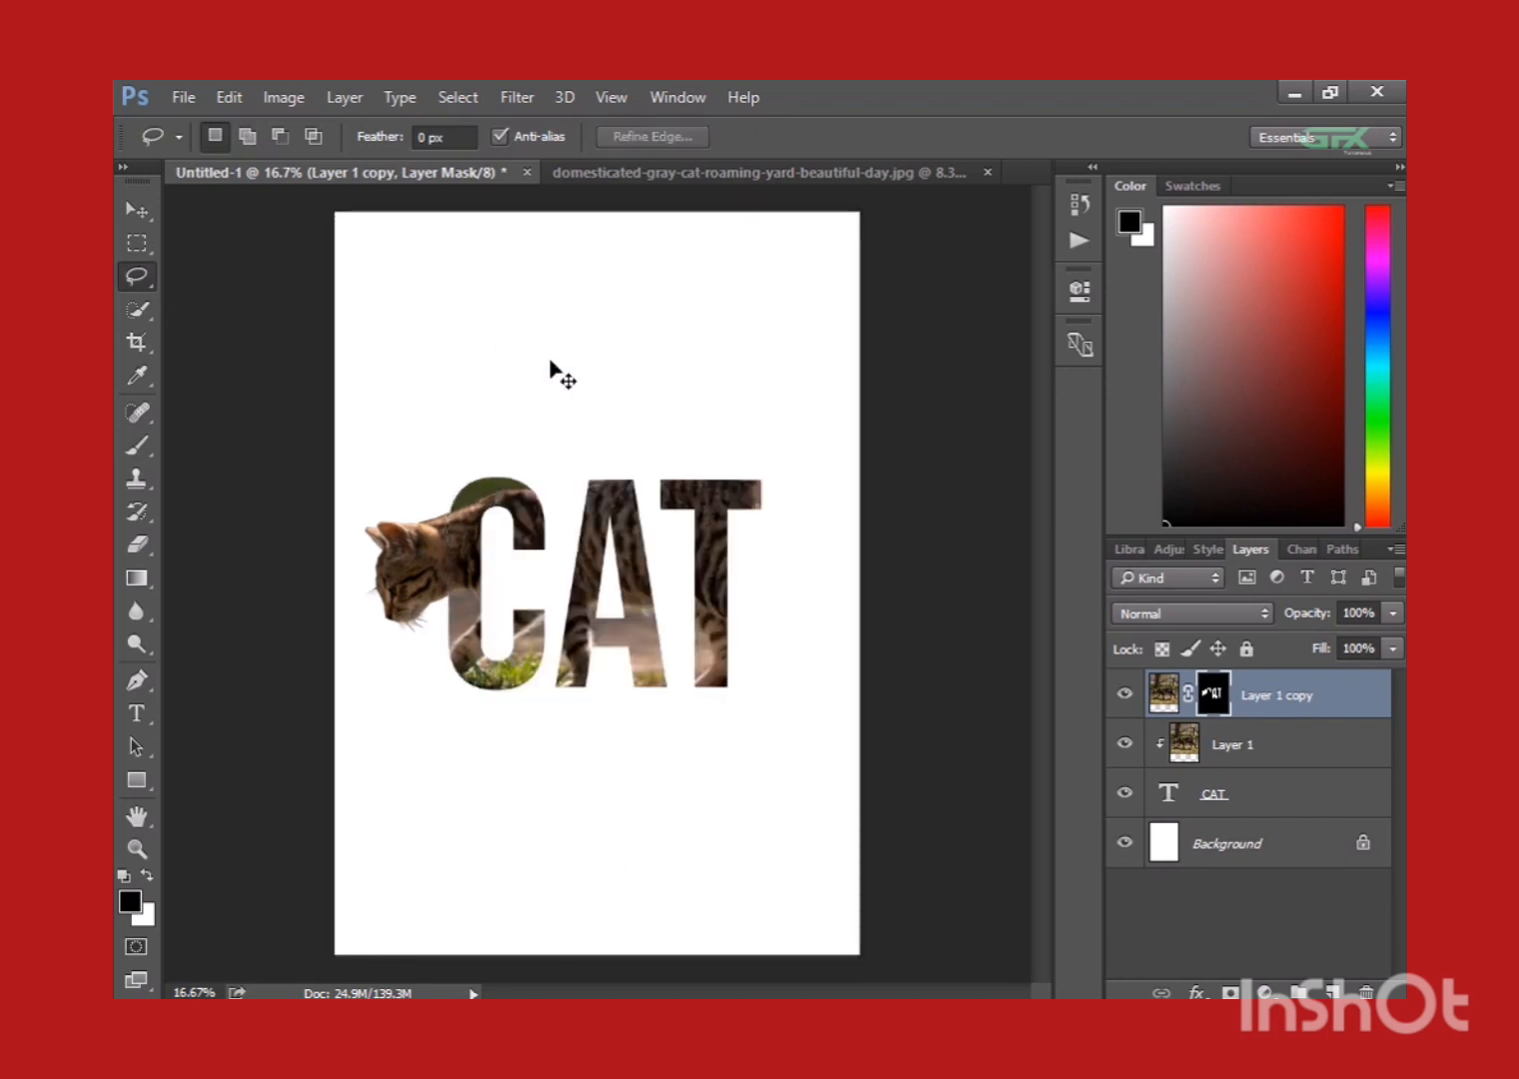
key("ctrl+plus")
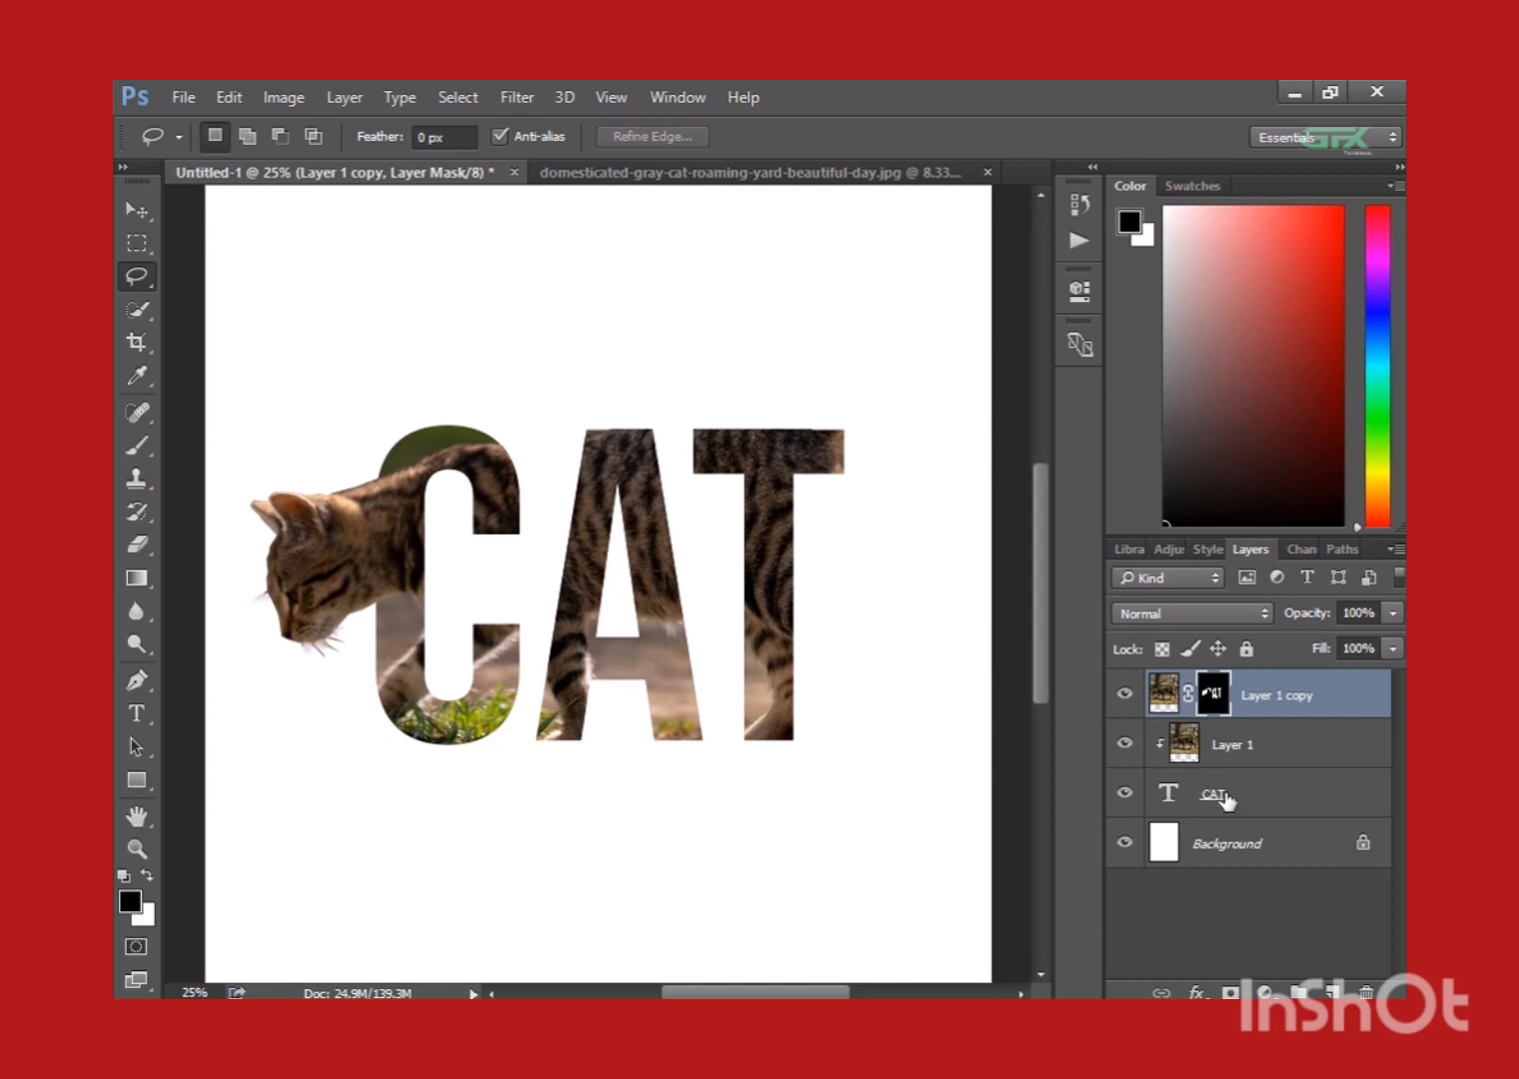
Apply a white 21 px outside stroke to the CAT text layer through its blending options.
left_click(1287, 810)
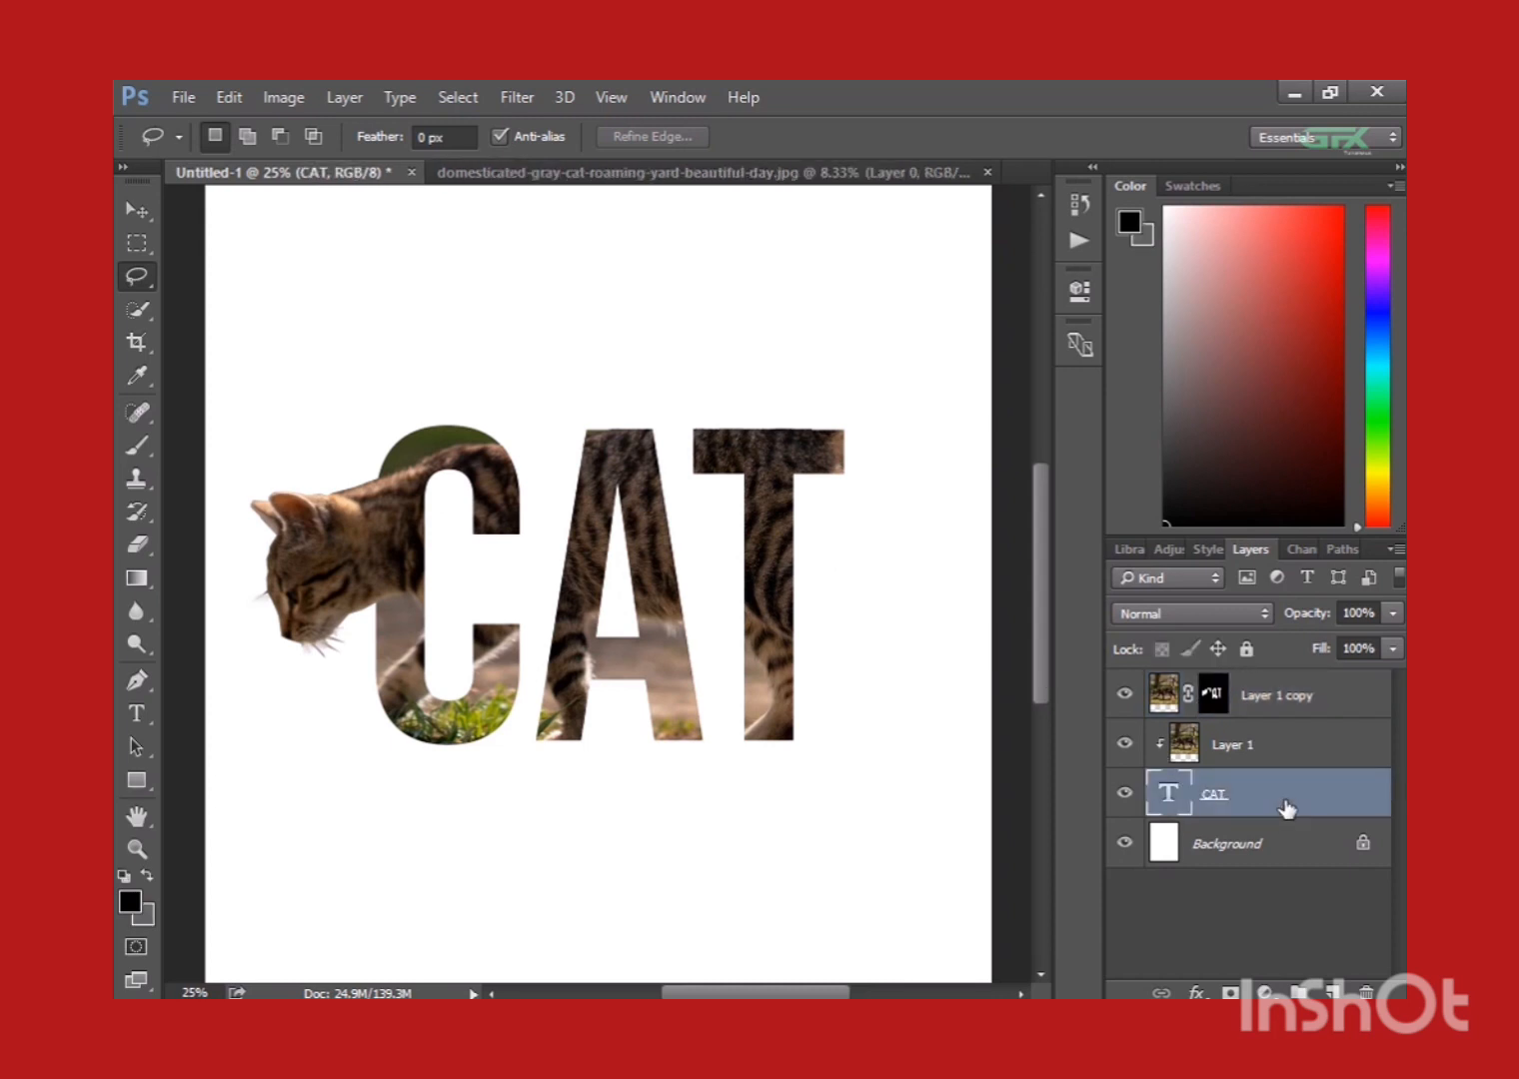
right_click(1287, 809)
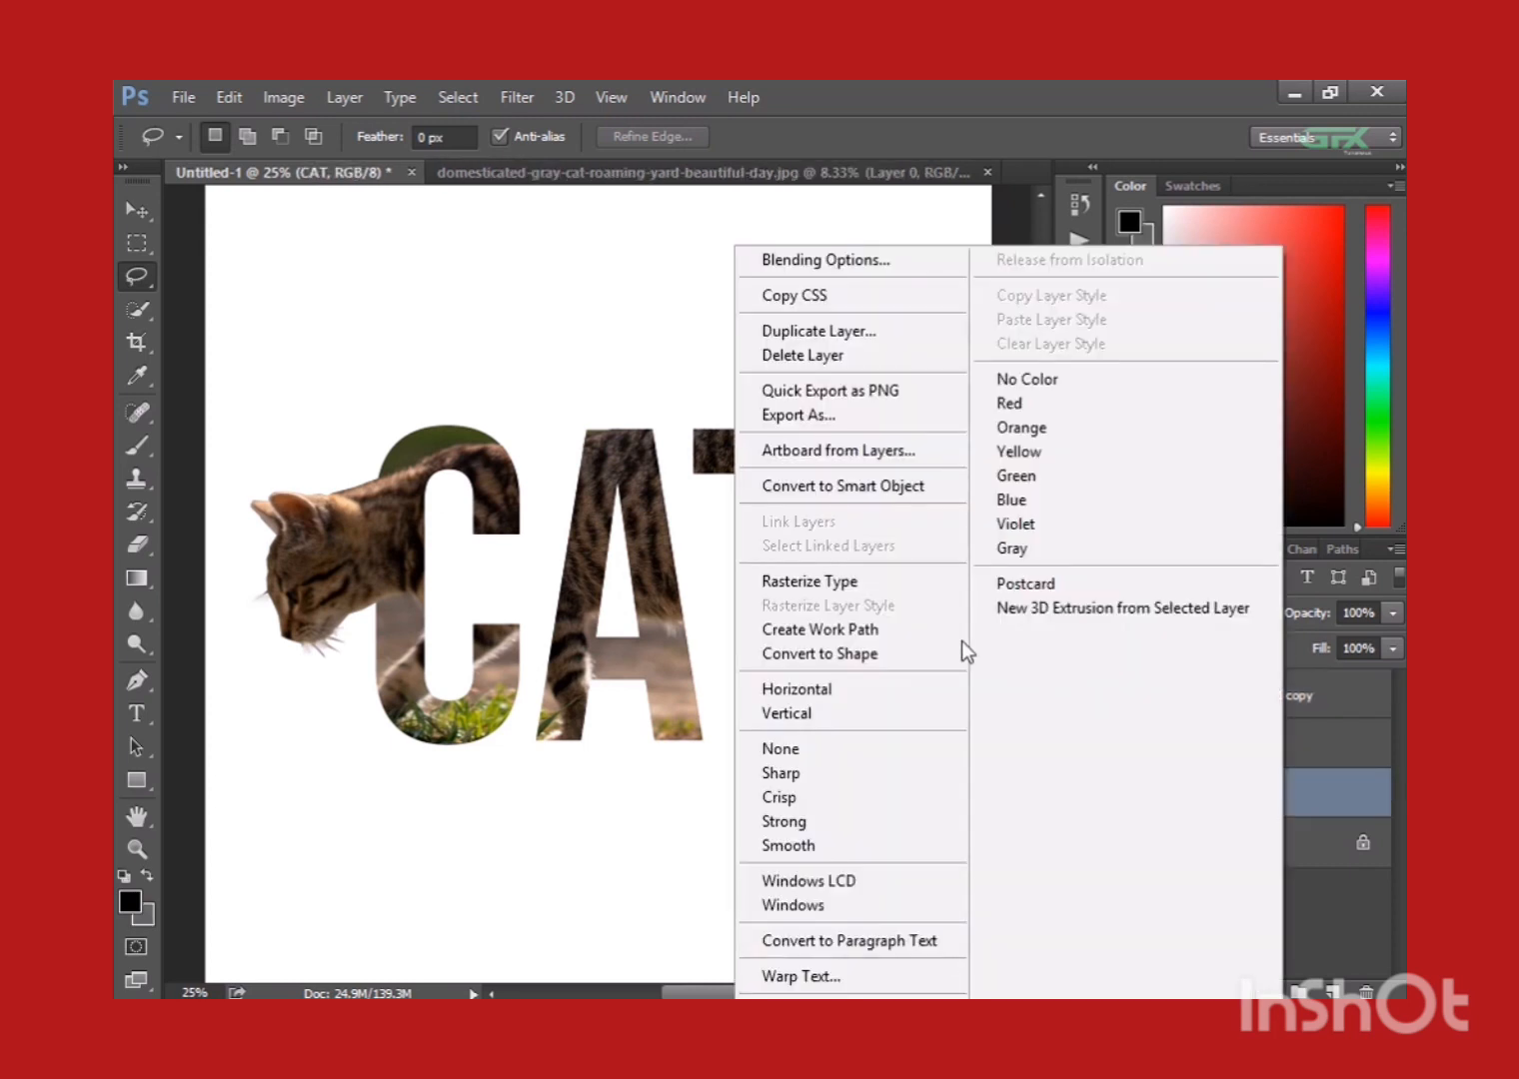
left_click(837, 271)
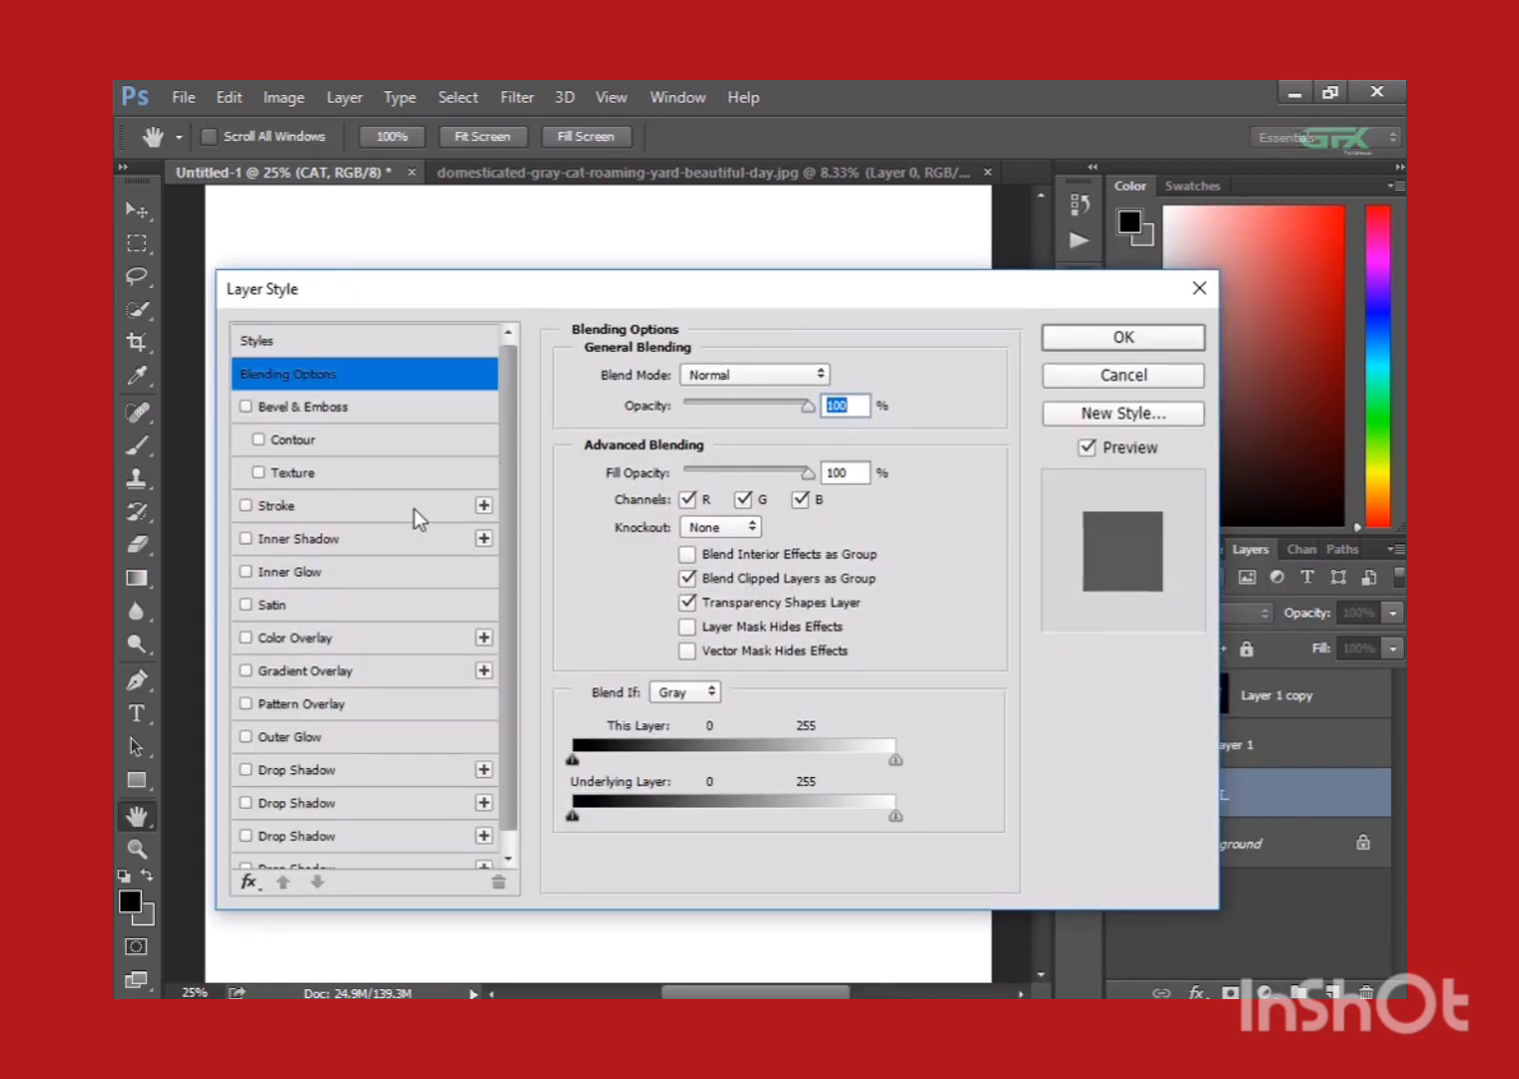
left_click(246, 506)
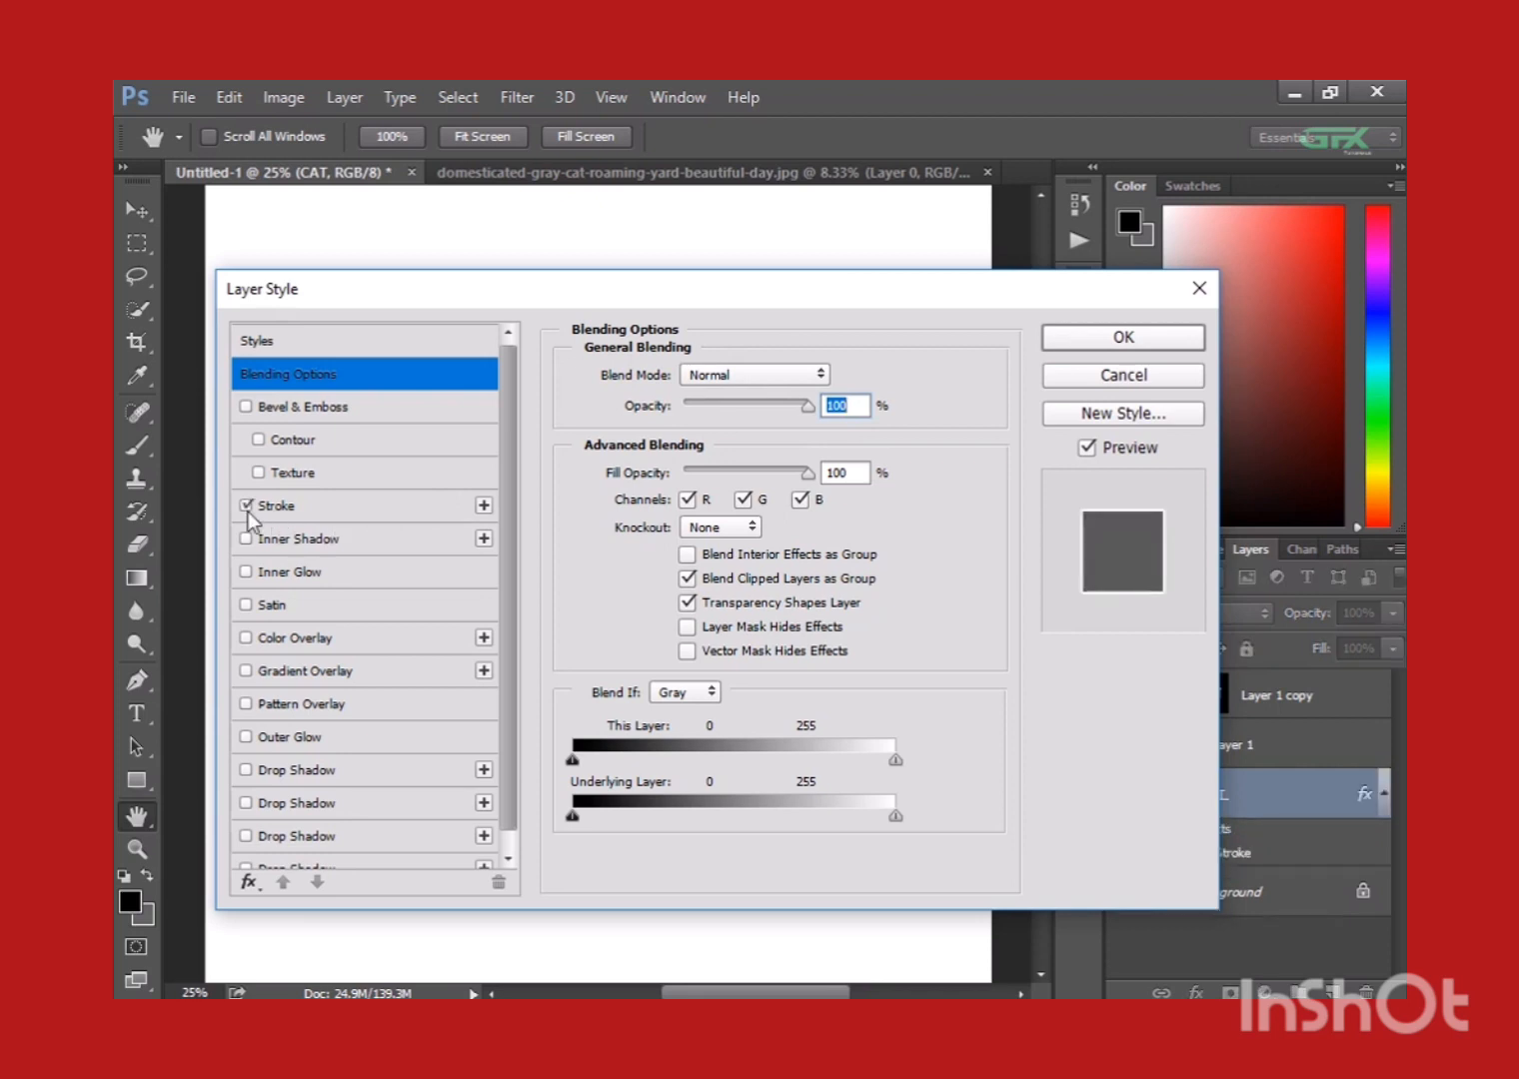
left_click(268, 512)
left_click_drag(707, 297, 1092, 318)
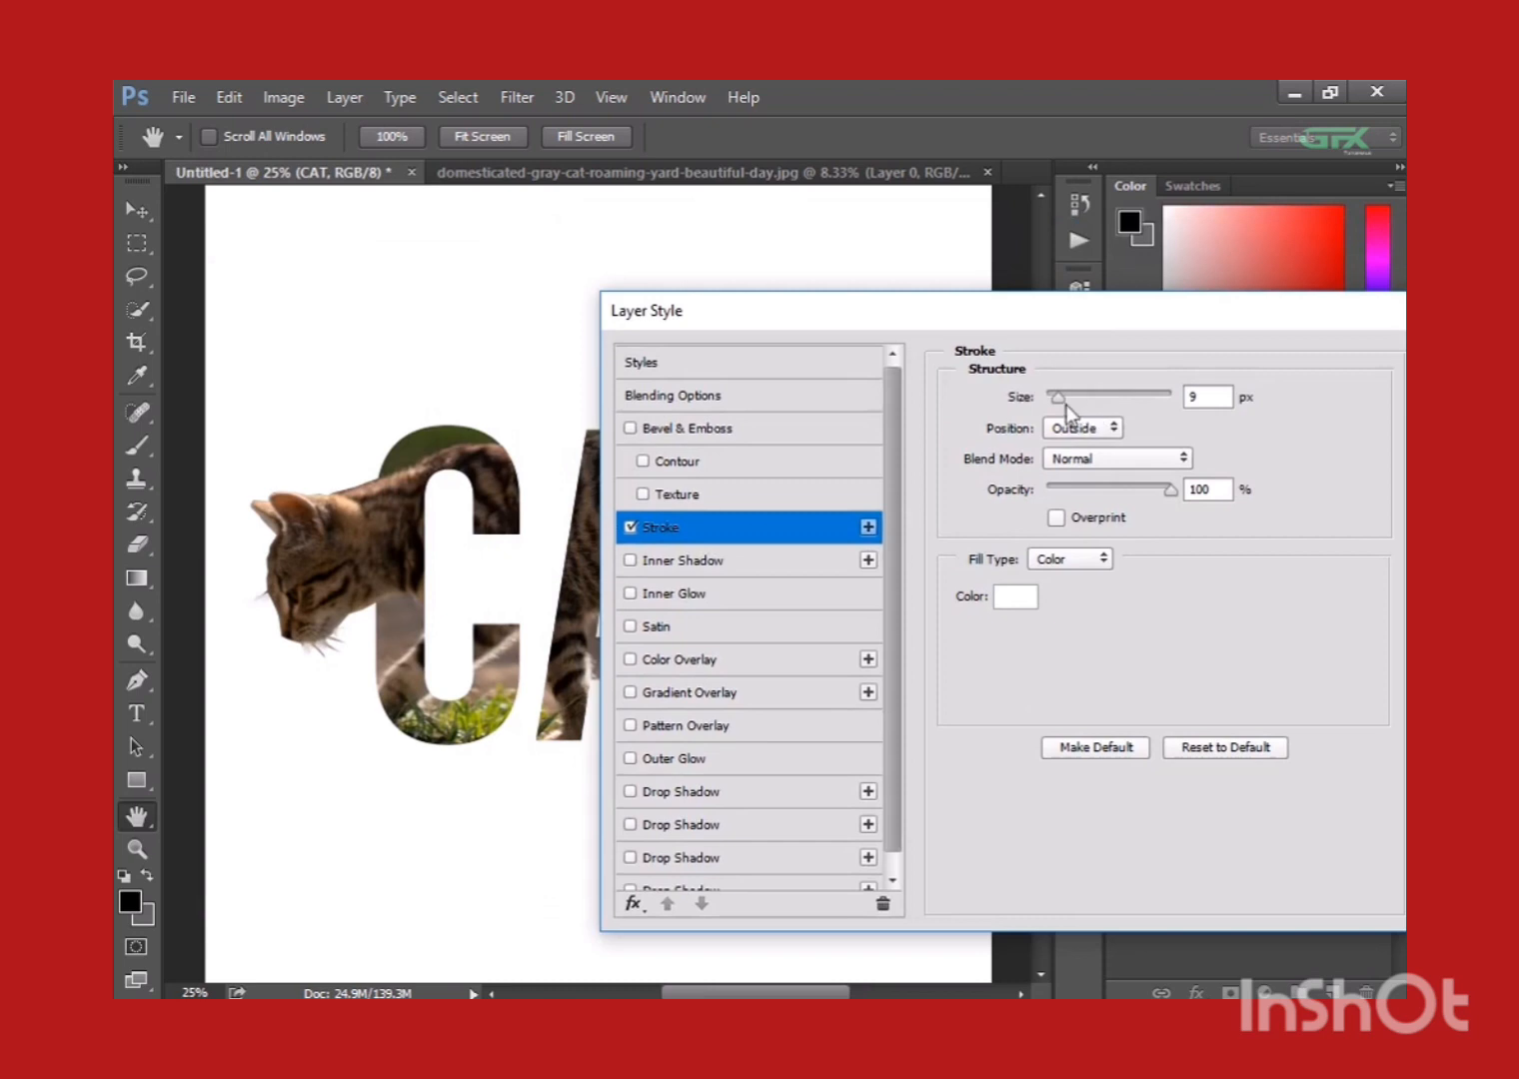
left_click_drag(1060, 403, 1062, 418)
Apply a black Multiply drop shadow to the CAT text layer with 53% opacity, 90° angle, 47 px distance and 24 px size.
left_click(758, 530)
scroll(736, 783, "down", 1)
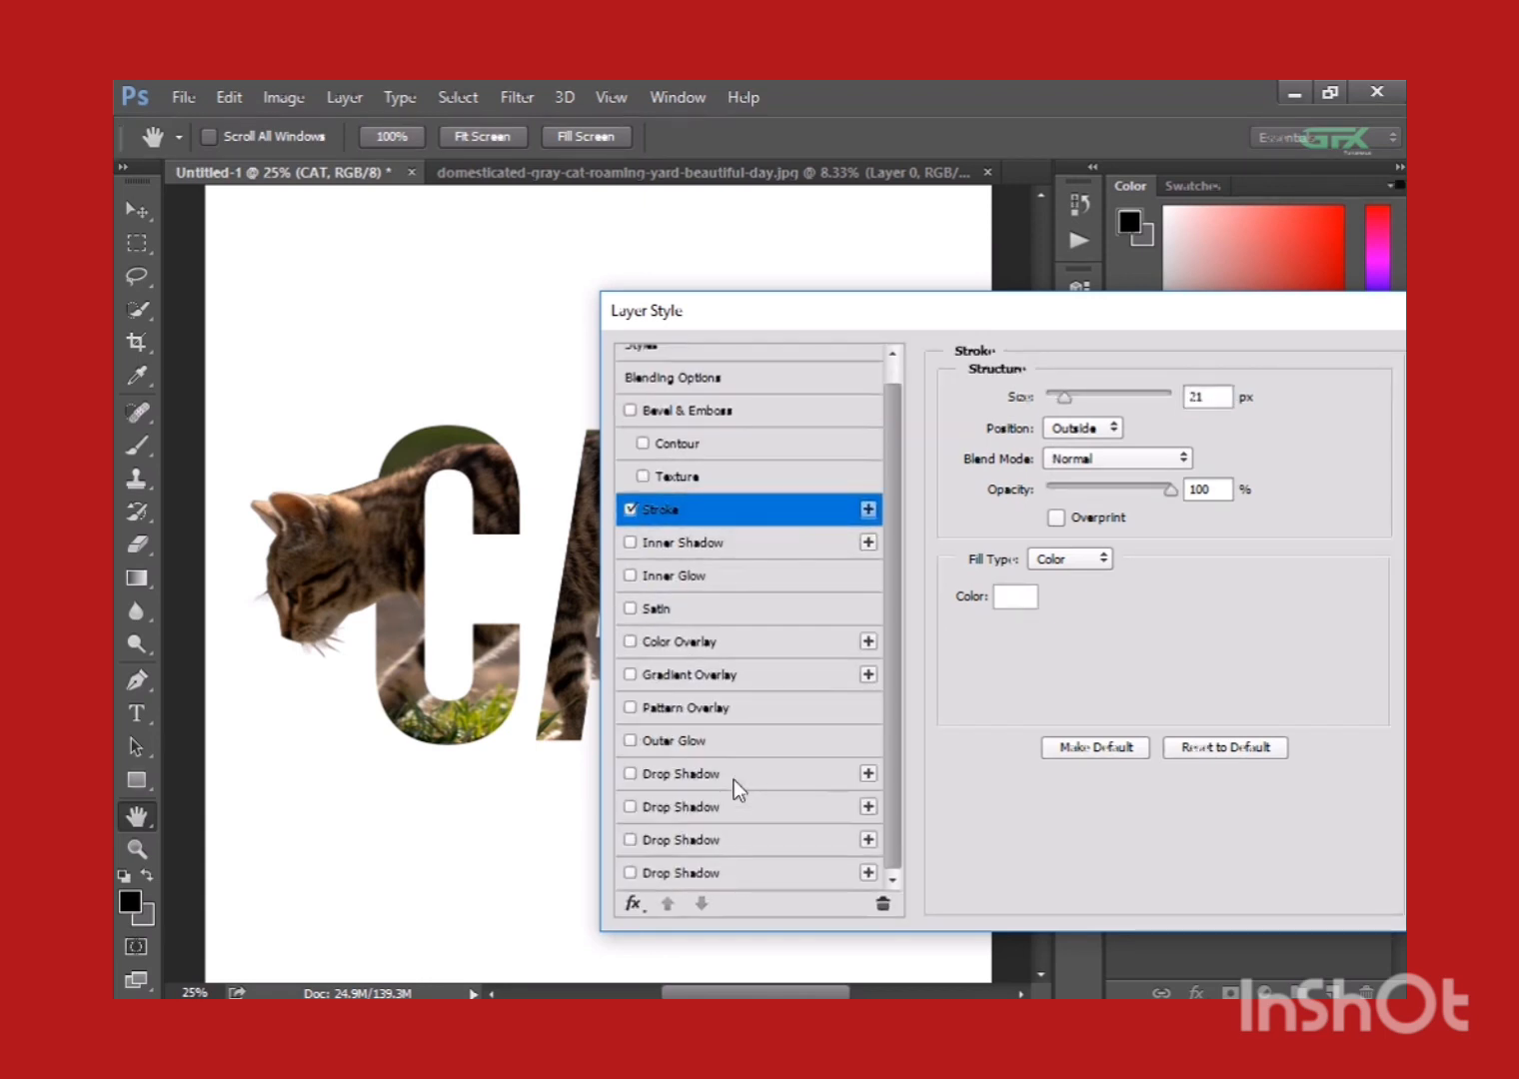
left_click(727, 871)
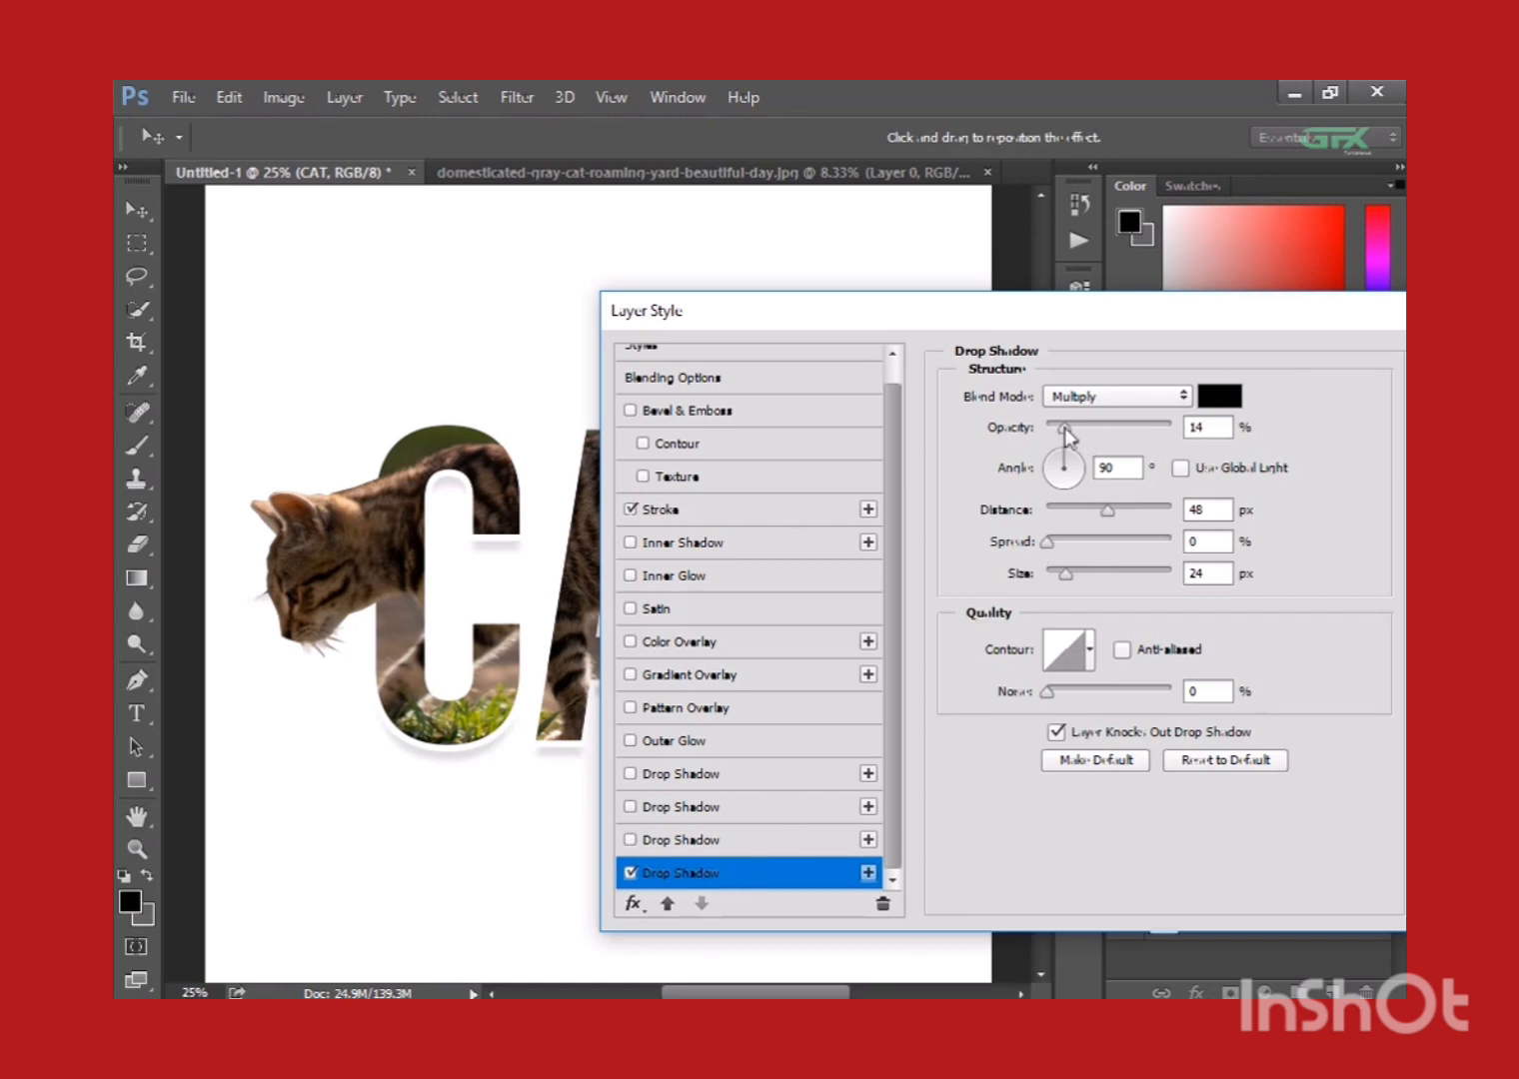
left_click_drag(1061, 427, 1110, 428)
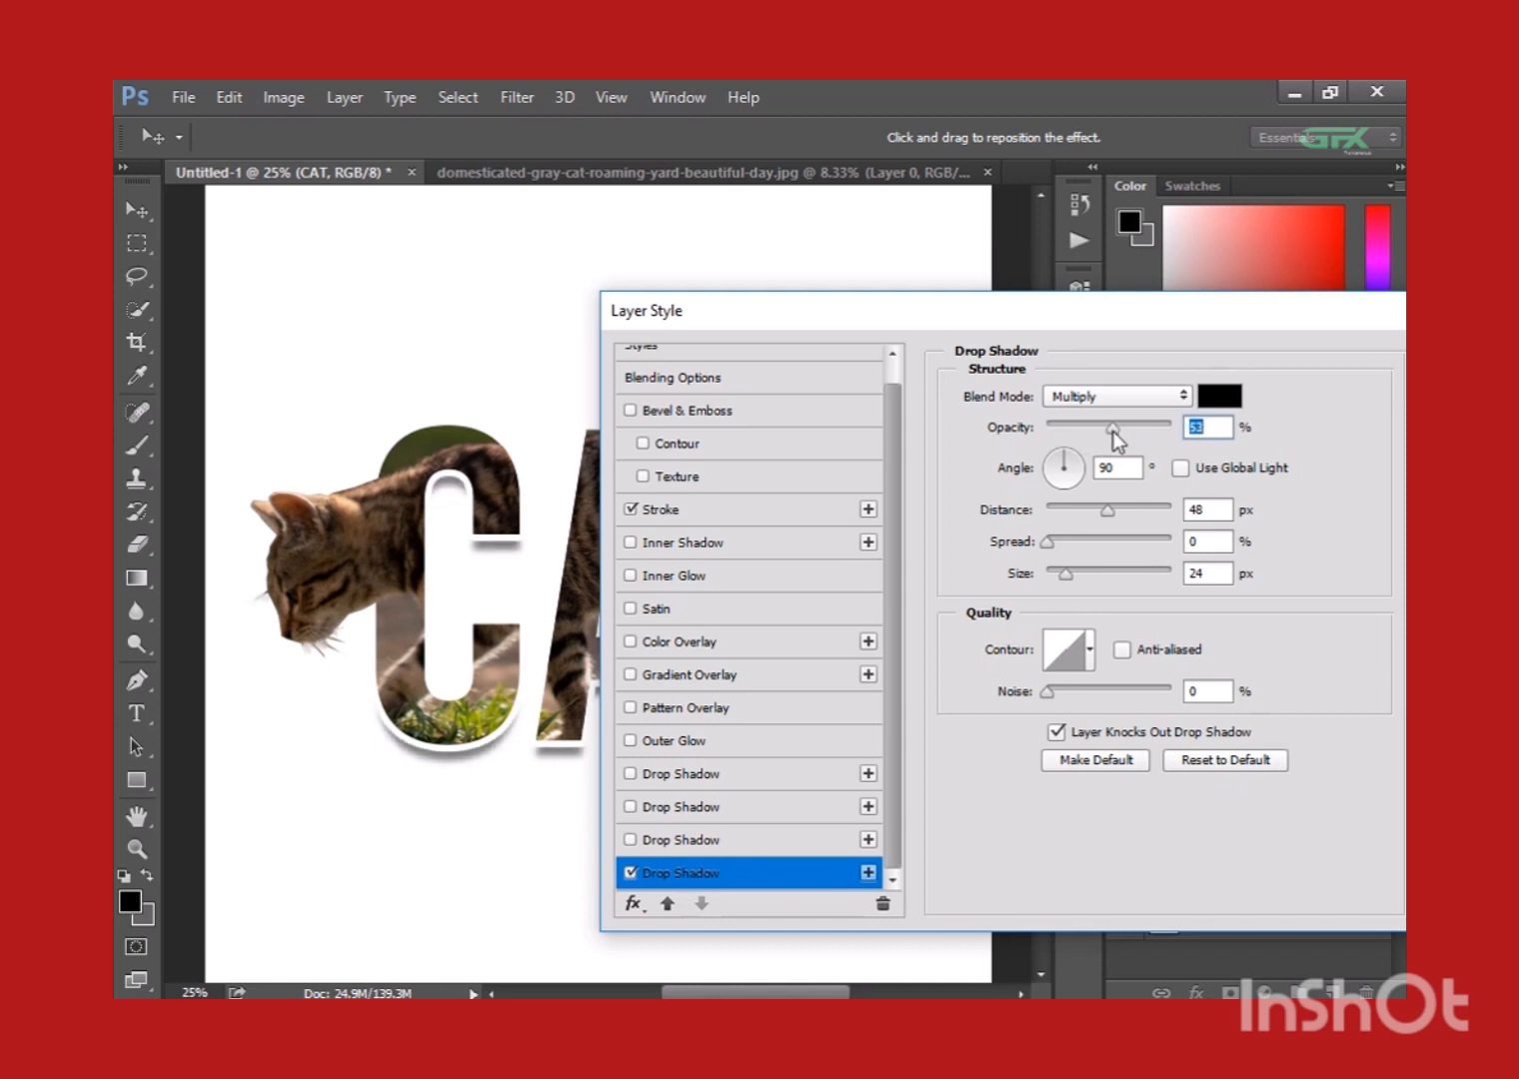
left_click_drag(1104, 515, 1106, 505)
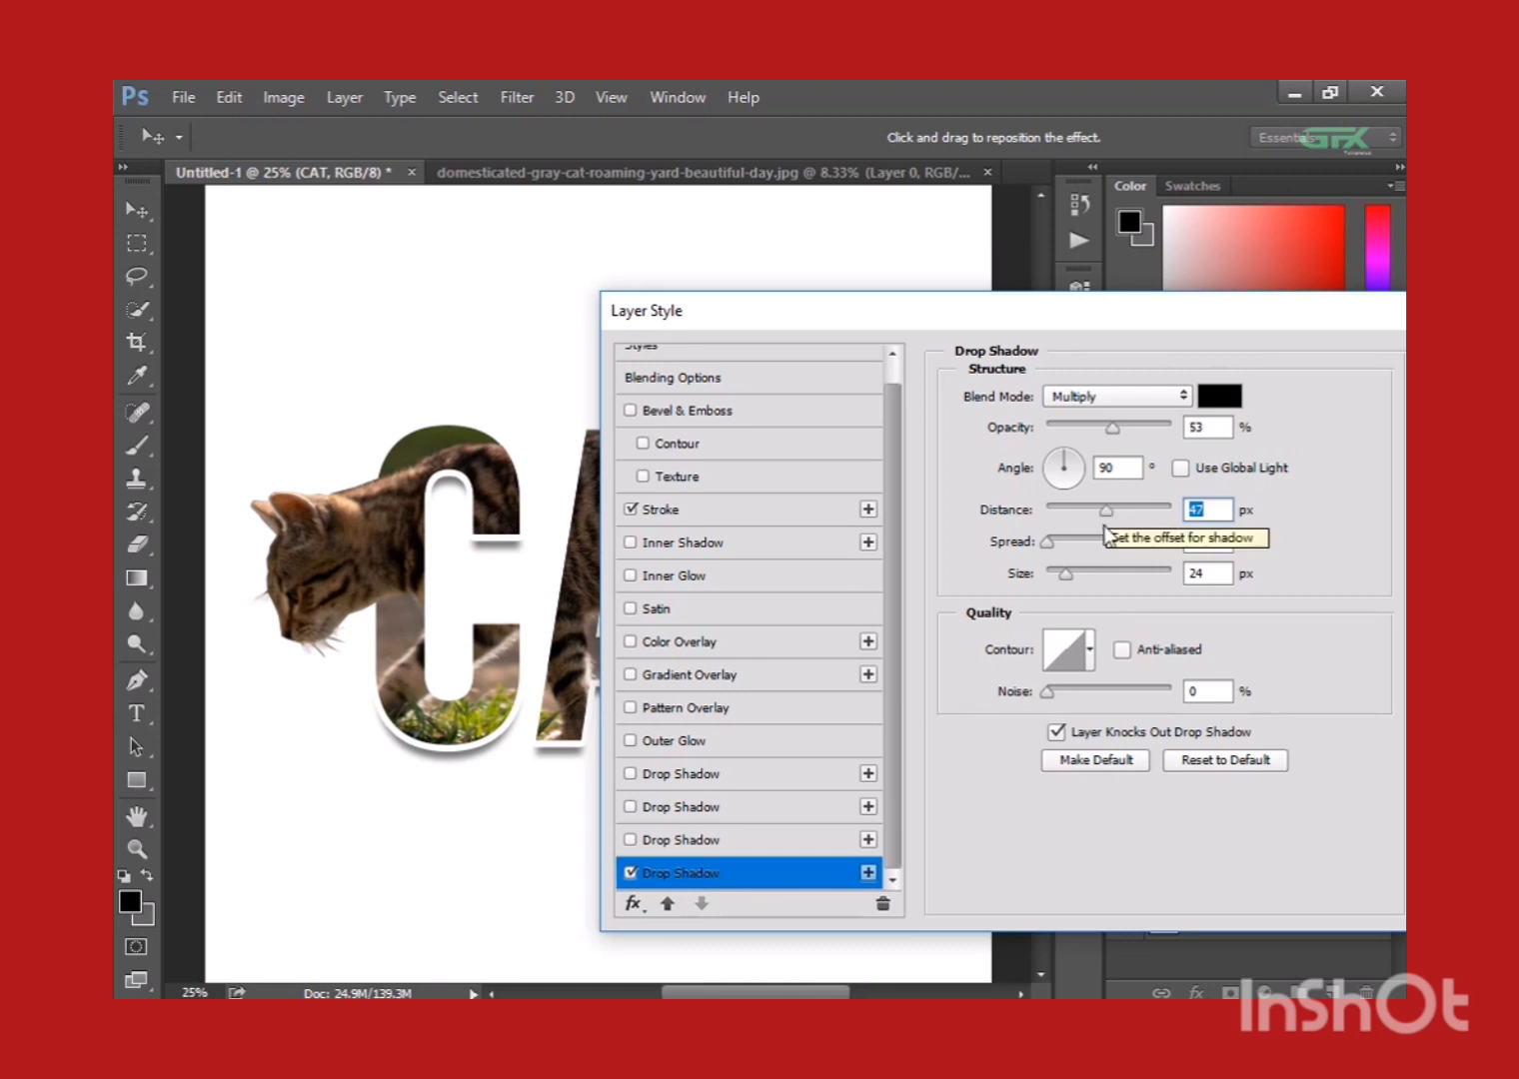
left_click(1047, 541)
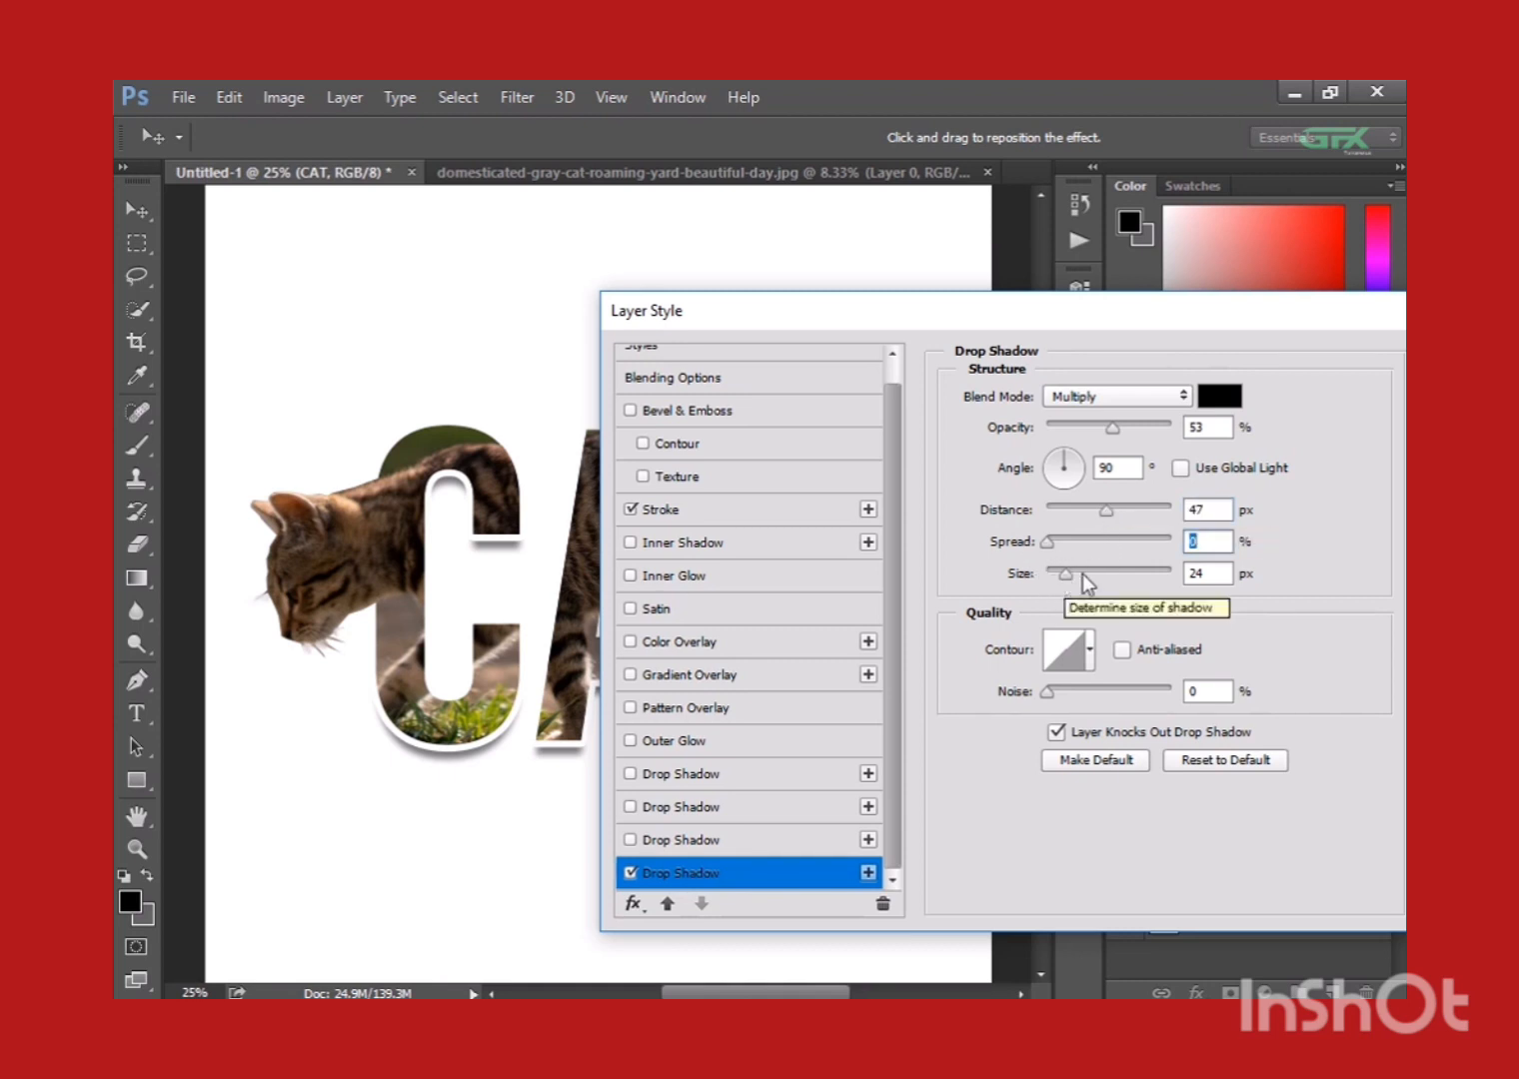
left_click_drag(1234, 313, 875, 336)
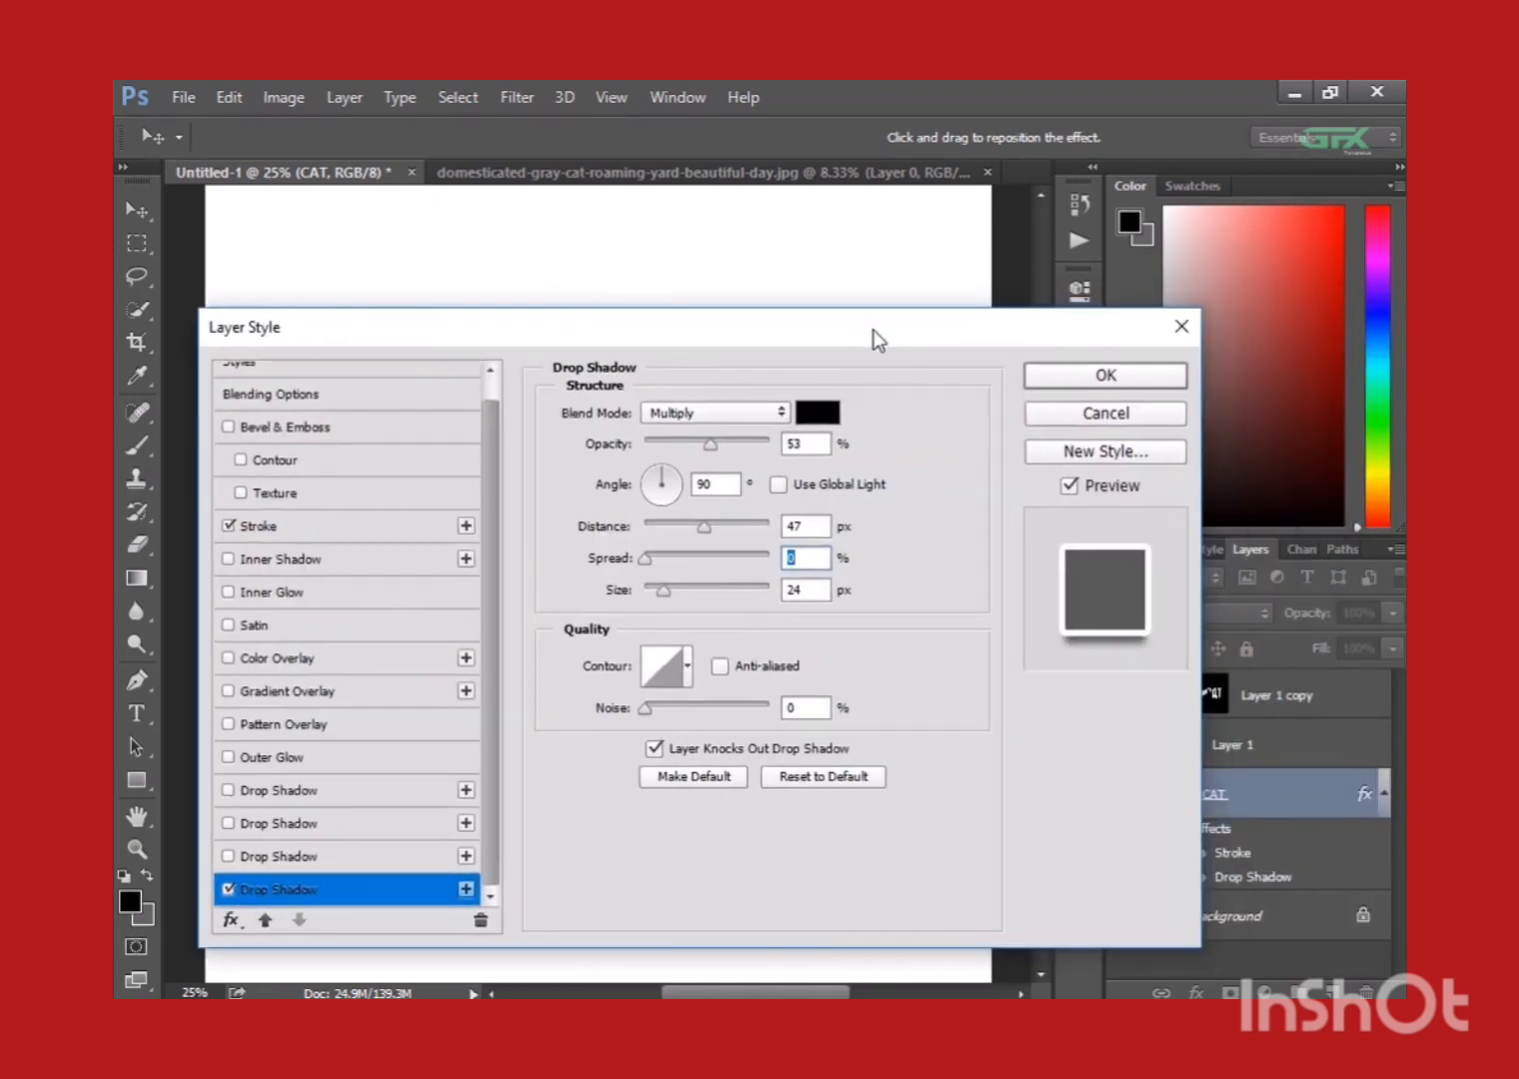
left_click(1119, 377)
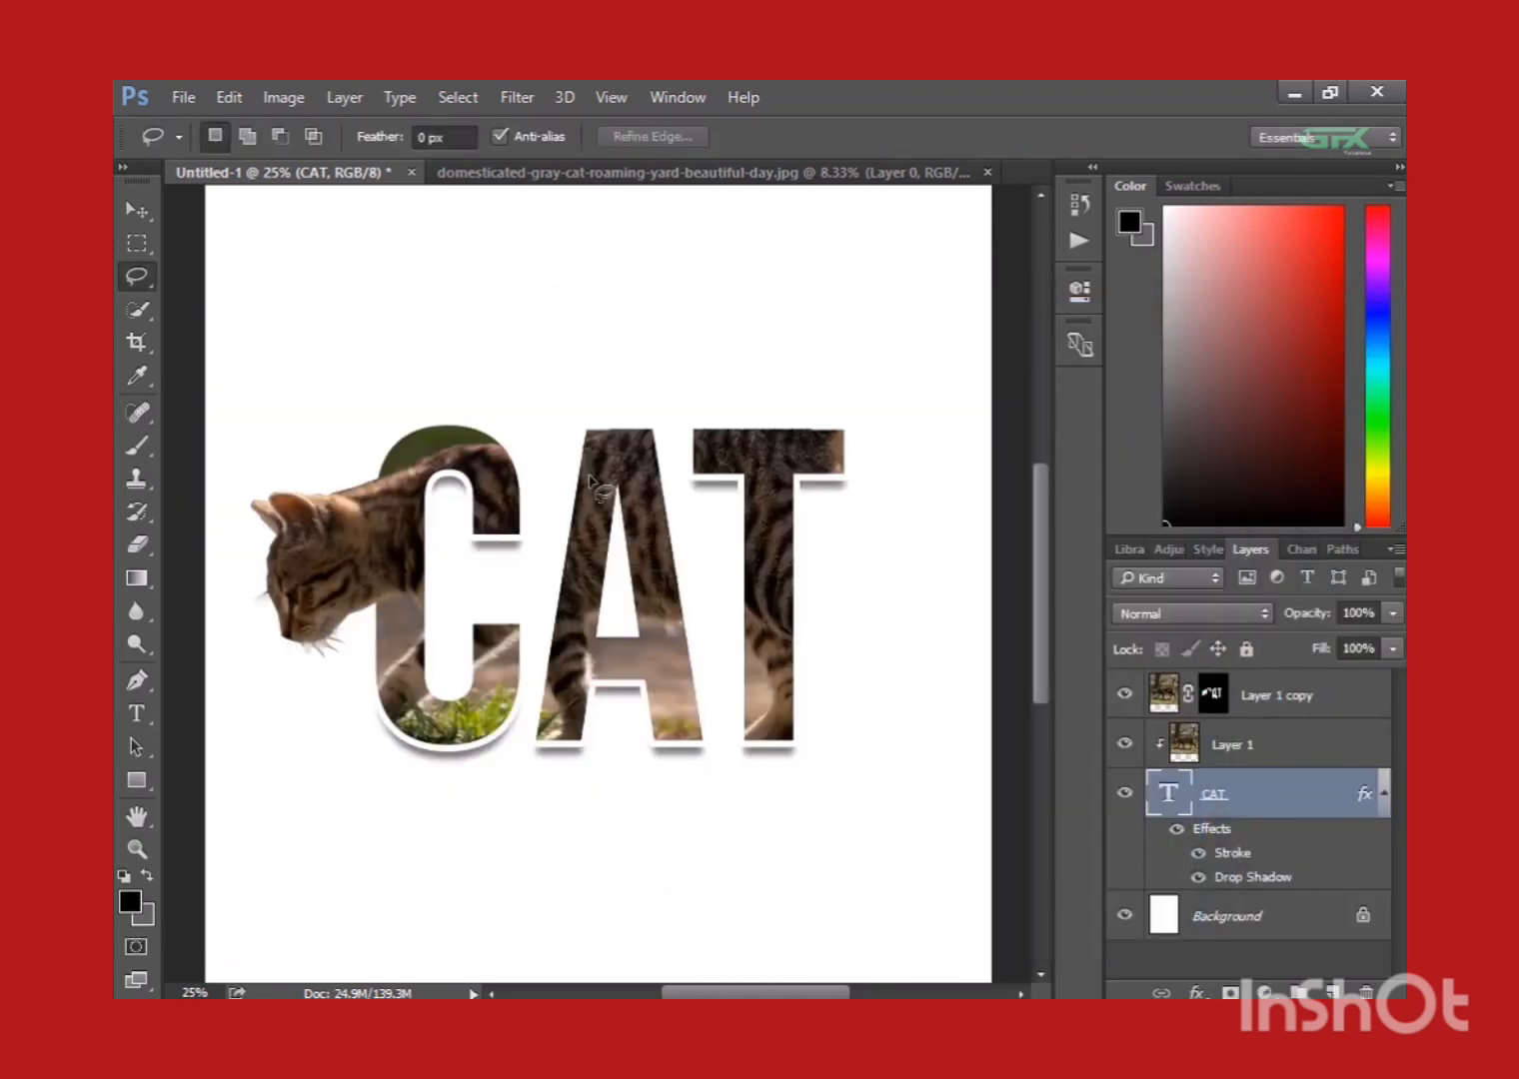
left_click(137, 210)
left_click_drag(492, 476, 491, 476)
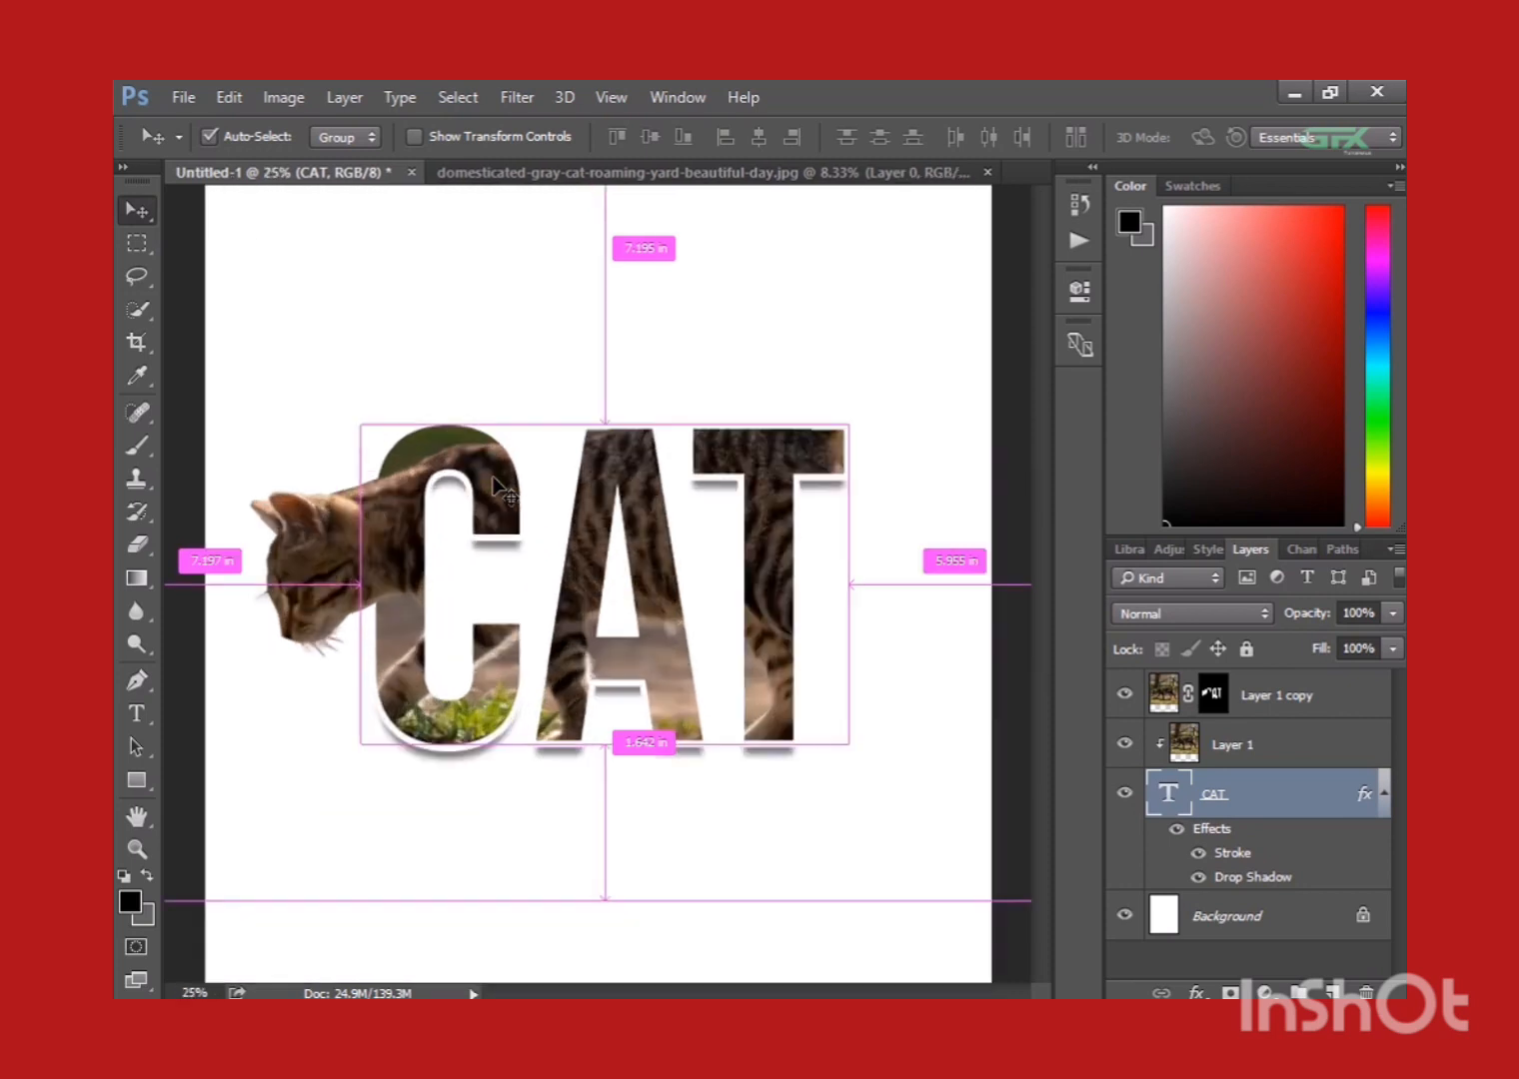
left_click_drag(492, 475, 492, 476)
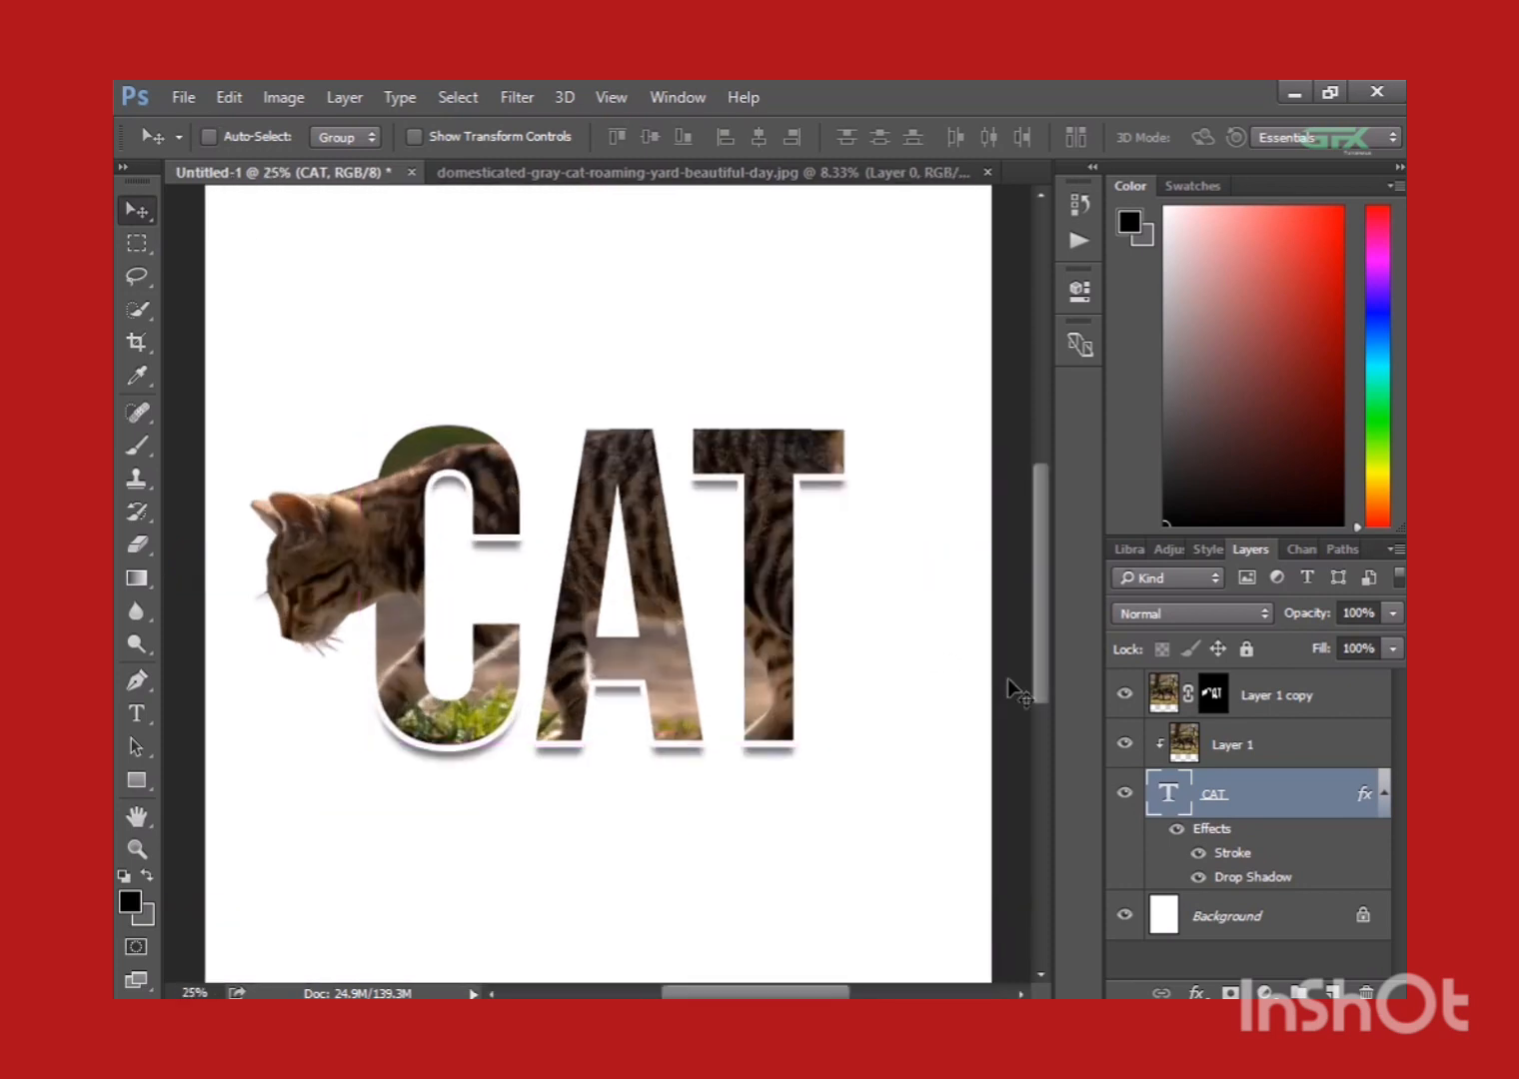
Apply a drop shadow to Layer 1 copy with 9% opacity, keeping the 47 px distance and 24 px size.
left_click(1256, 702)
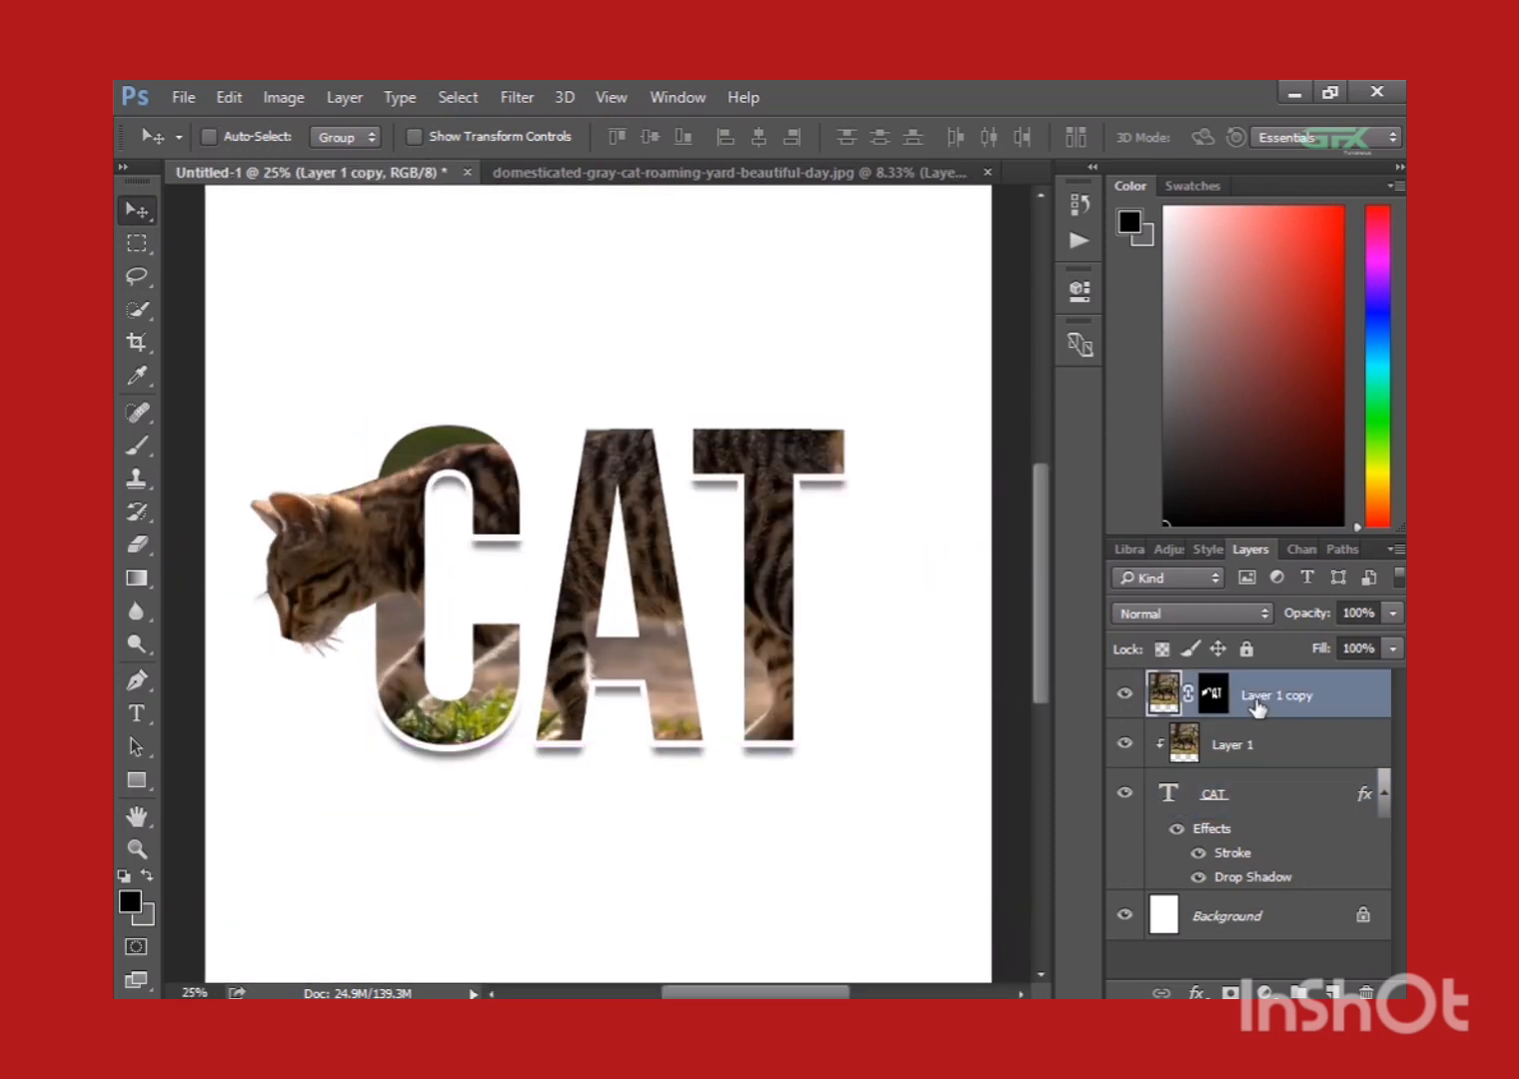
right_click(1257, 703)
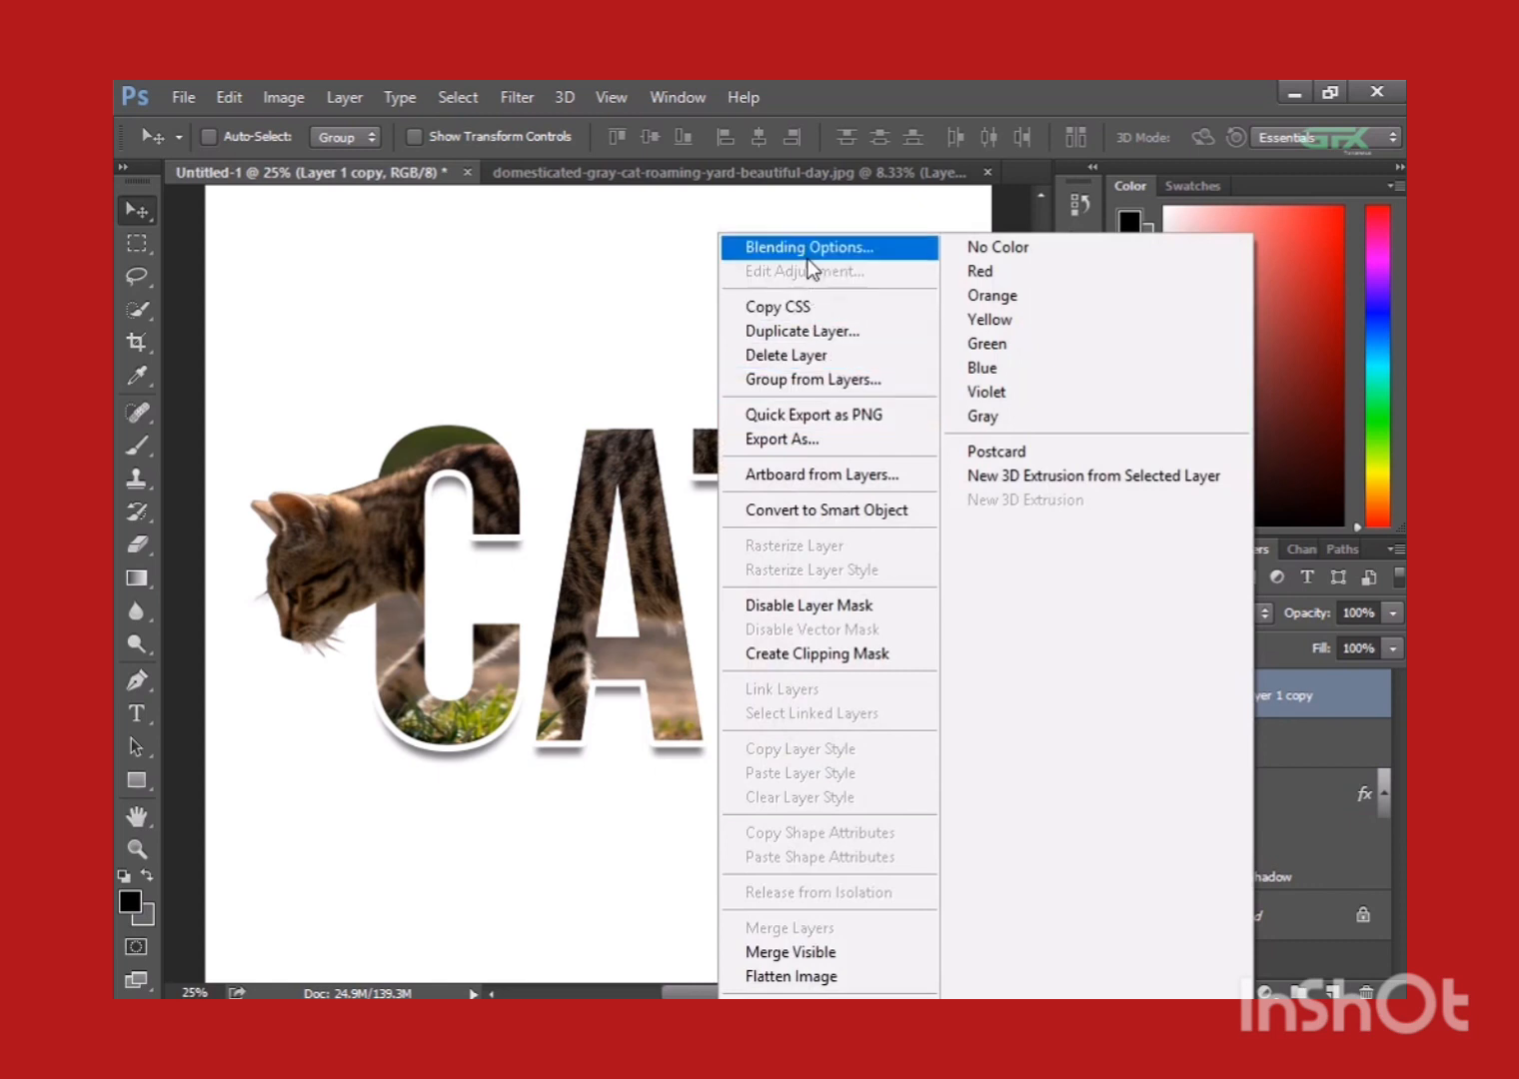
left_click(808, 248)
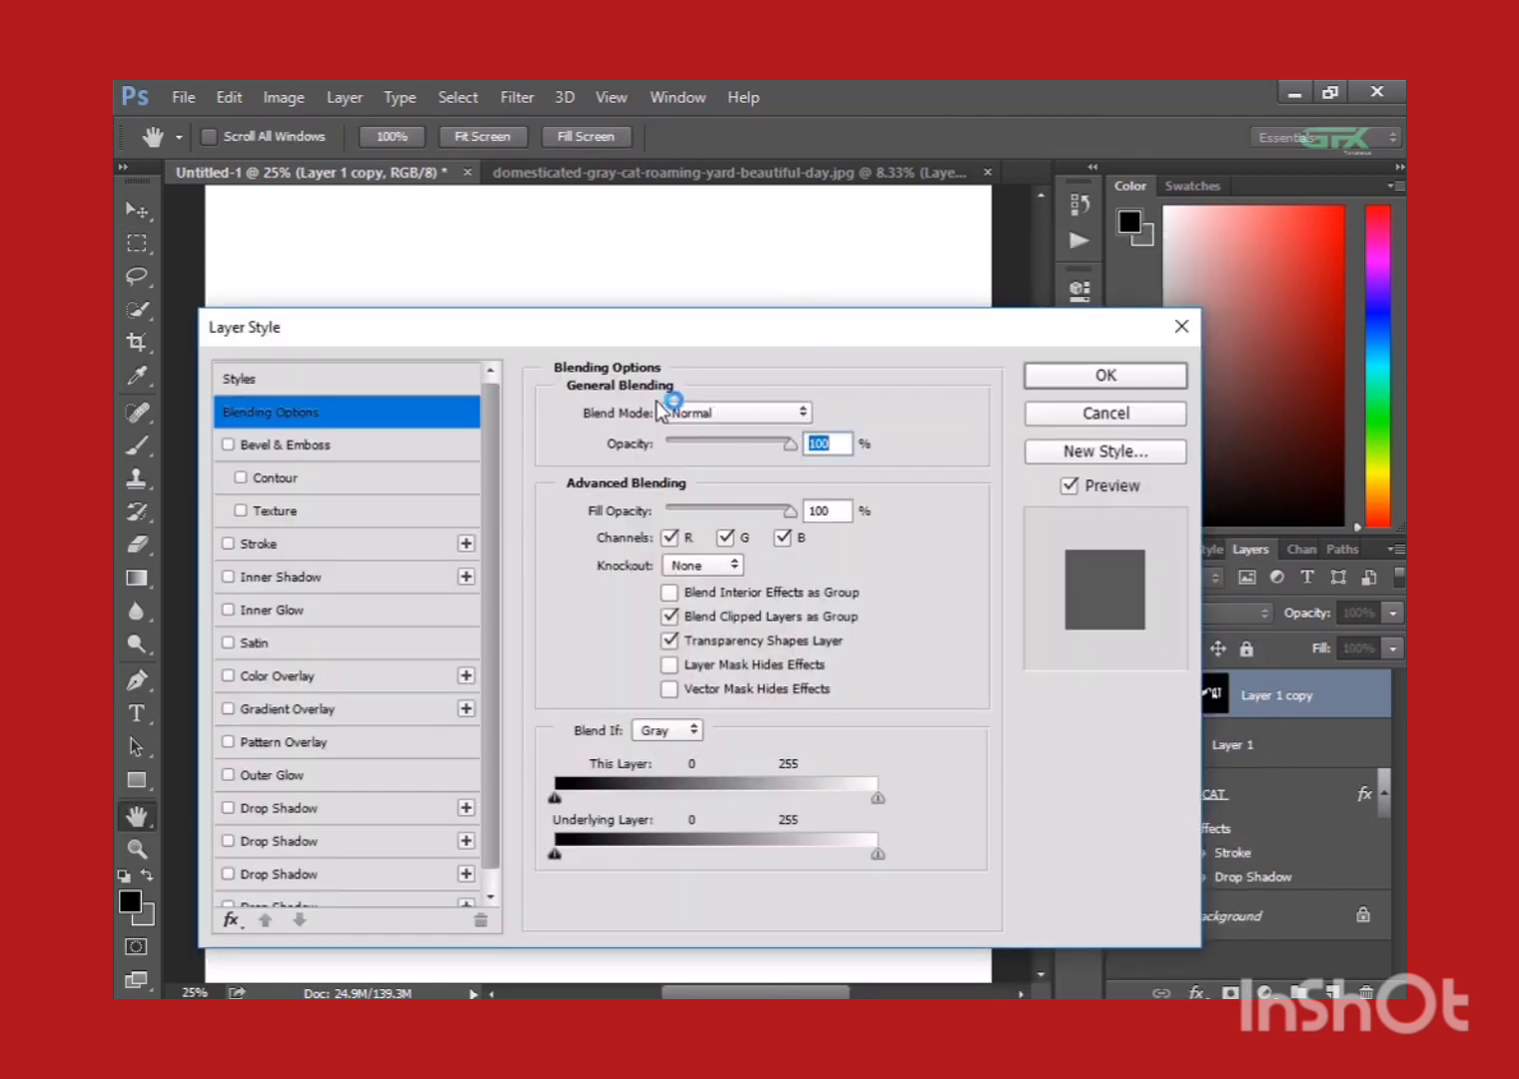
left_click_drag(644, 328, 954, 273)
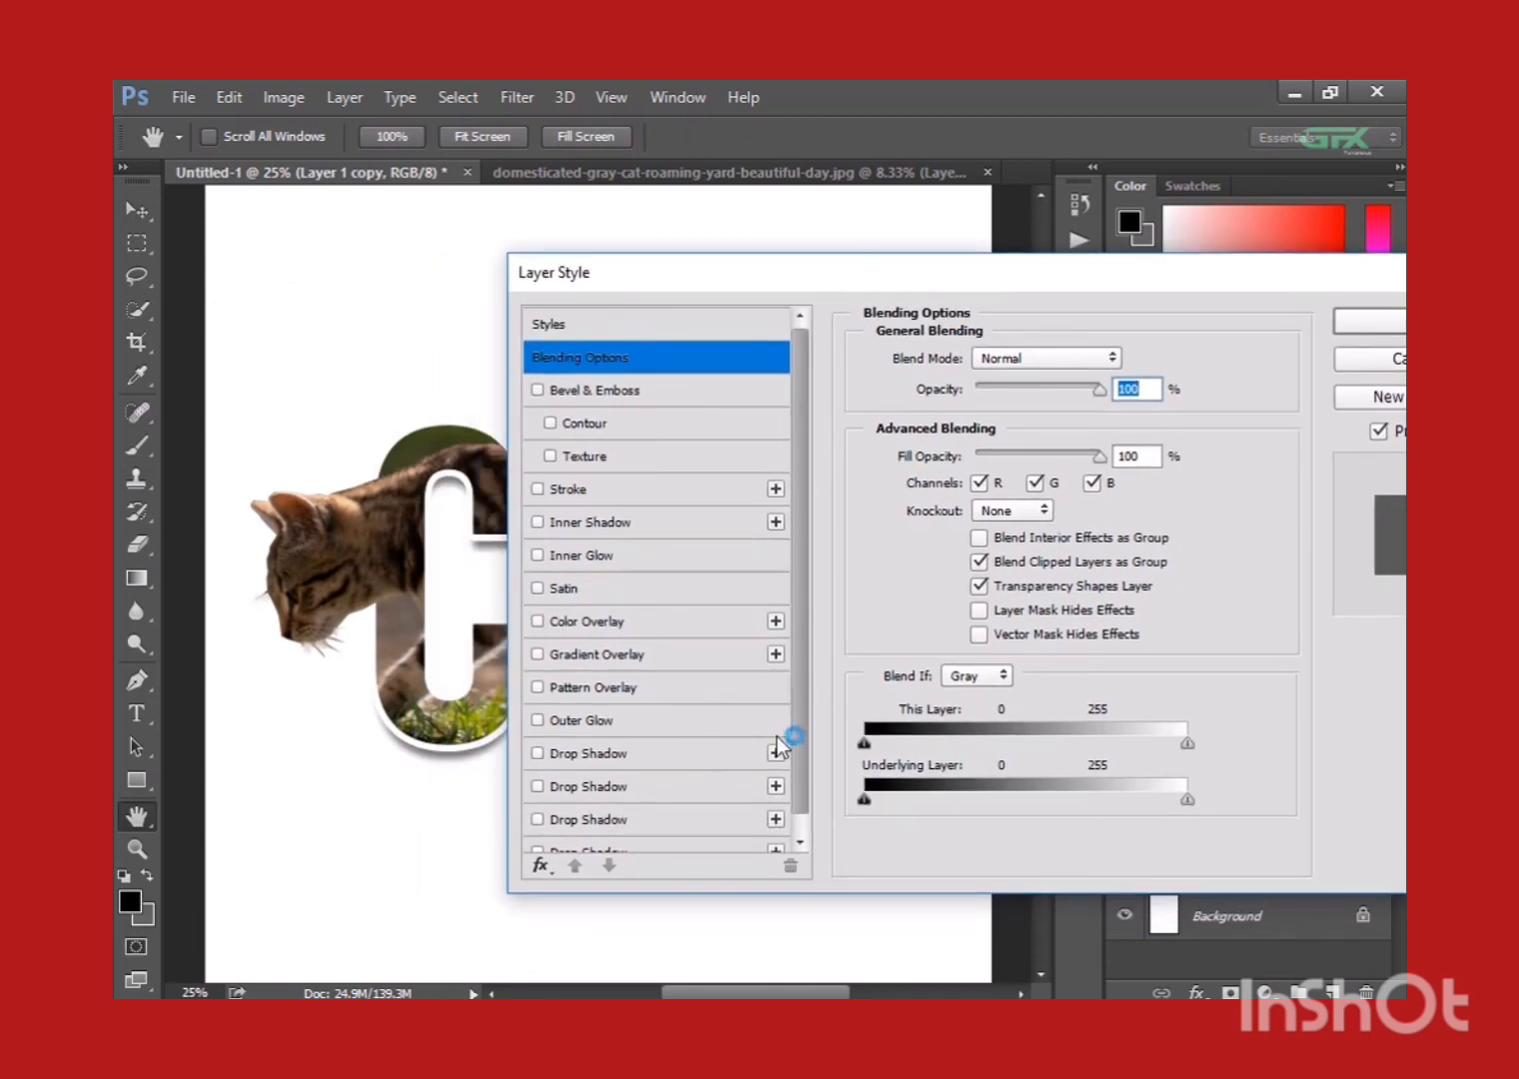
scroll(799, 744, "down", 1)
left_click(678, 834)
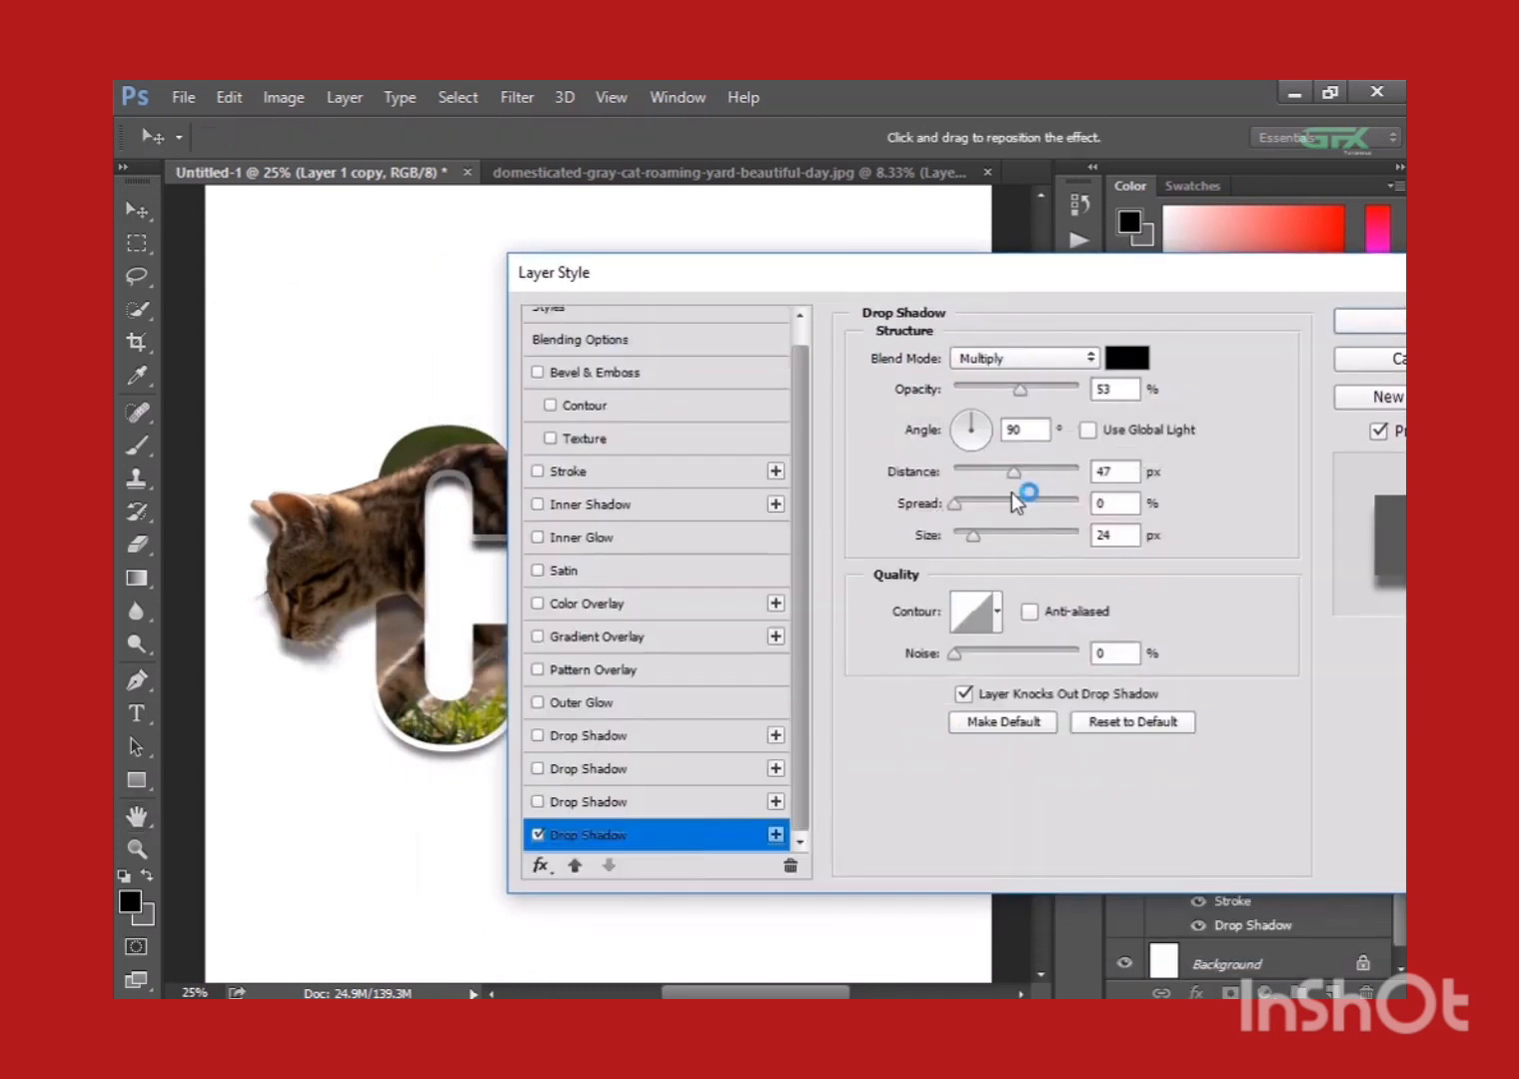
left_click_drag(1018, 389, 964, 392)
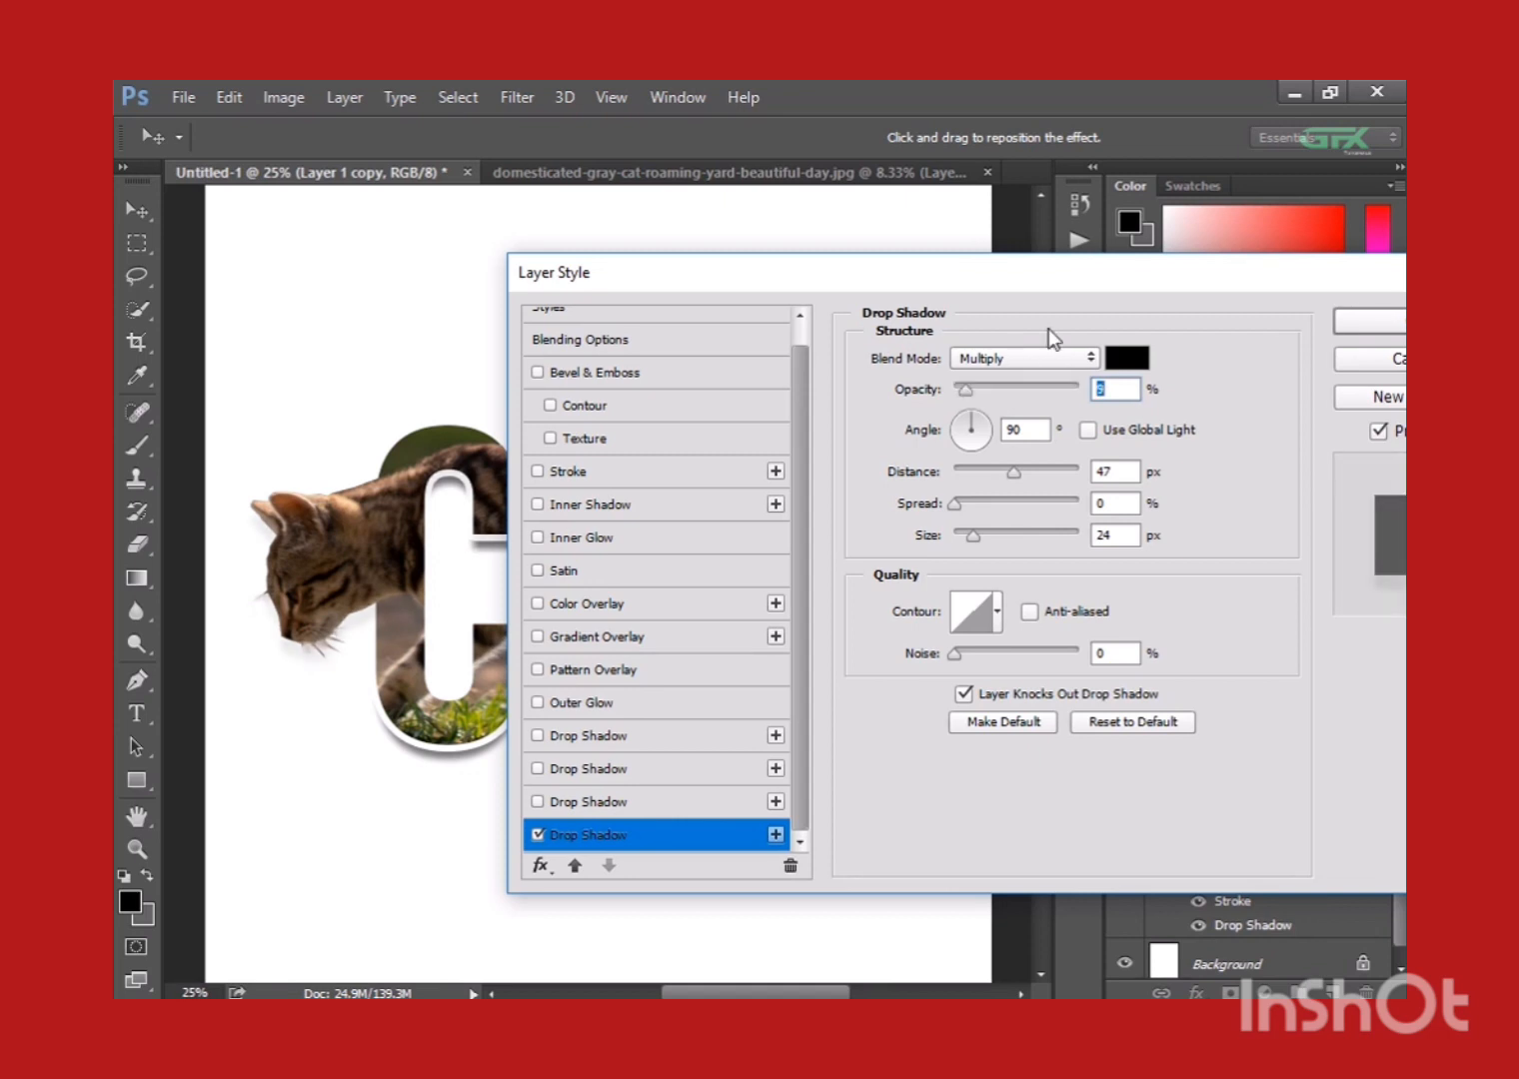
left_click_drag(1039, 288, 911, 298)
left_click(1277, 328)
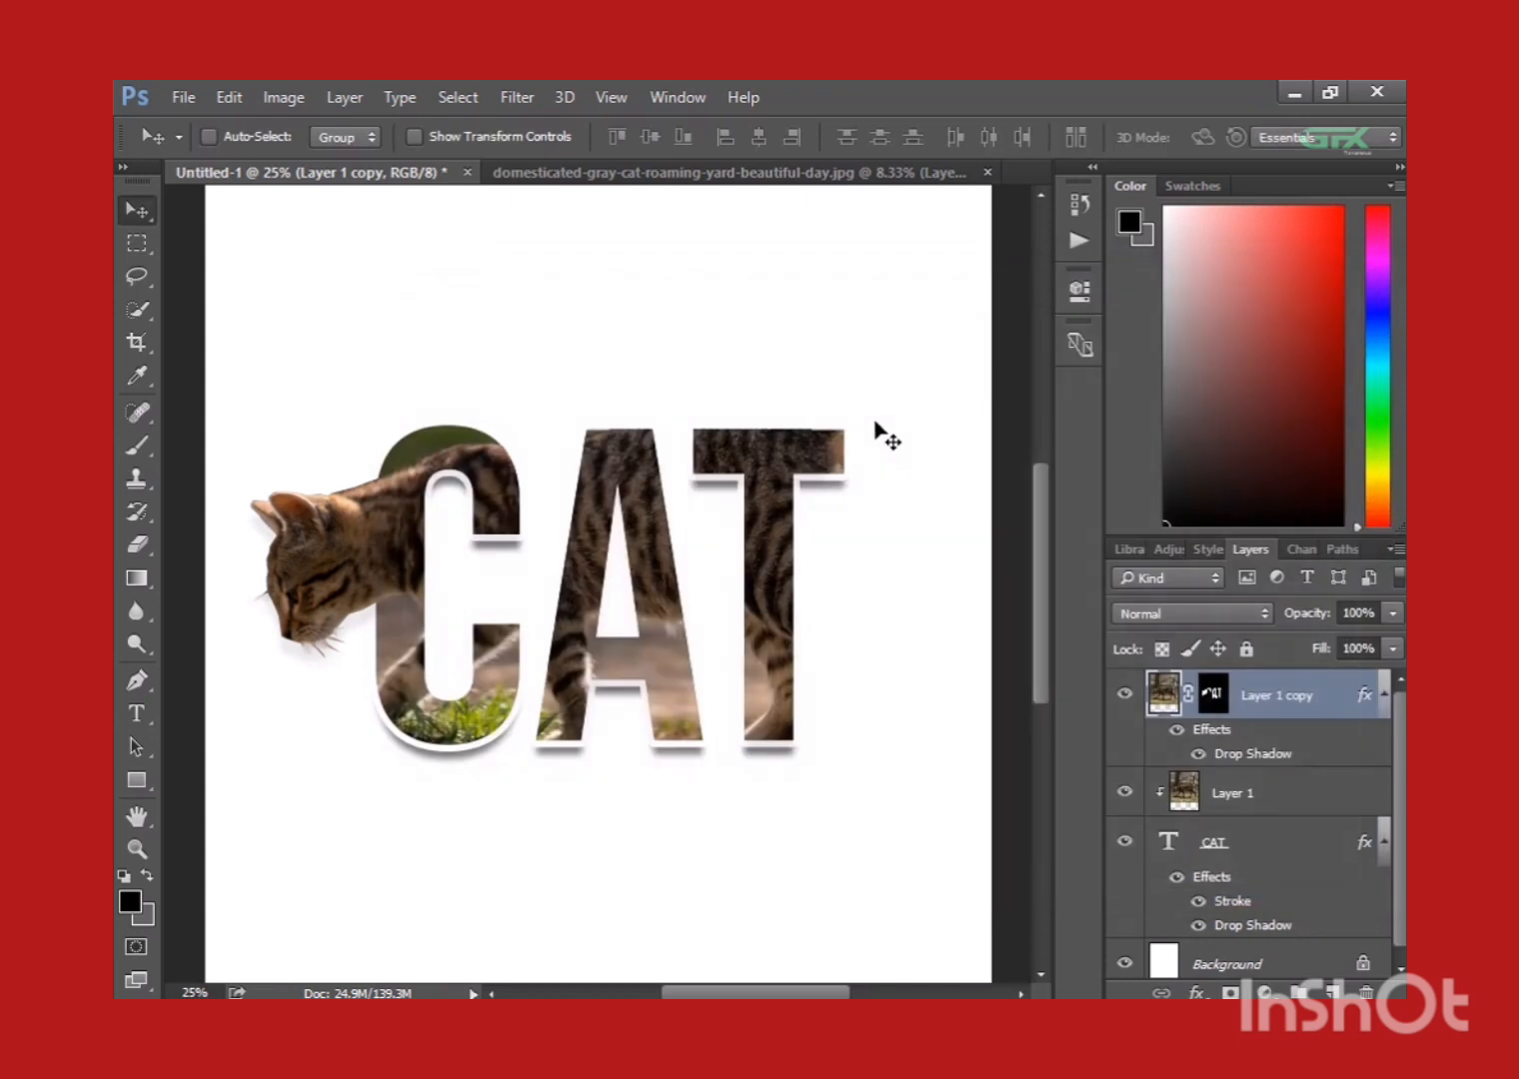
key("ctrl+minus")
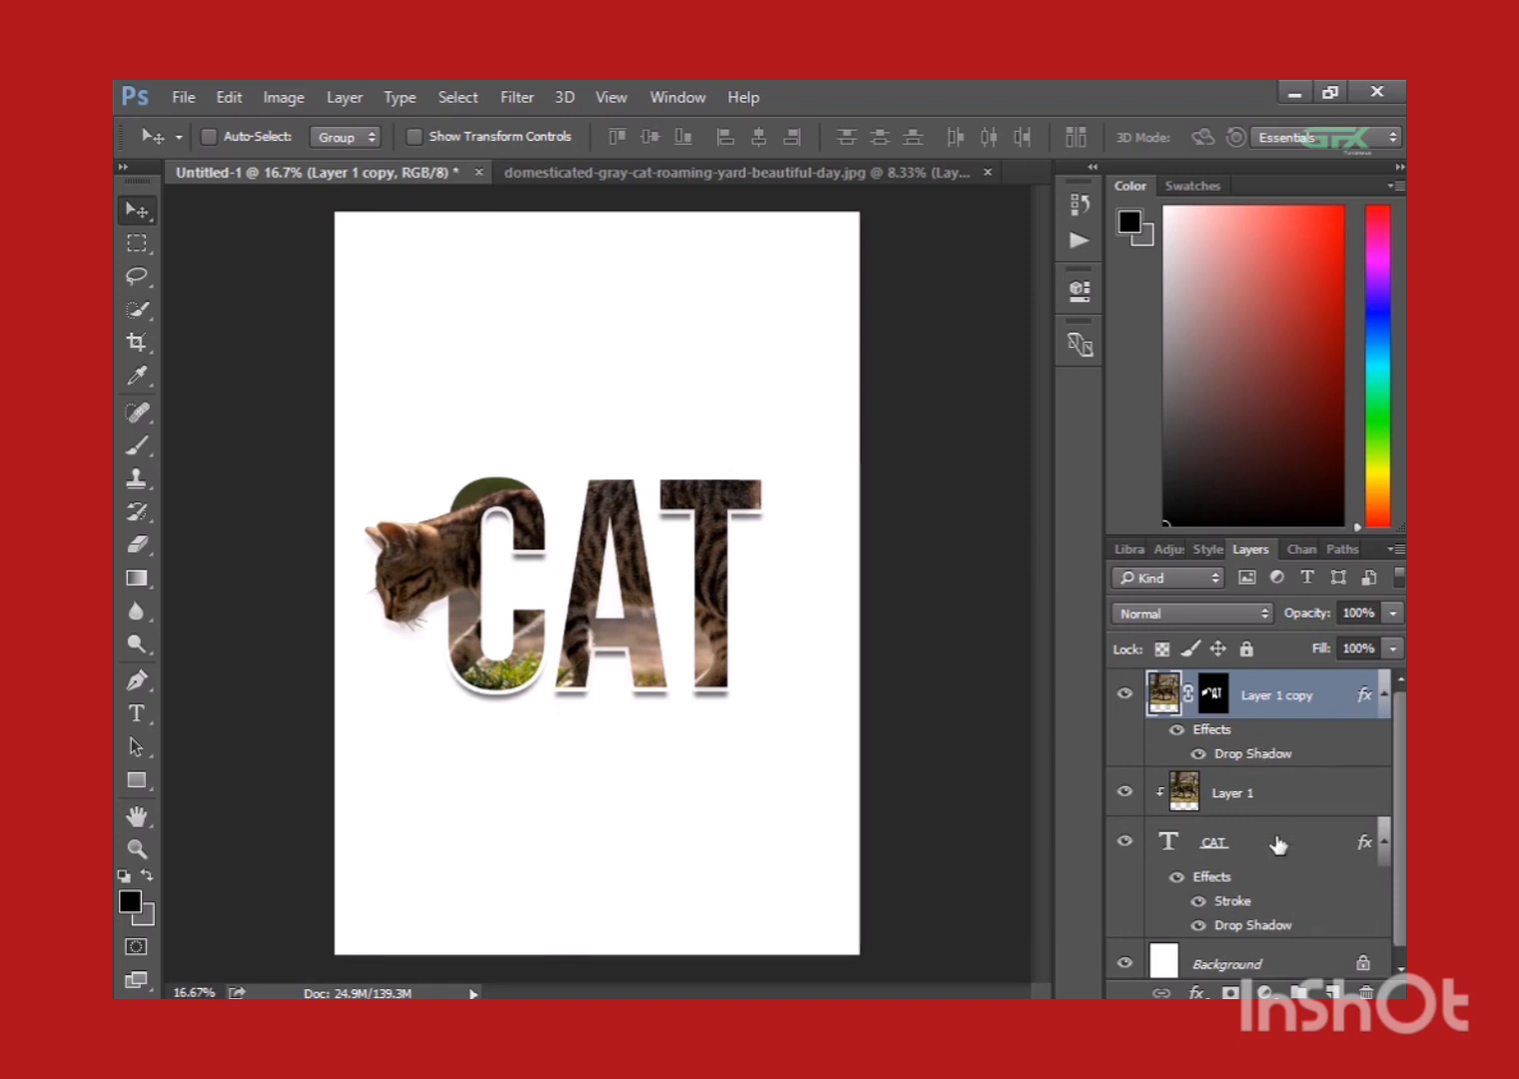
scroll(1277, 846, "down", 1)
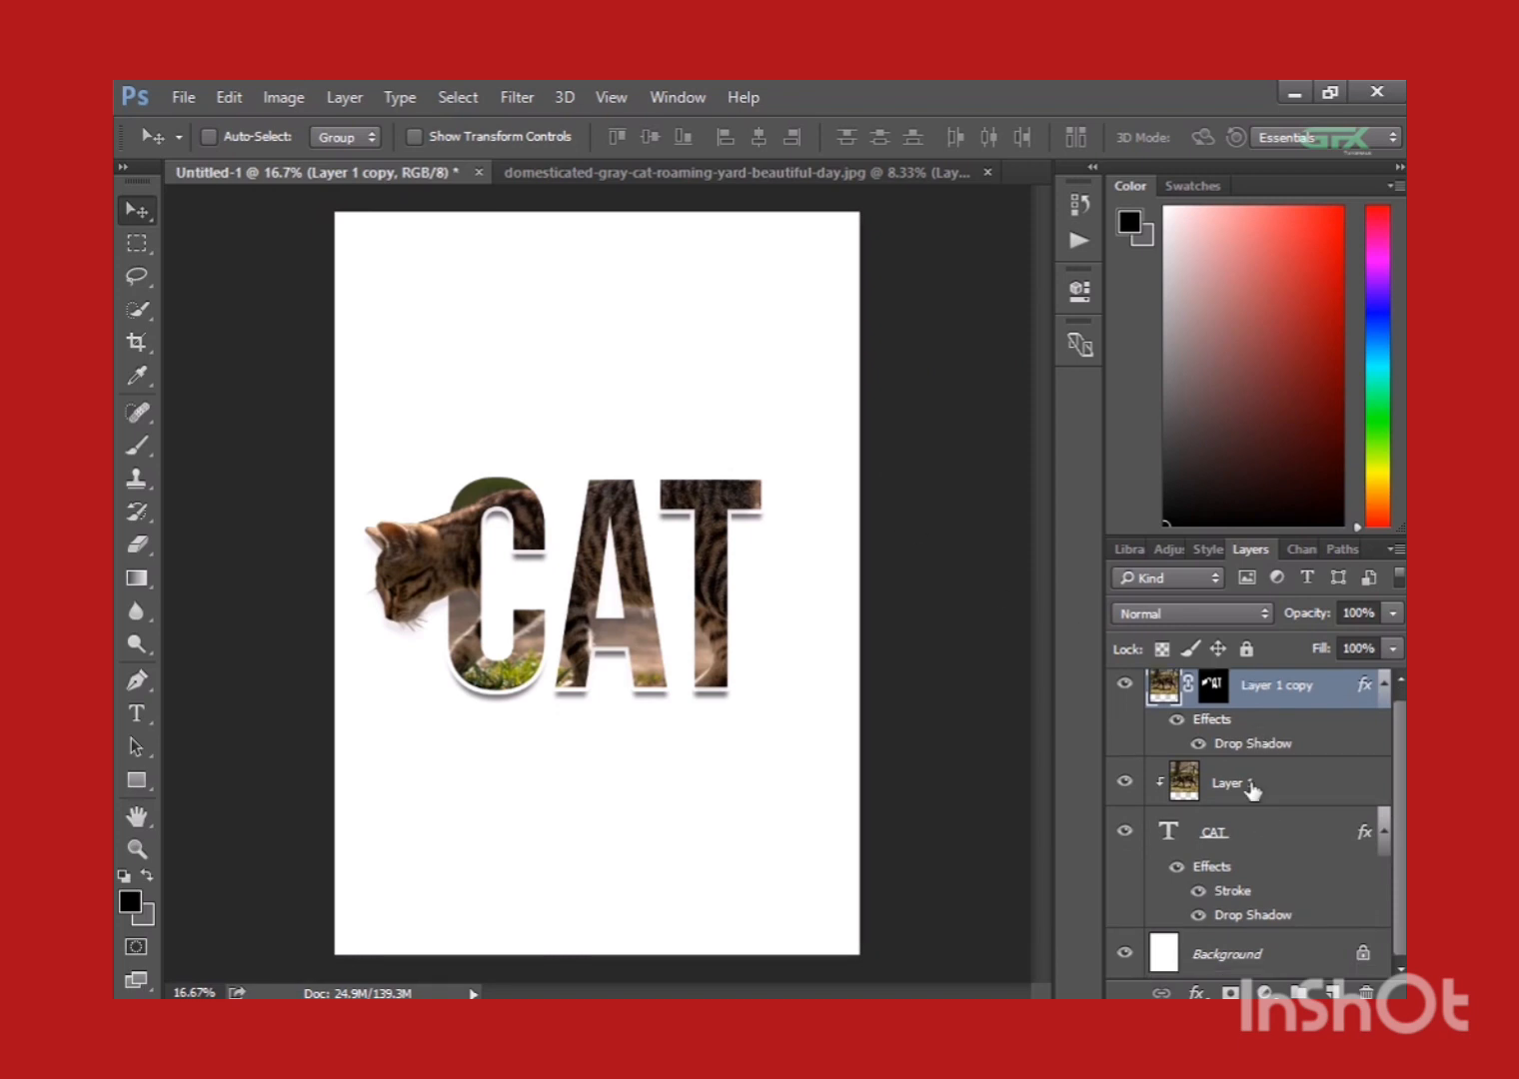
key("ctrl+equal")
key("ctrl+equal")
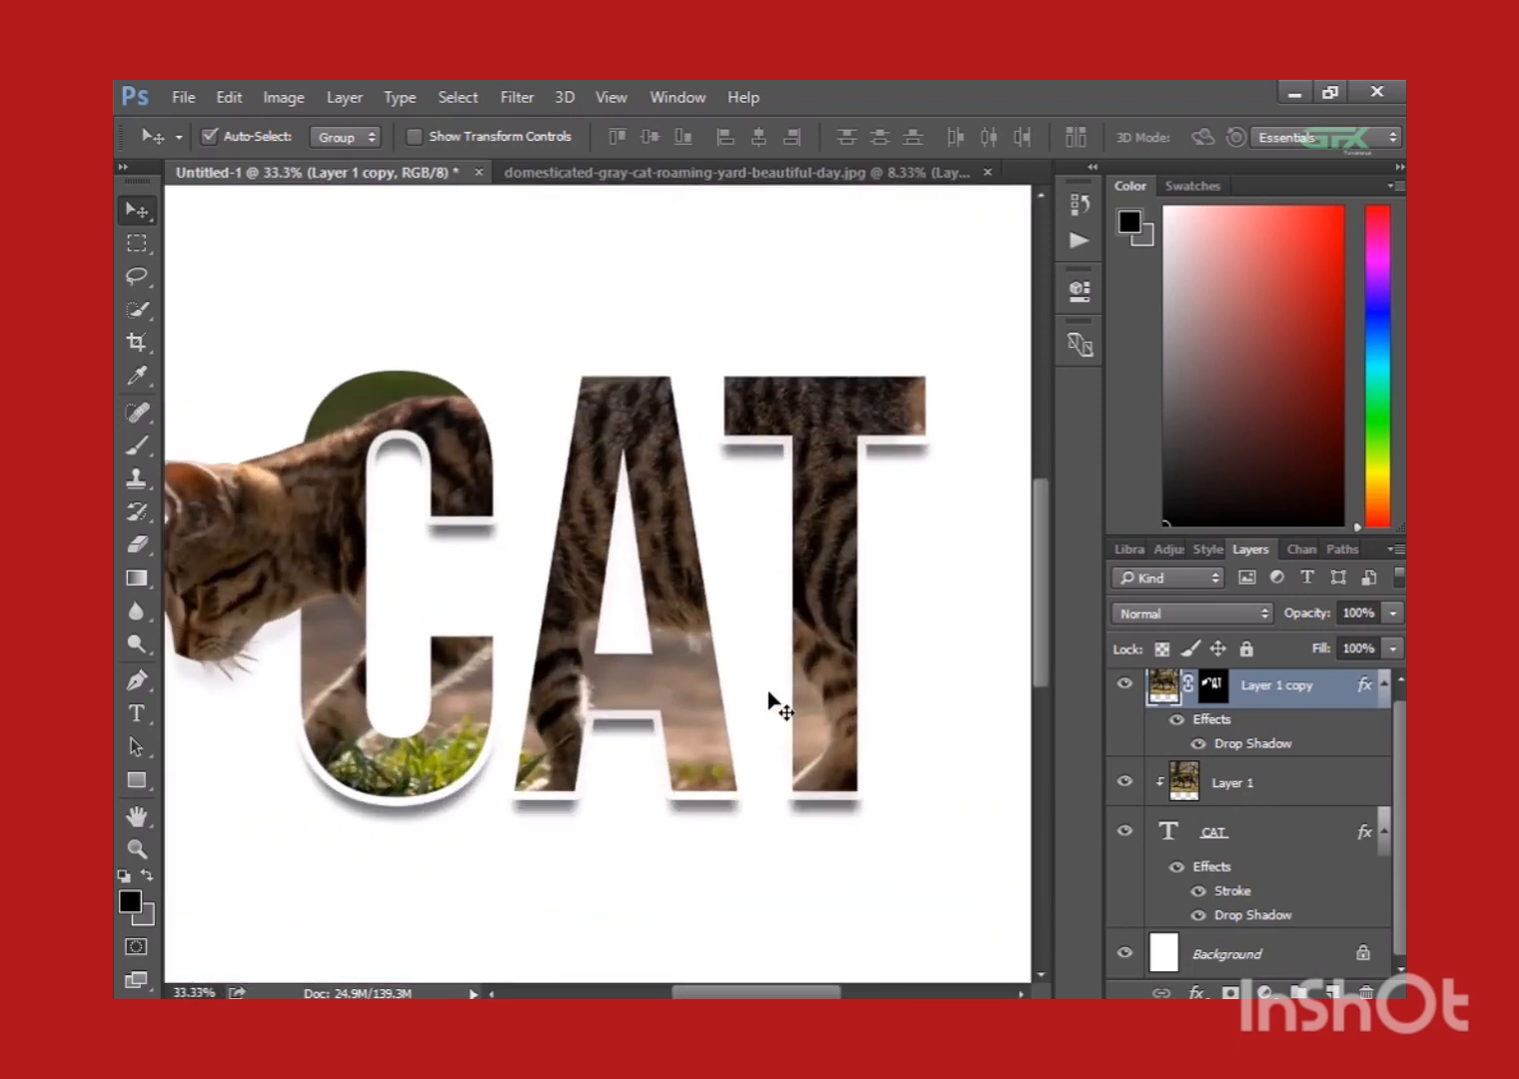
key("ctrl+minus")
key("ctrl+minus")
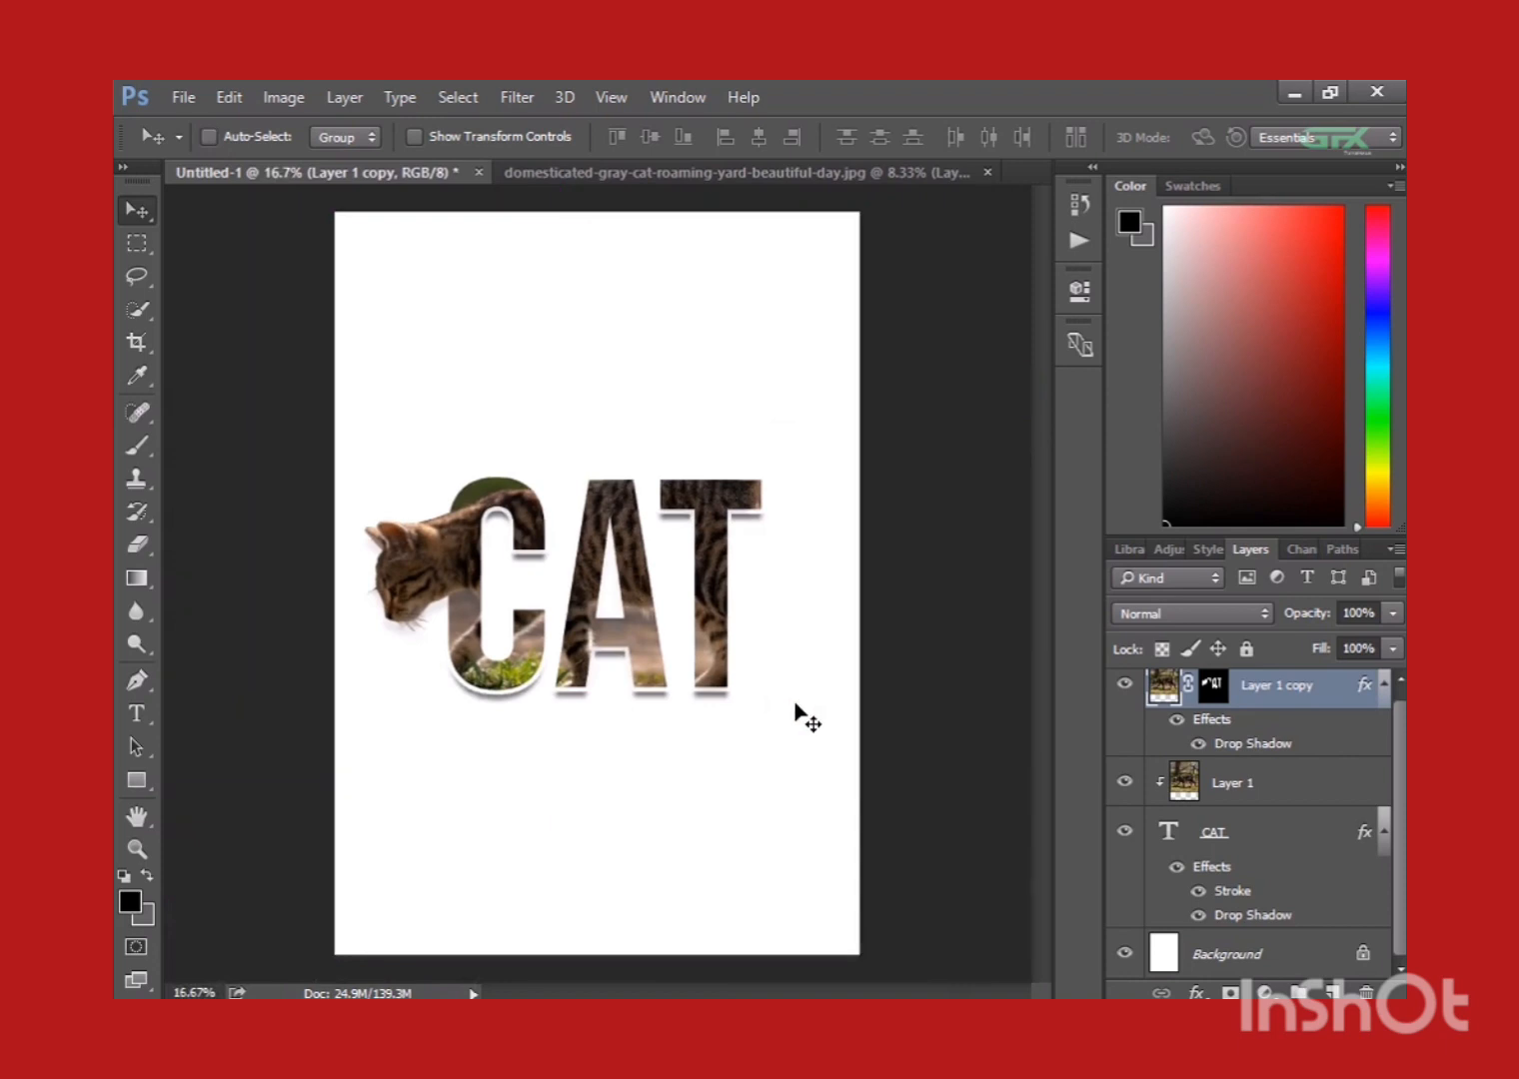
Add a Solid Color fill layer directly above the Background layer.
left_click(1245, 945)
left_click(1265, 993)
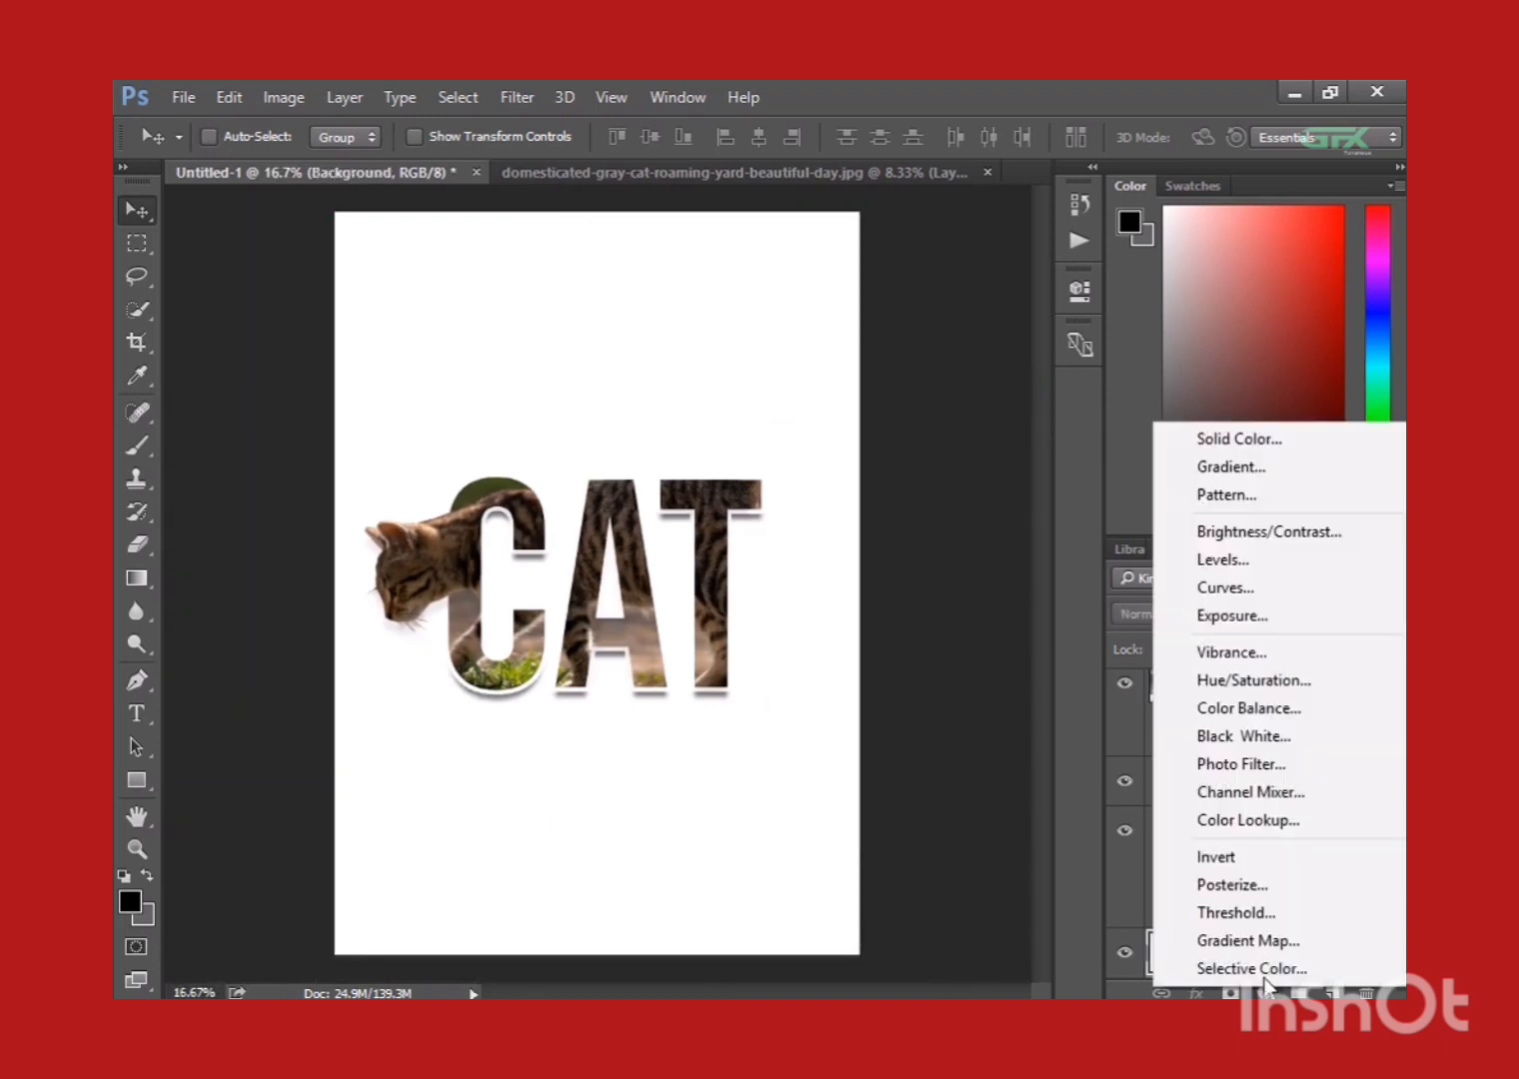
left_click(1211, 438)
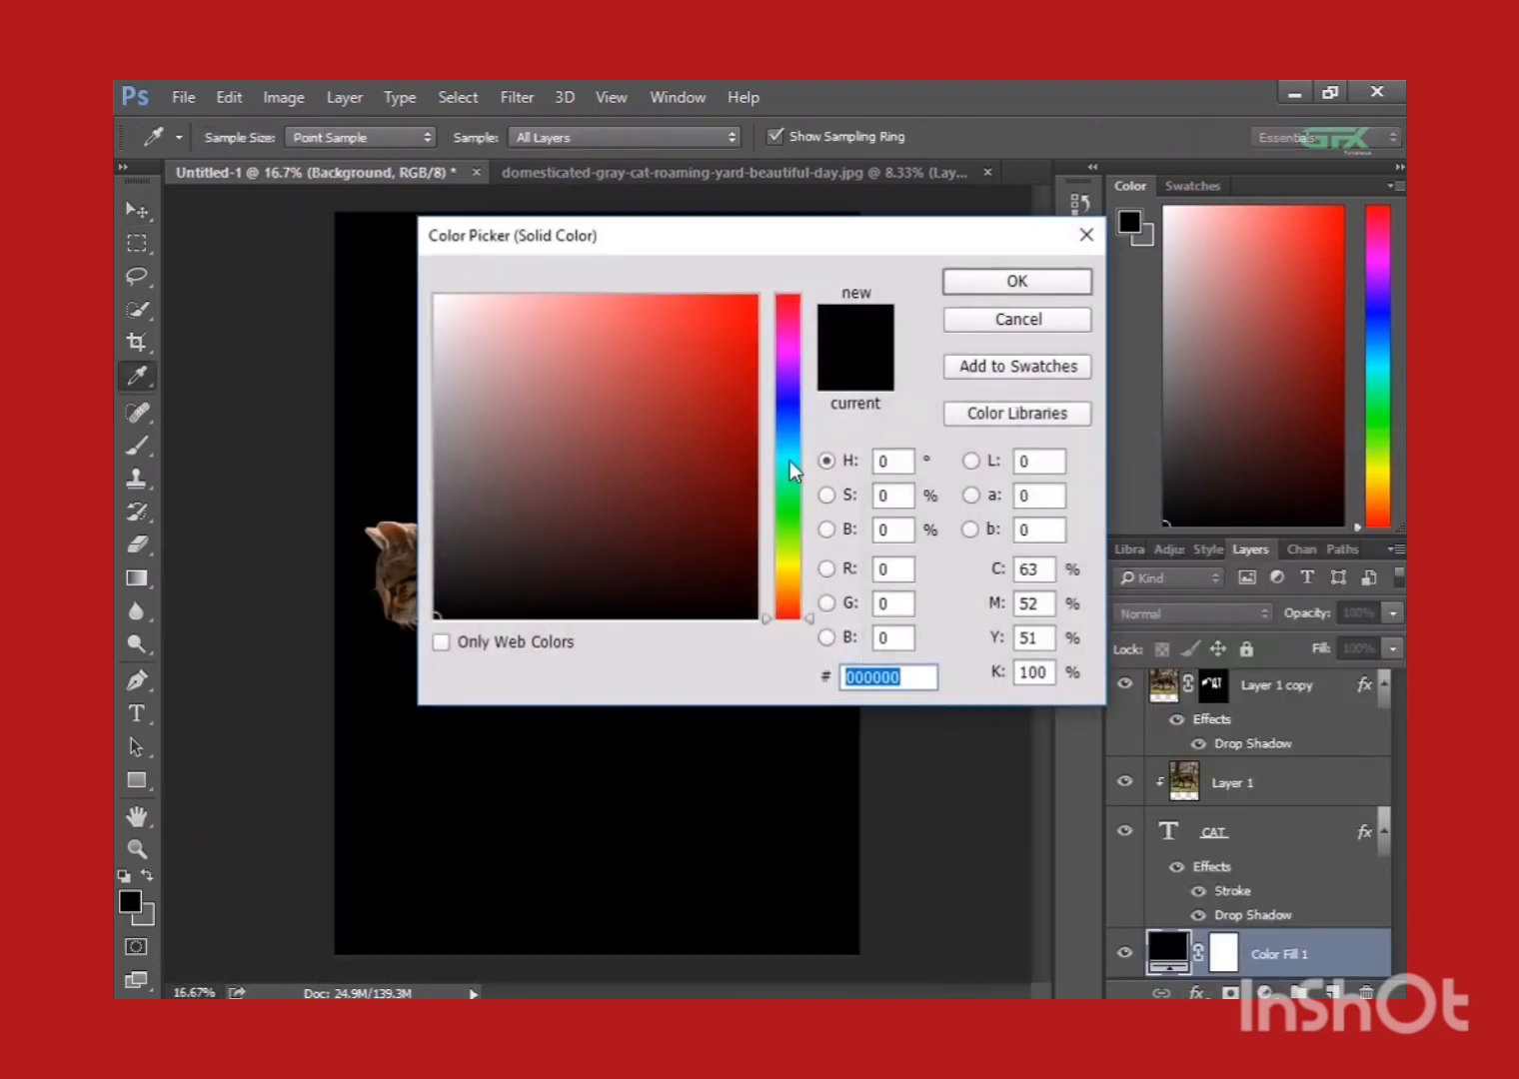
Sample the brown #7e664e from the cat photo inside the letters as the fill layer's colour.
left_click_drag(745, 254, 994, 246)
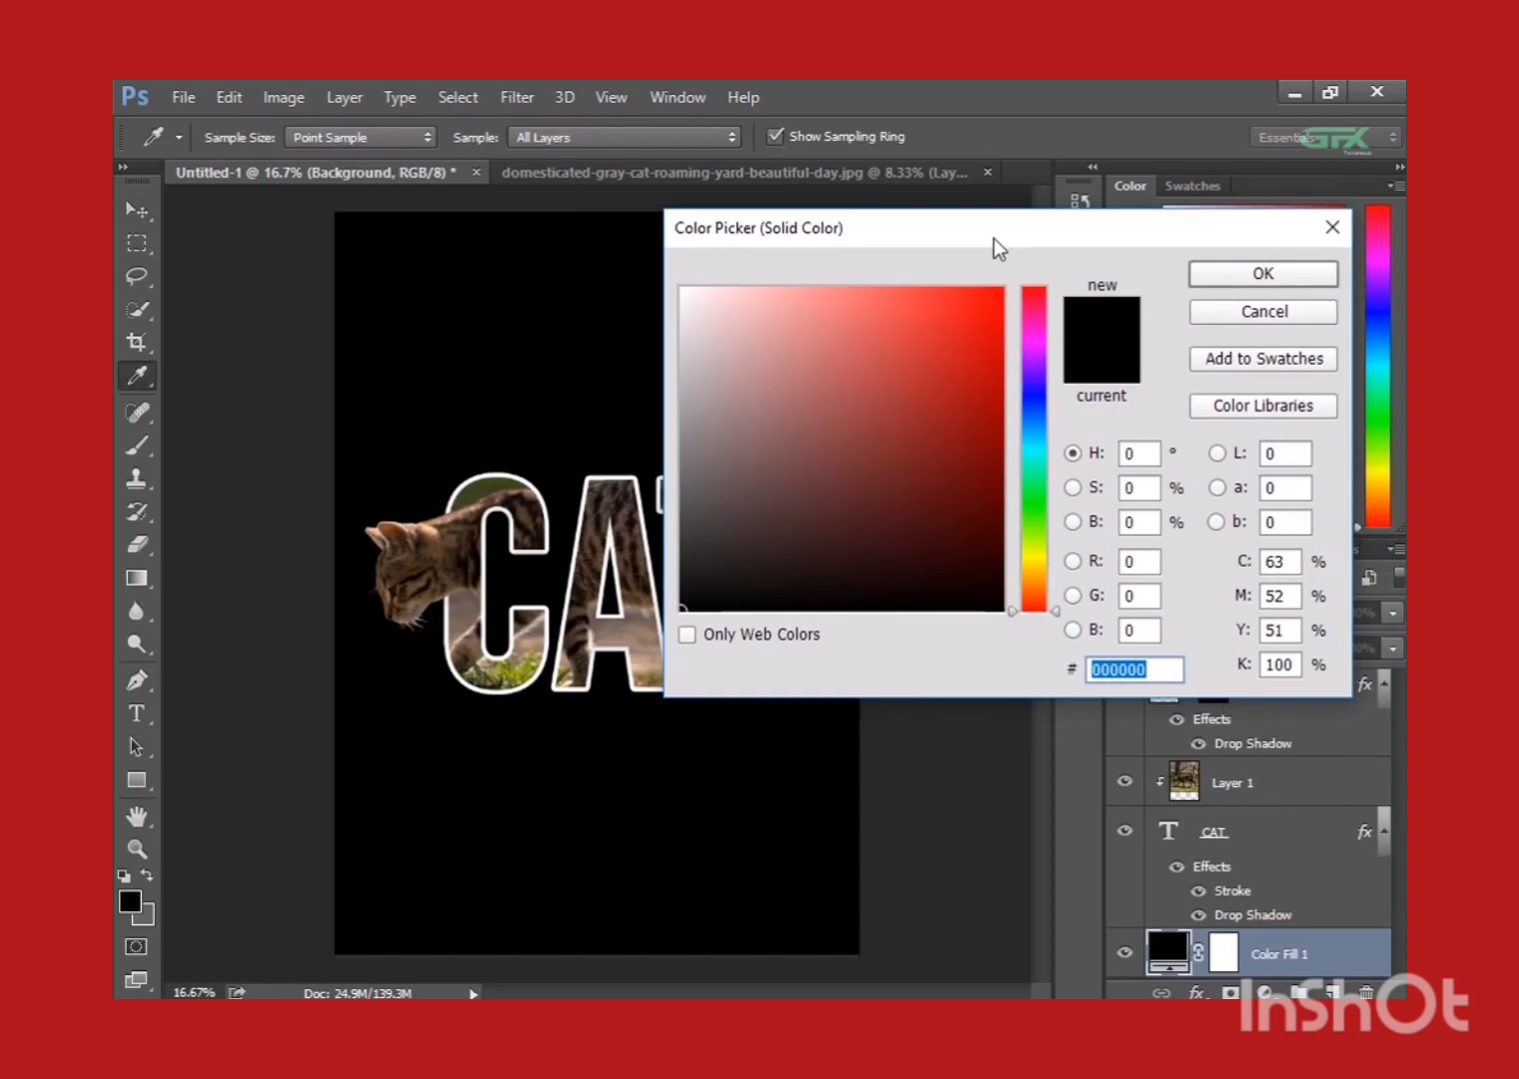
left_click(642, 598)
left_click(642, 597)
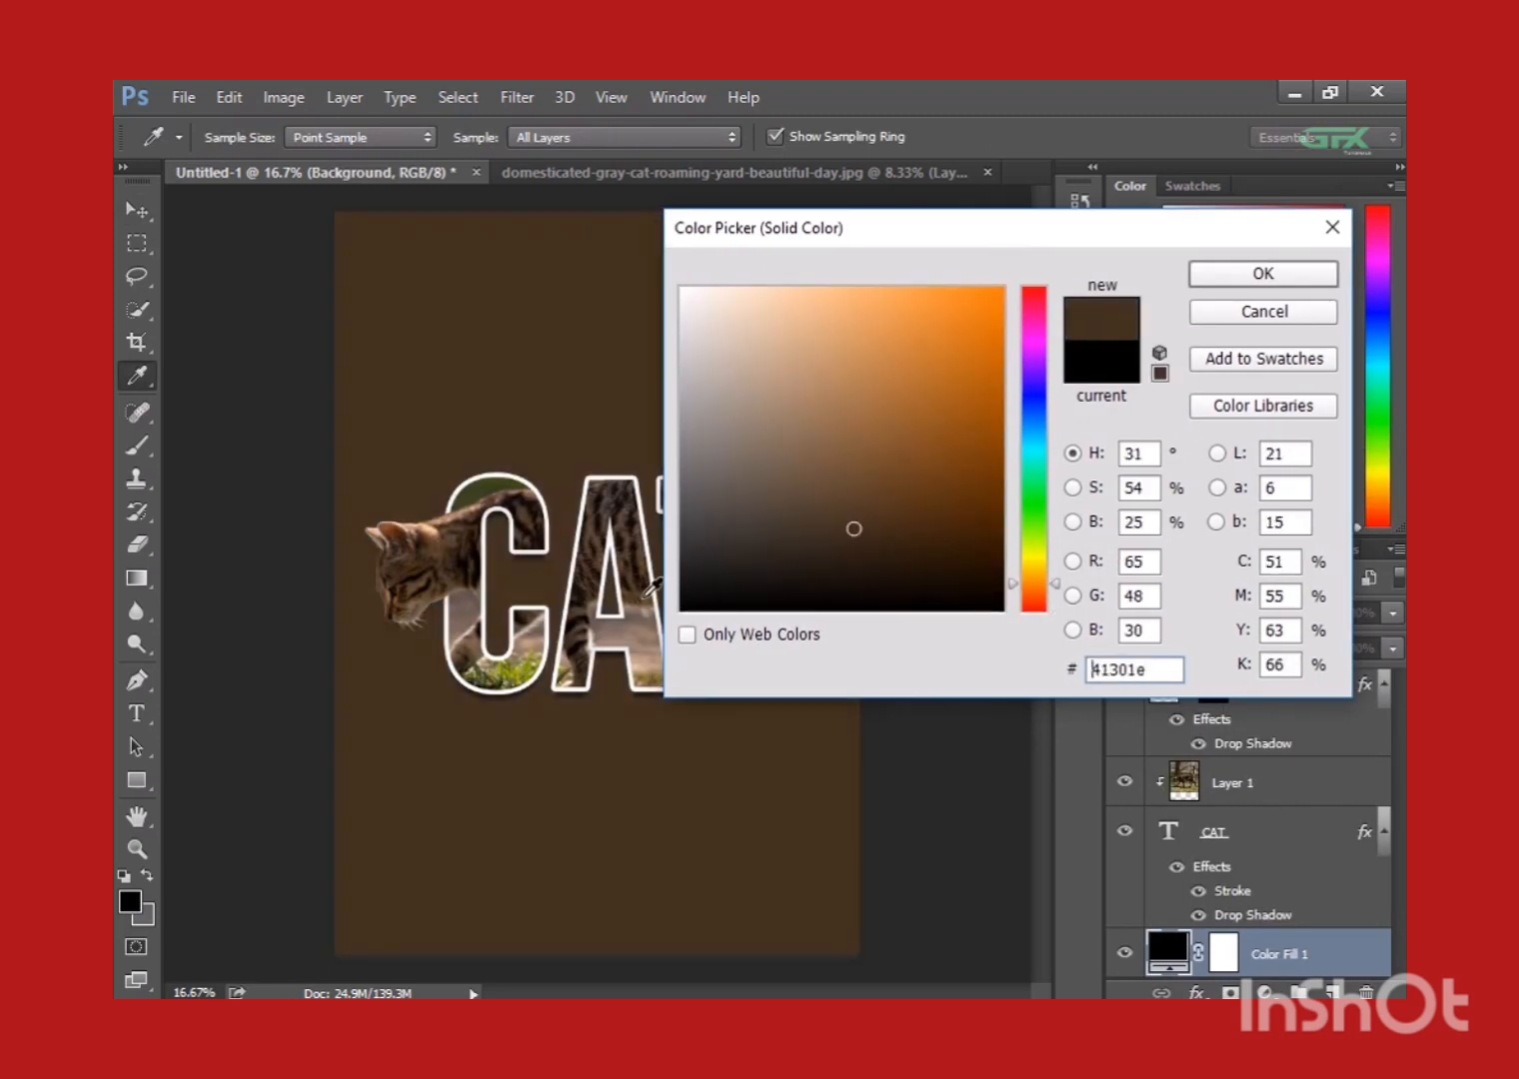
left_click(647, 597)
left_click(644, 598)
left_click(646, 600)
left_click(647, 602)
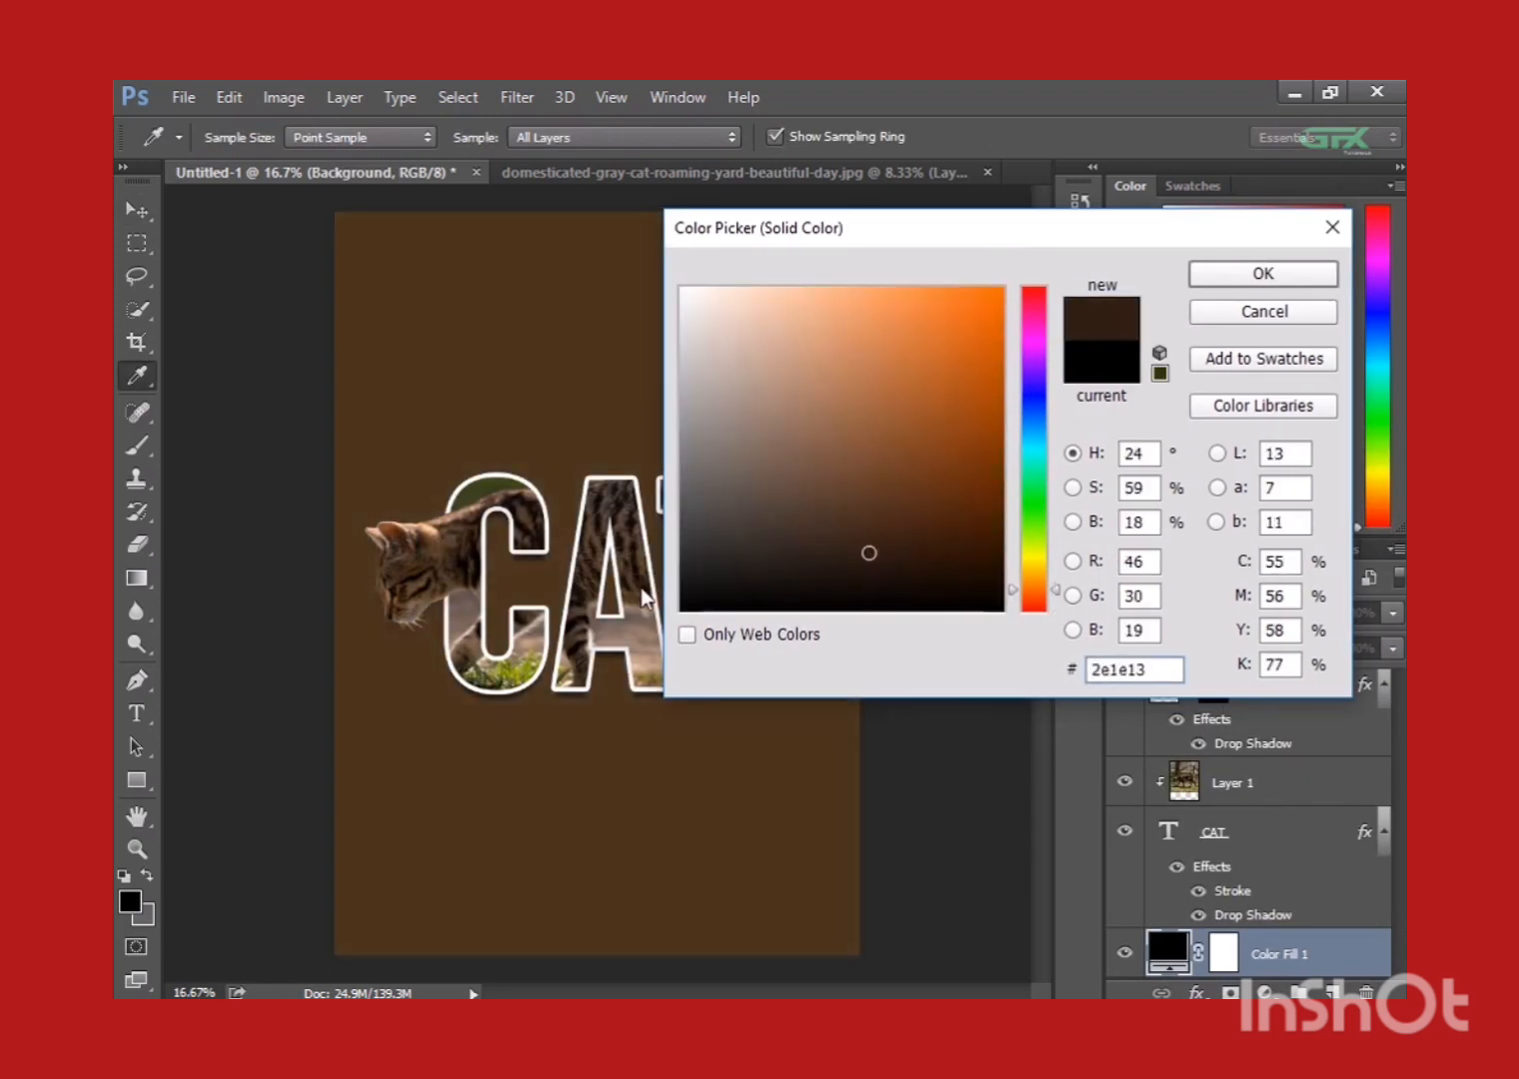
left_click(649, 598)
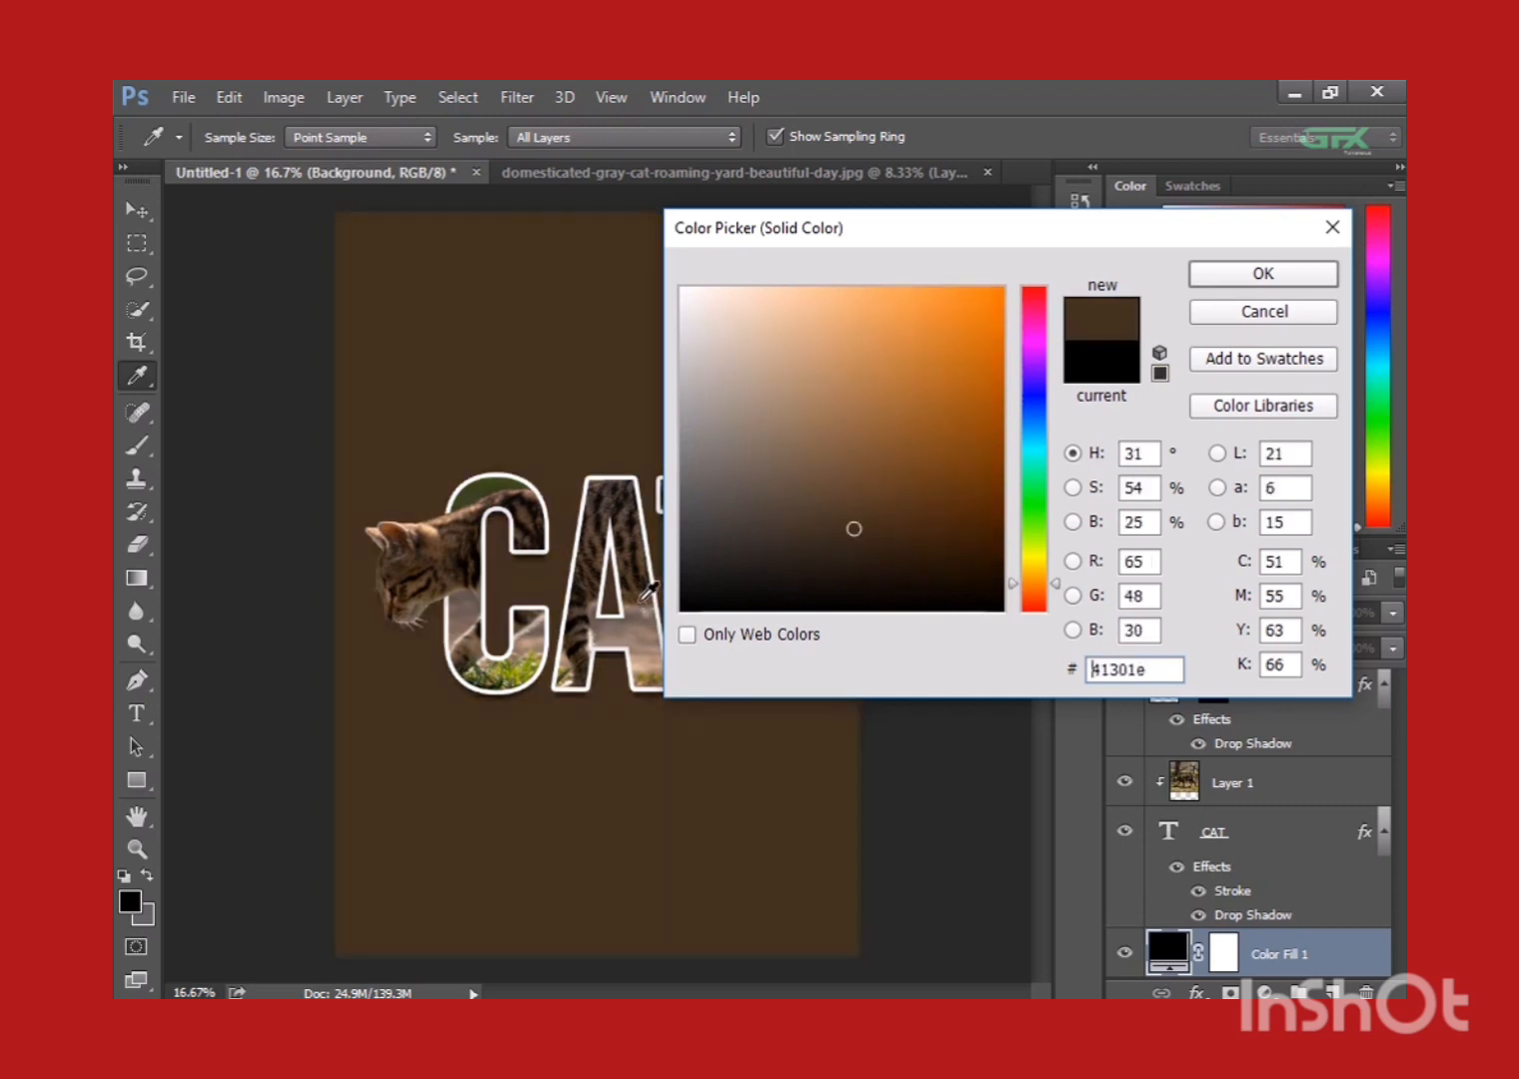
left_click(652, 598)
left_click(652, 598)
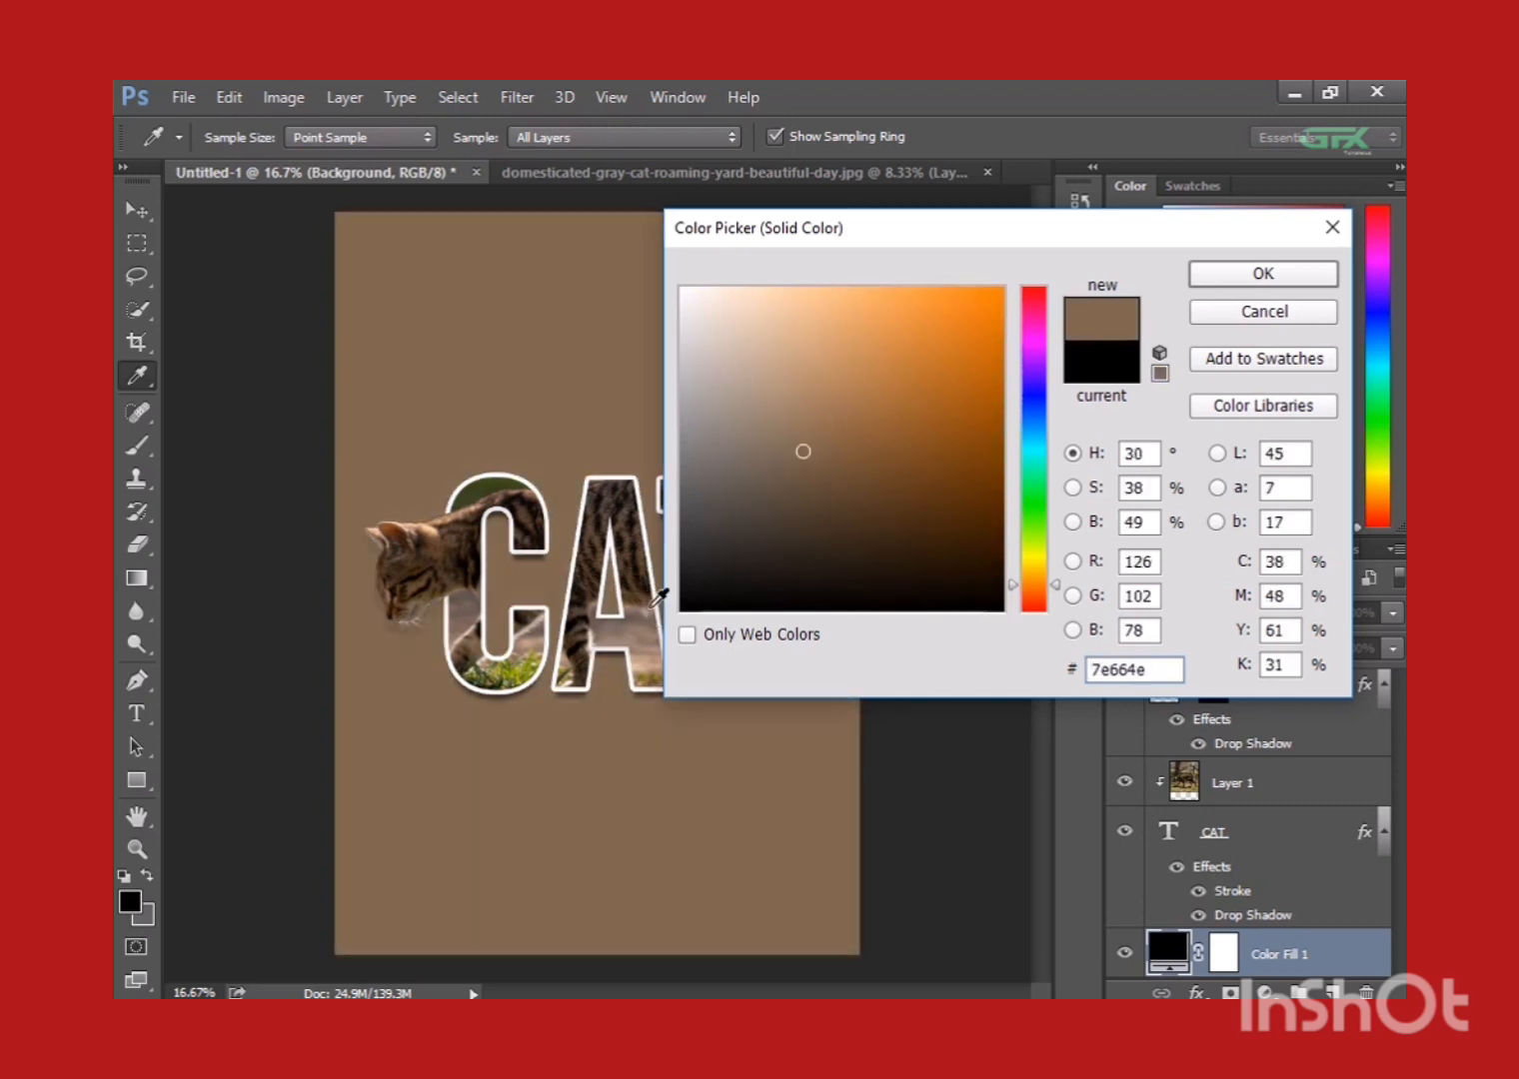
left_click(1254, 273)
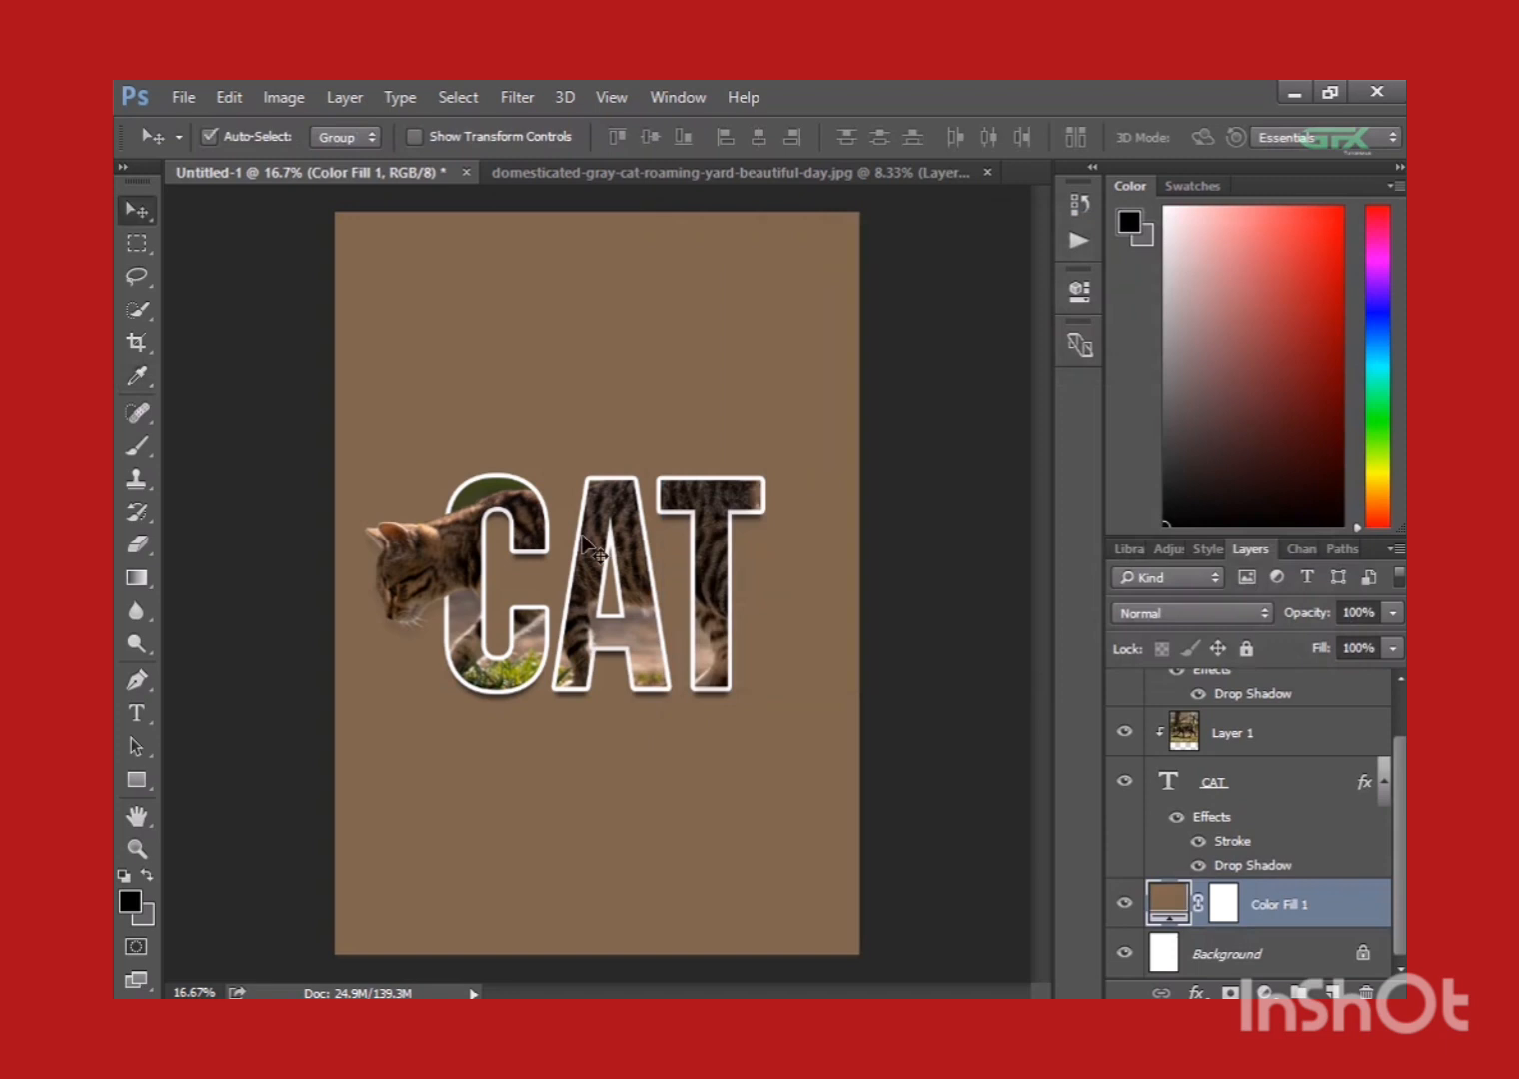
key("ctrl+plus")
key("ctrl+minus")
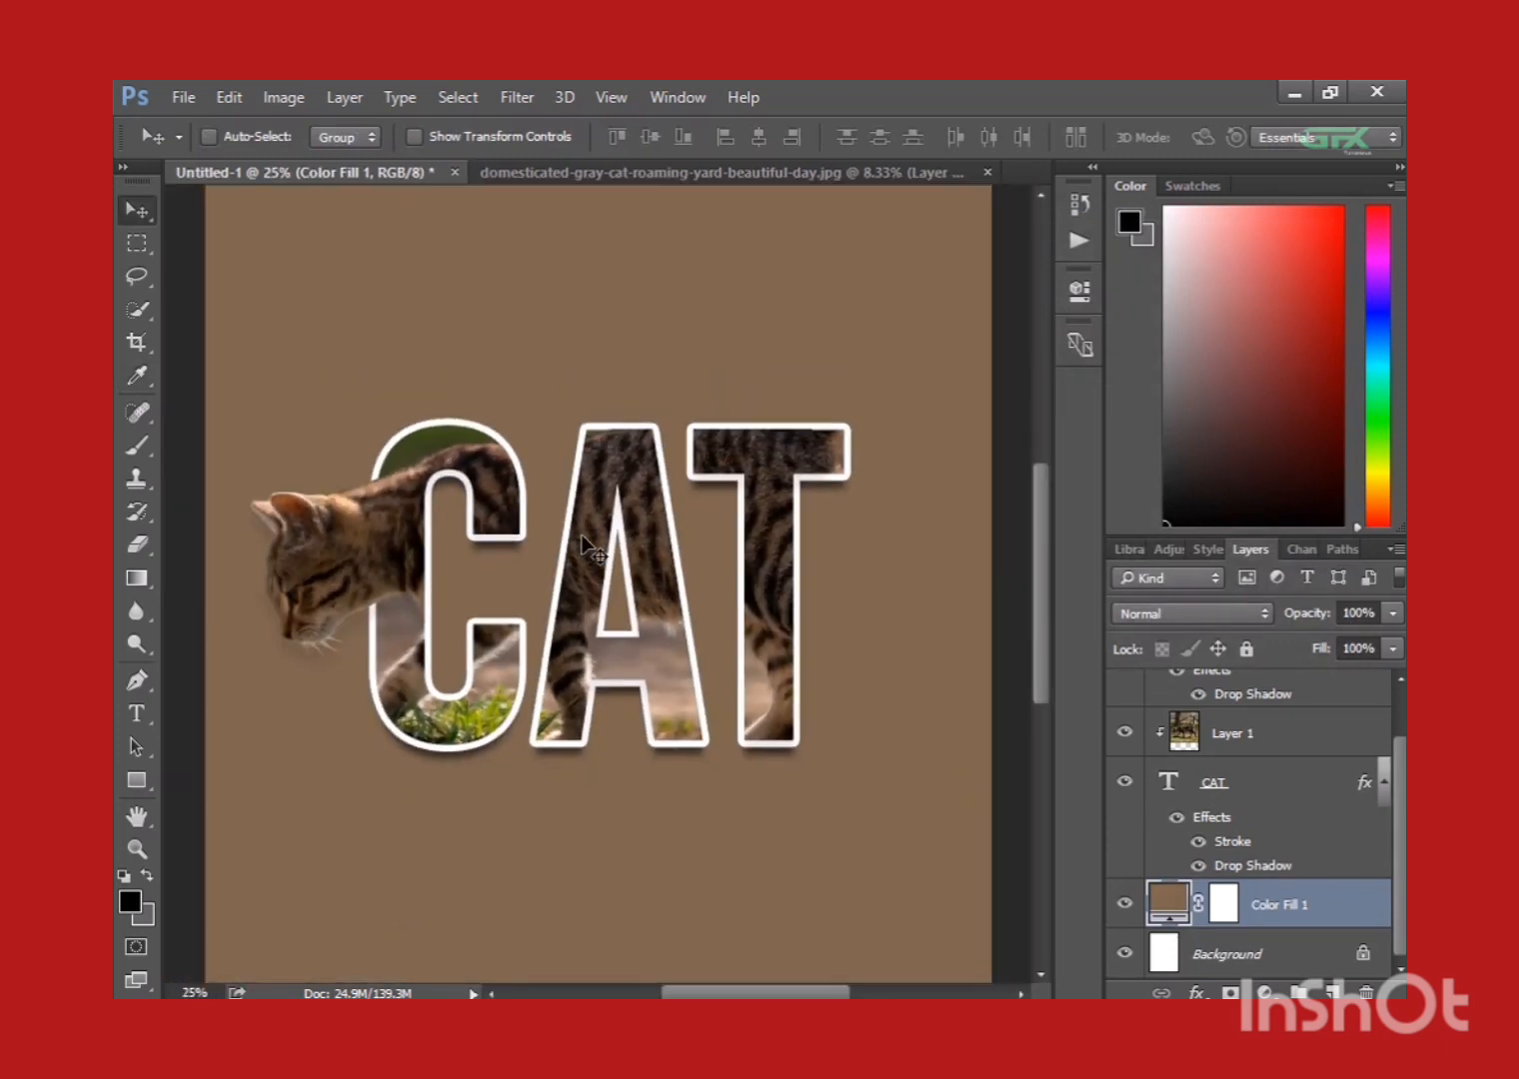
key("ctrl+minus")
key("ctrl")
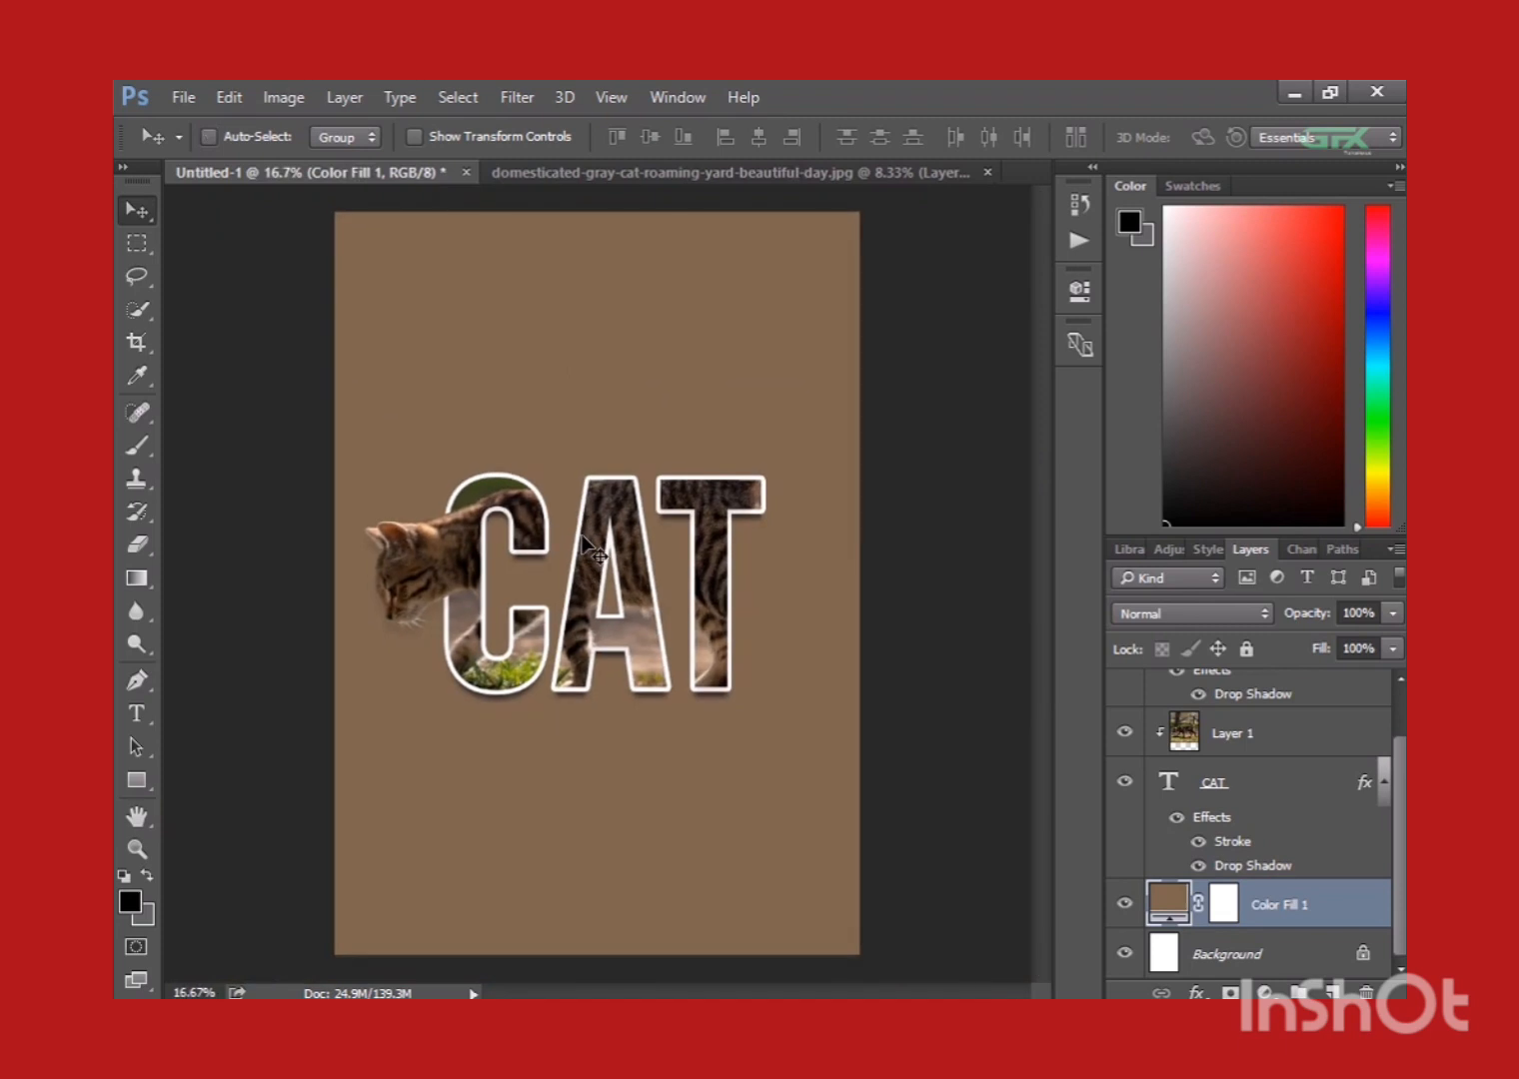
Select all layers from Layer 1 copy down to Background and merge them into a single layer.
scroll(1299, 785, "up", 1)
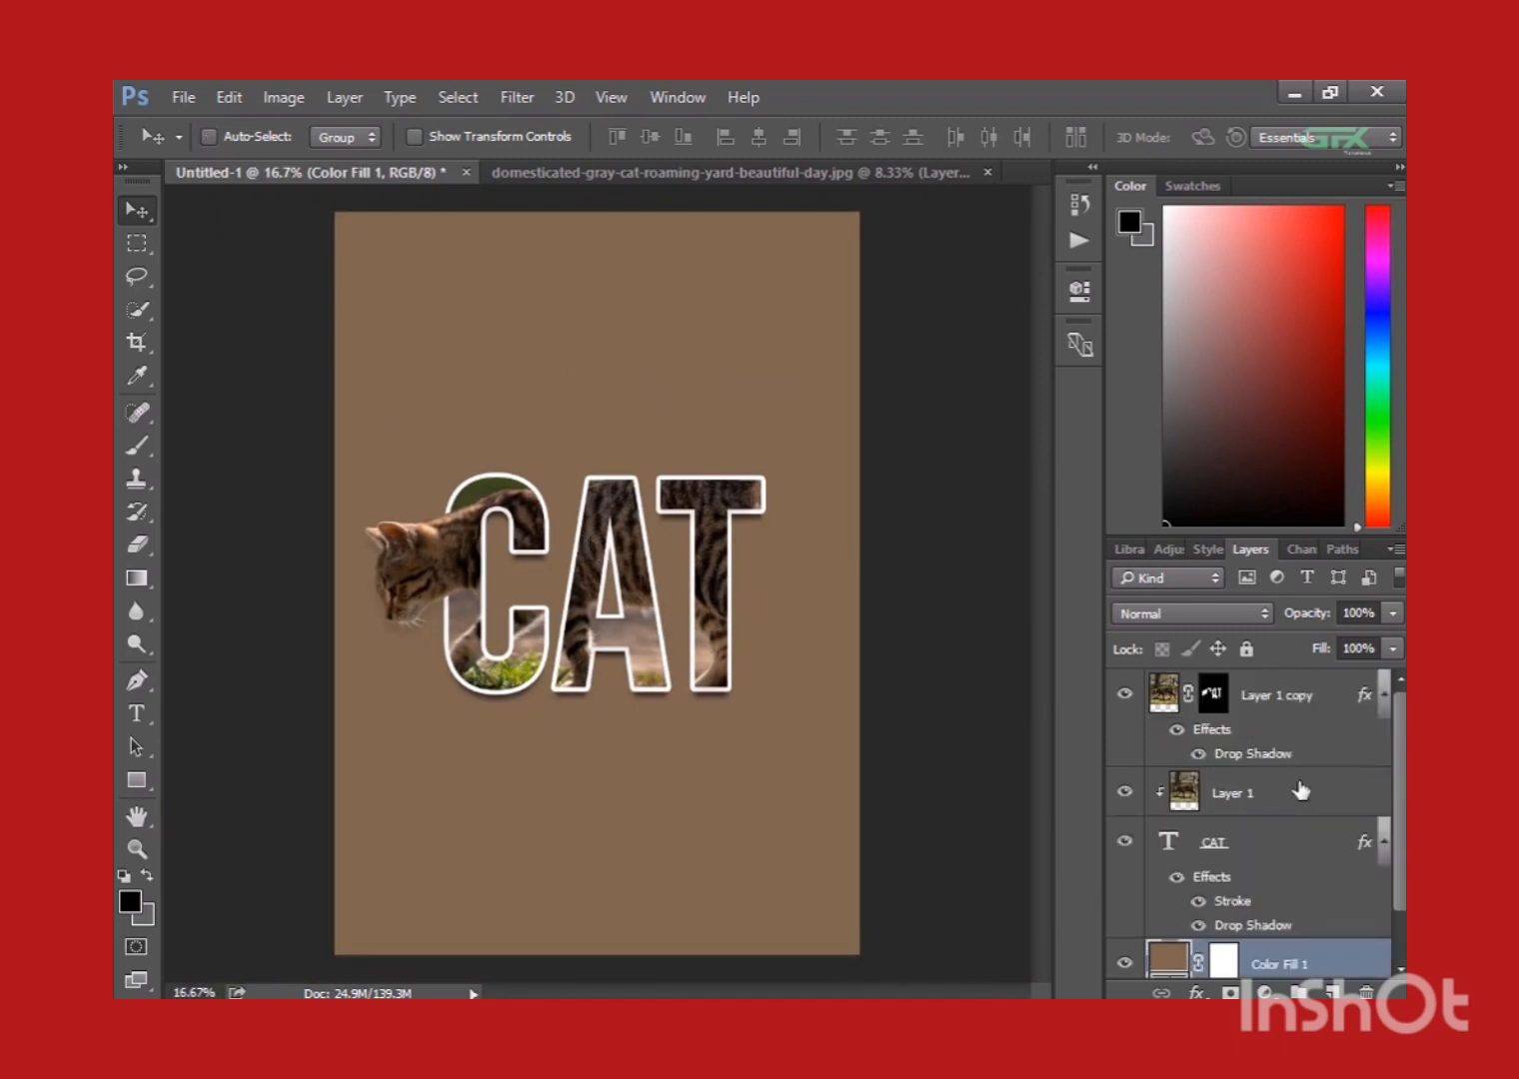
left_click(1294, 710)
left_click(1271, 797, "shift")
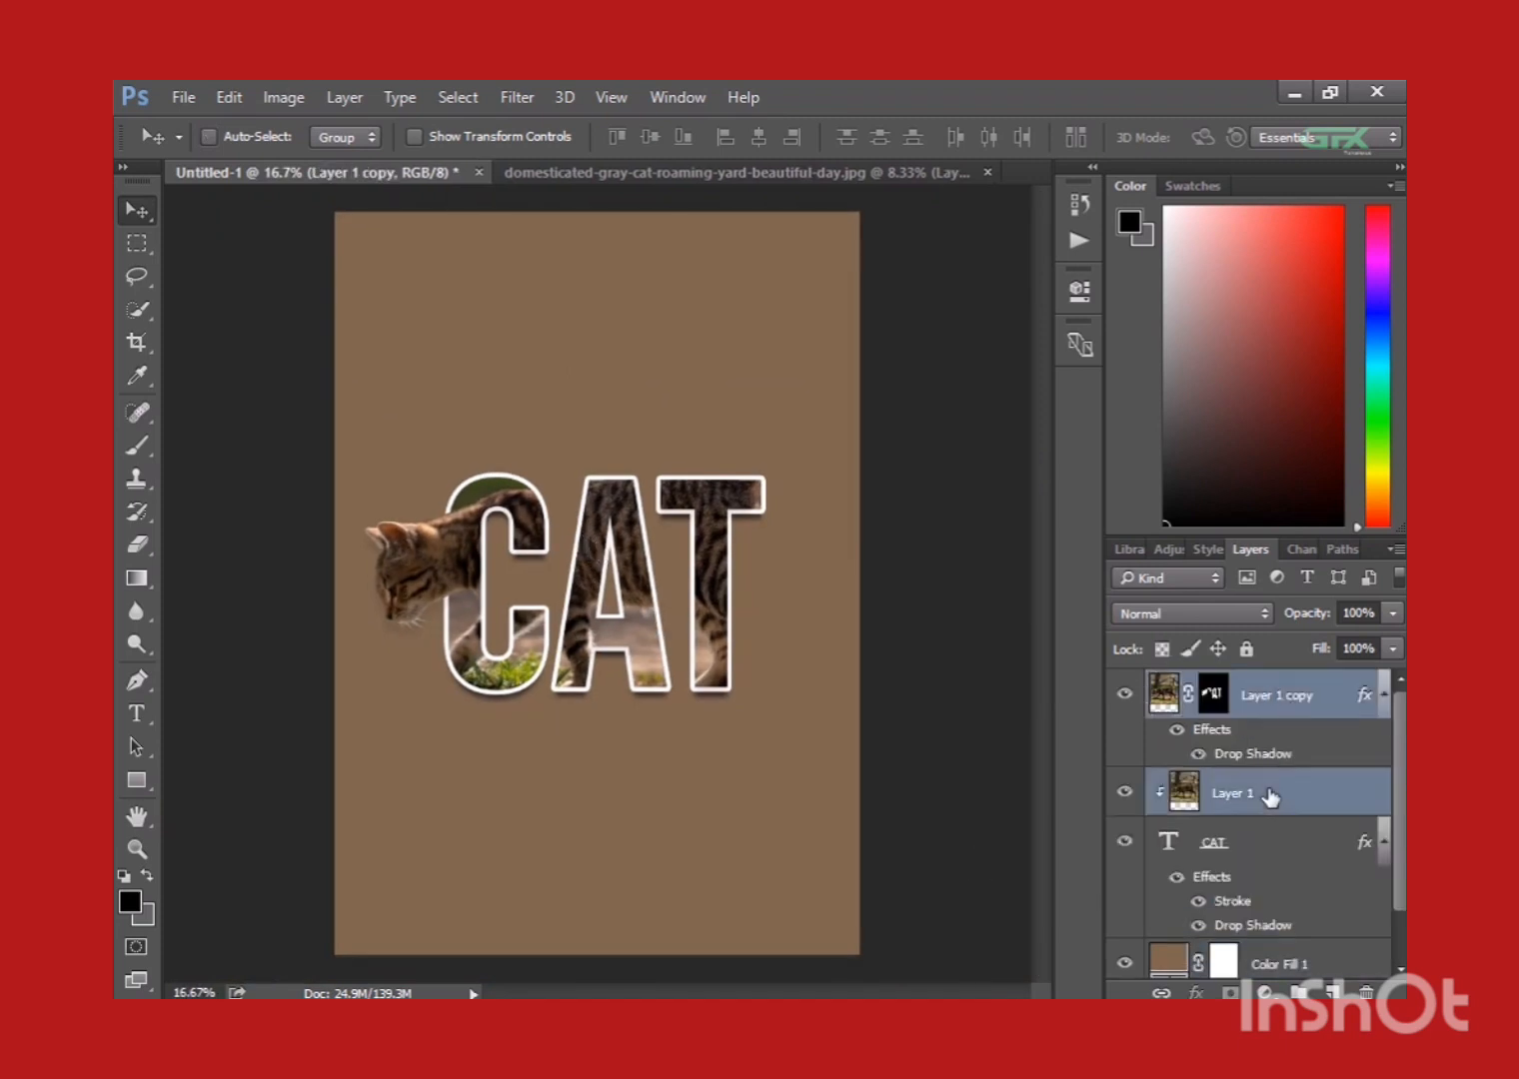
scroll(1270, 797, "down", 1)
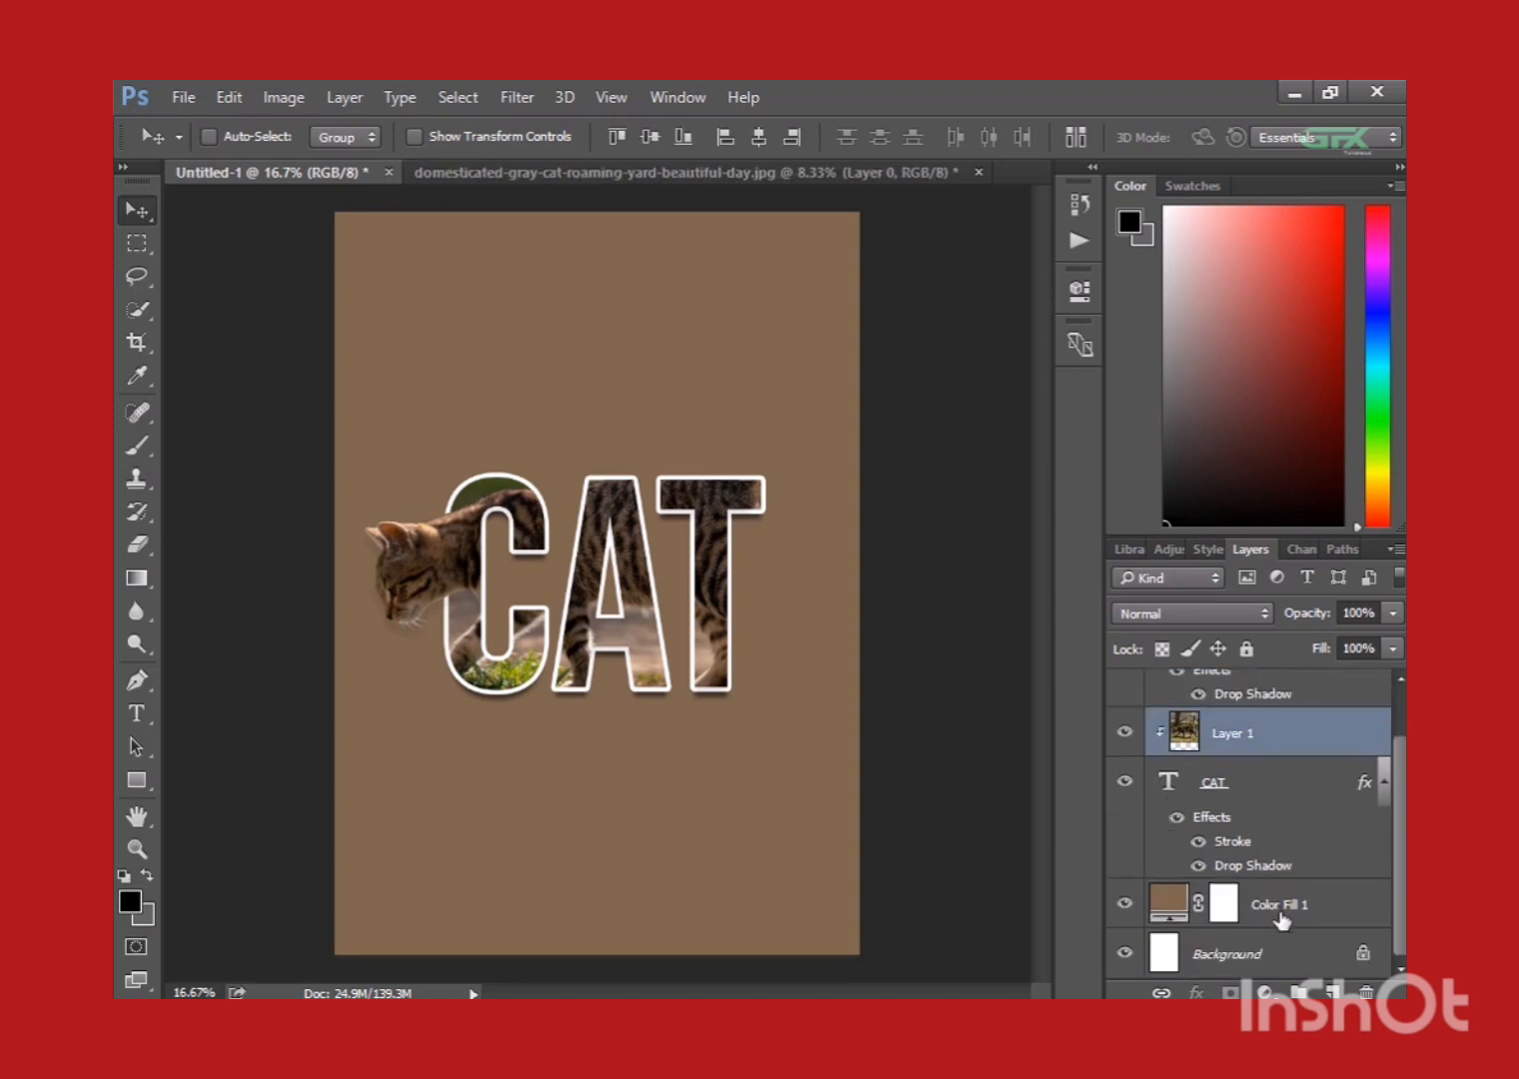
scroll(1282, 924, "up", 1)
left_click(1287, 720)
scroll(1285, 723, "down", 1)
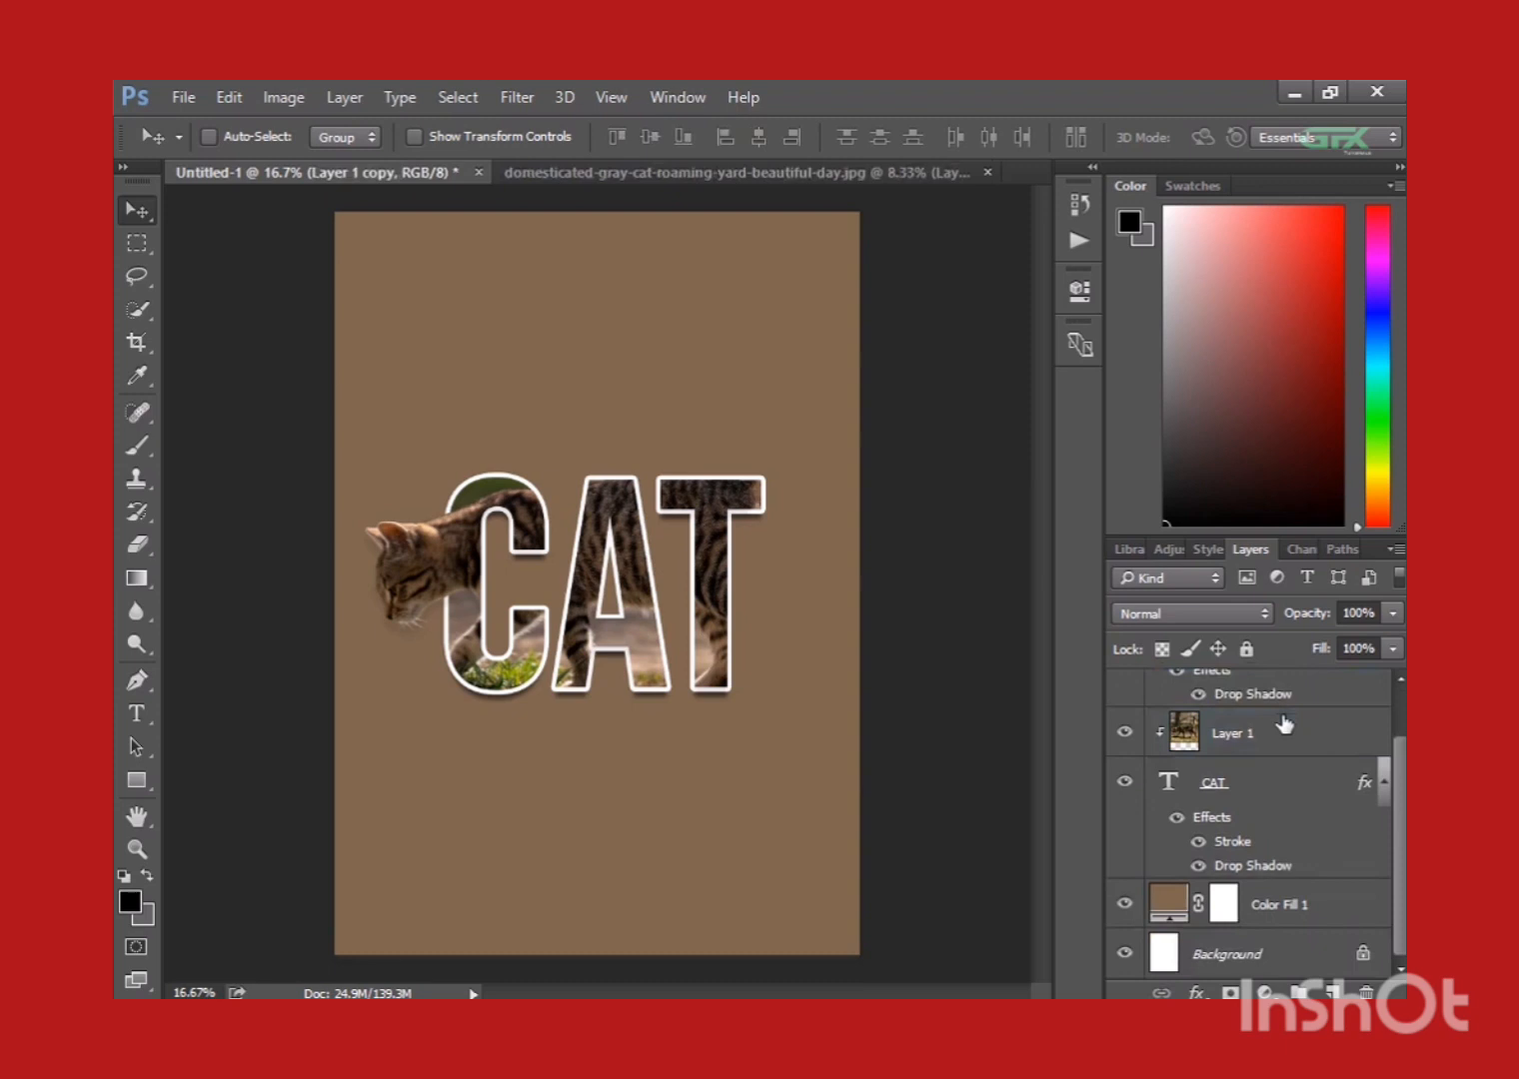
left_click(1267, 950, "shift")
right_click(1269, 952)
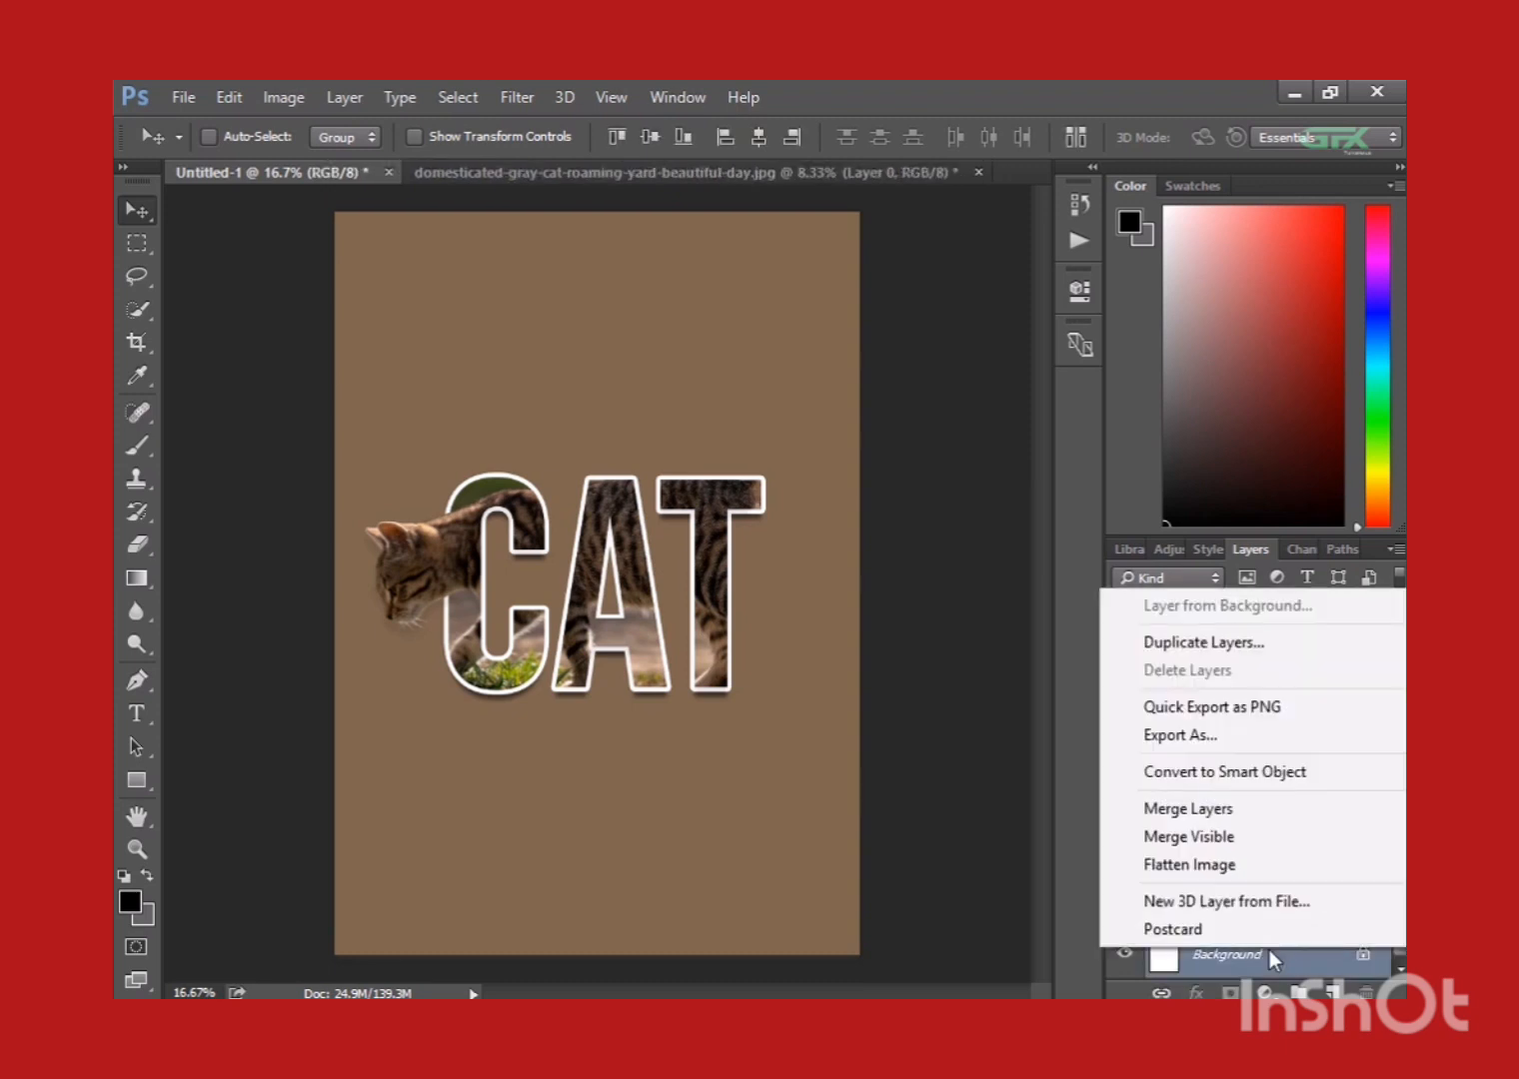
left_click(1213, 811)
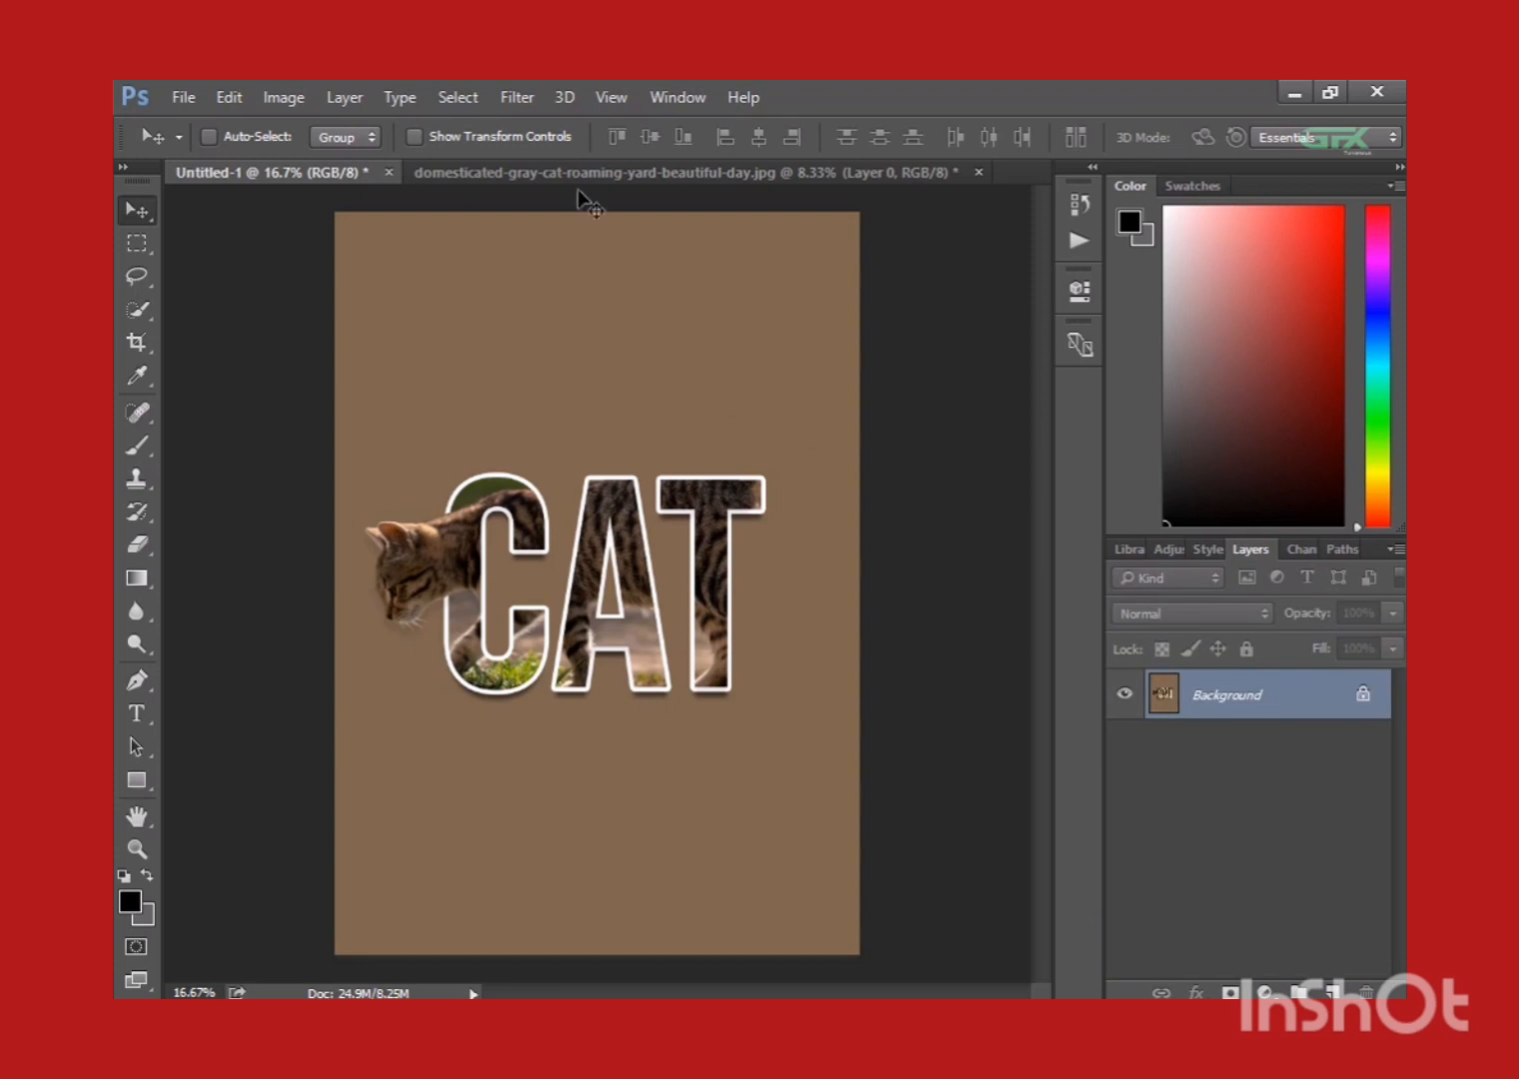
Start the Camera Raw Filter with Exposure +0.20, Contrast -13, Highlights +3, Shadows +8, Whites +25, Blacks +11 and Clarity +36.
left_click(518, 96)
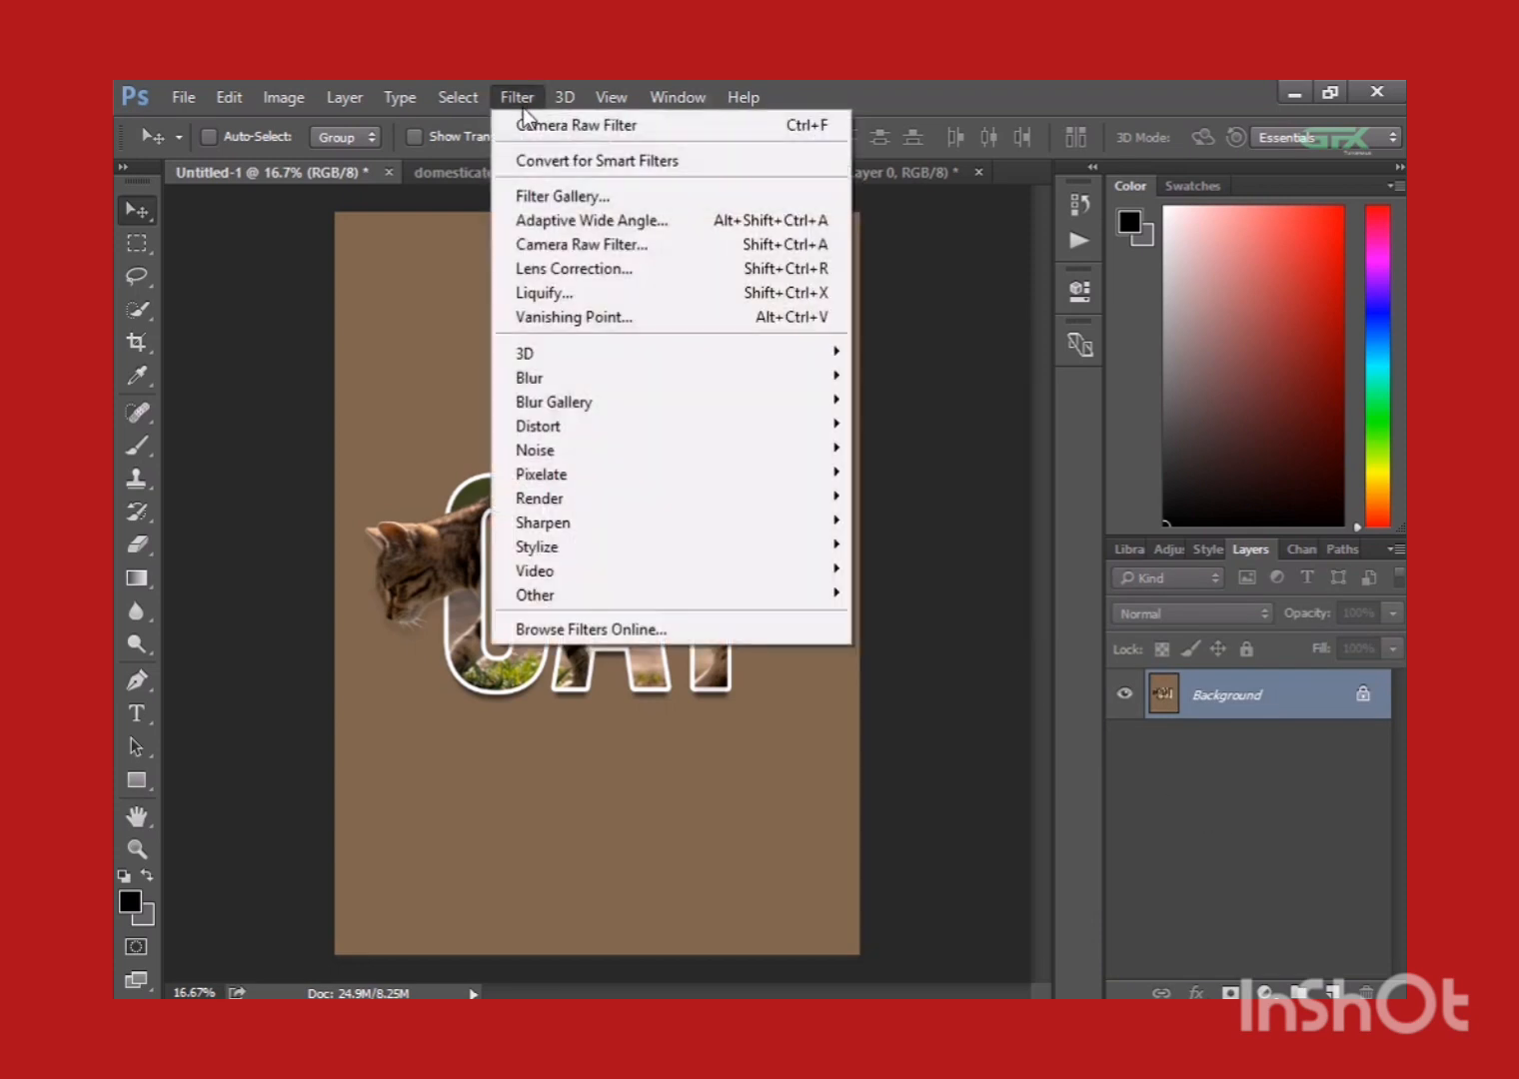
left_click(552, 244)
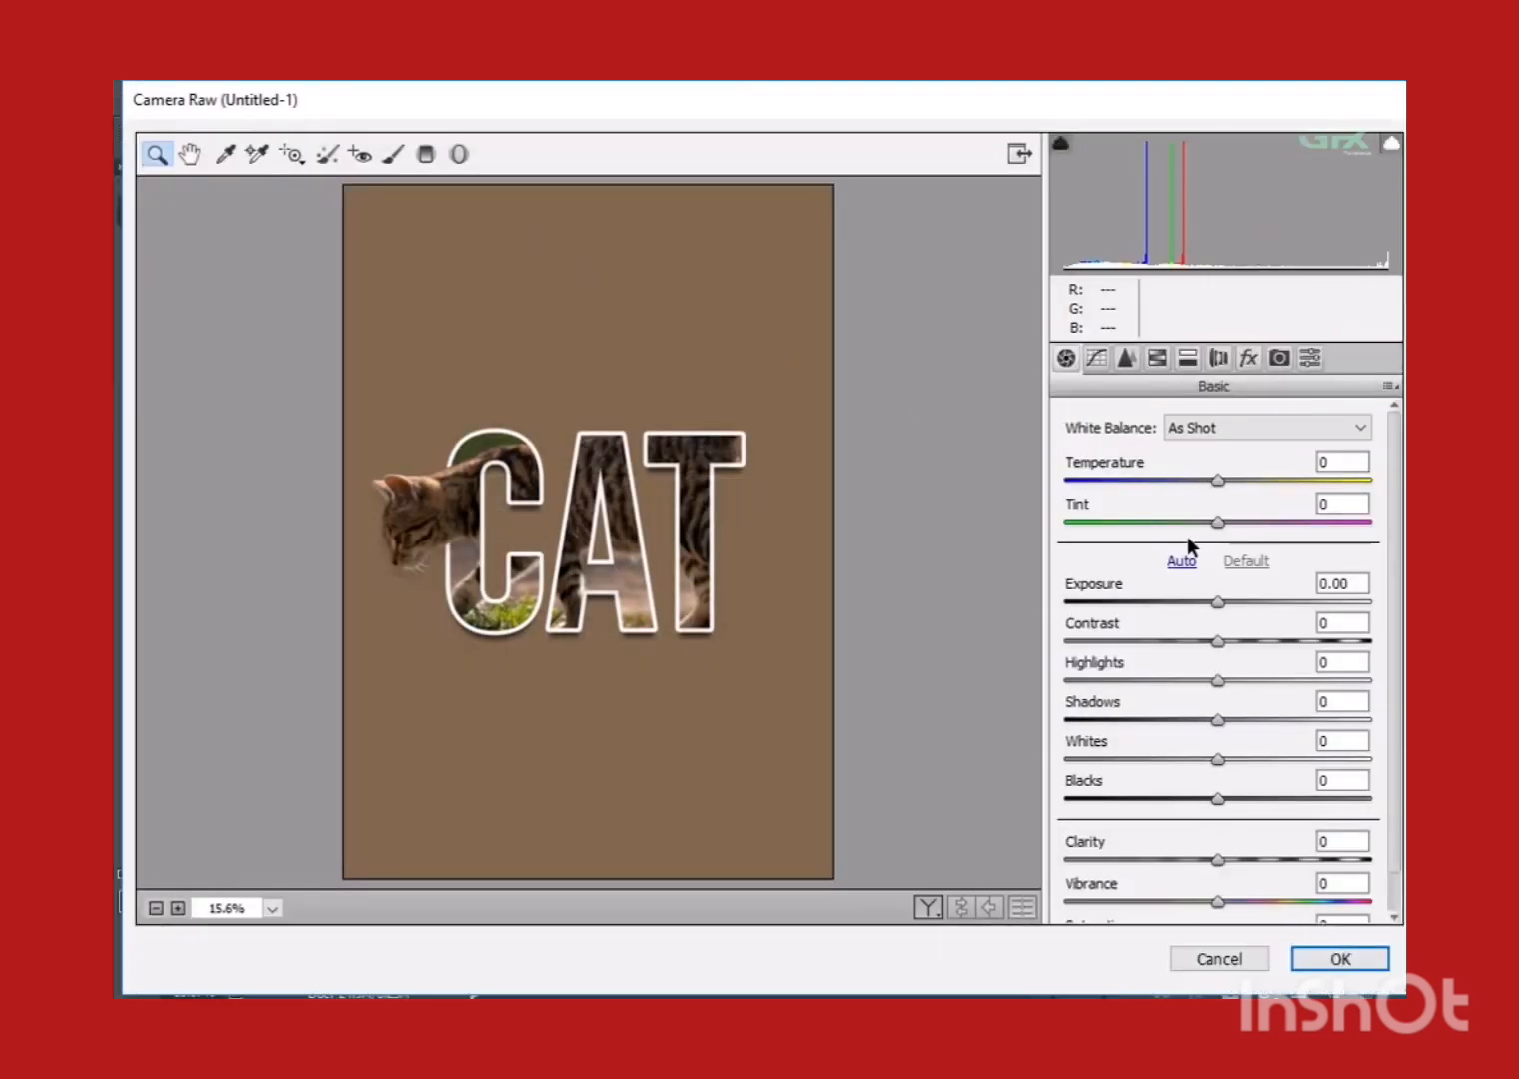
left_click_drag(1229, 597, 1272, 858)
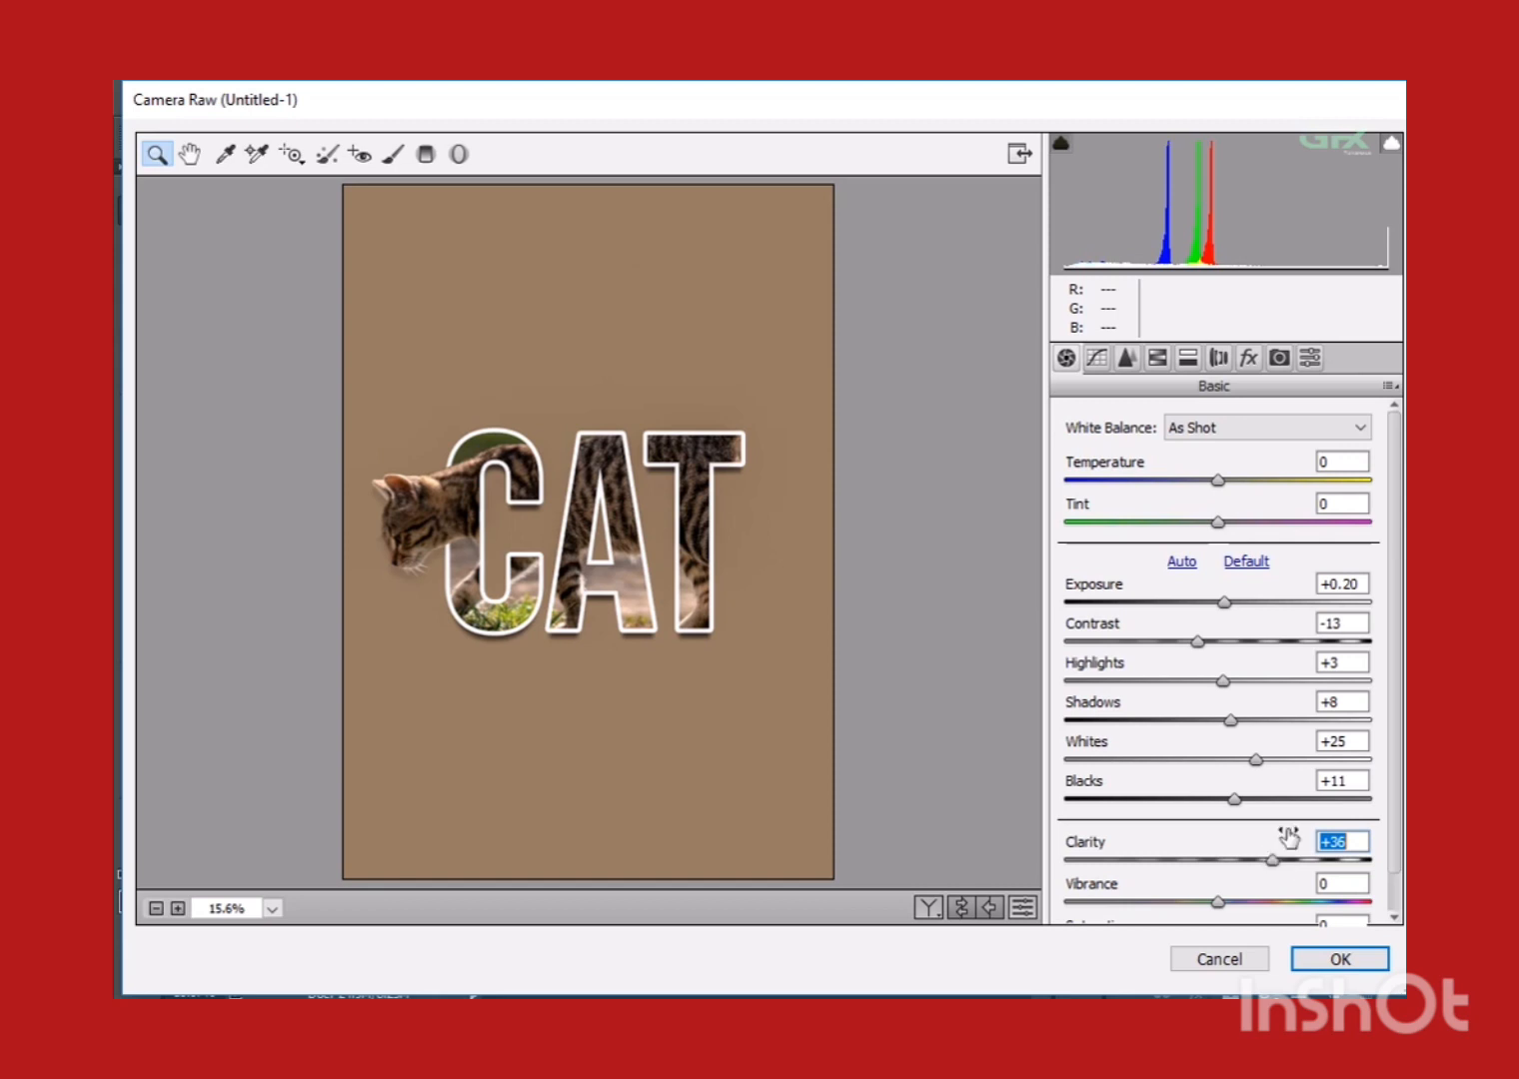
Set the white balance temperature to -1 and apply the Camera Raw adjustments to the merged image.
left_click_drag(1390, 733, 1397, 786)
scroll(1400, 817, "up", 1)
left_click_drag(1218, 480, 1220, 484)
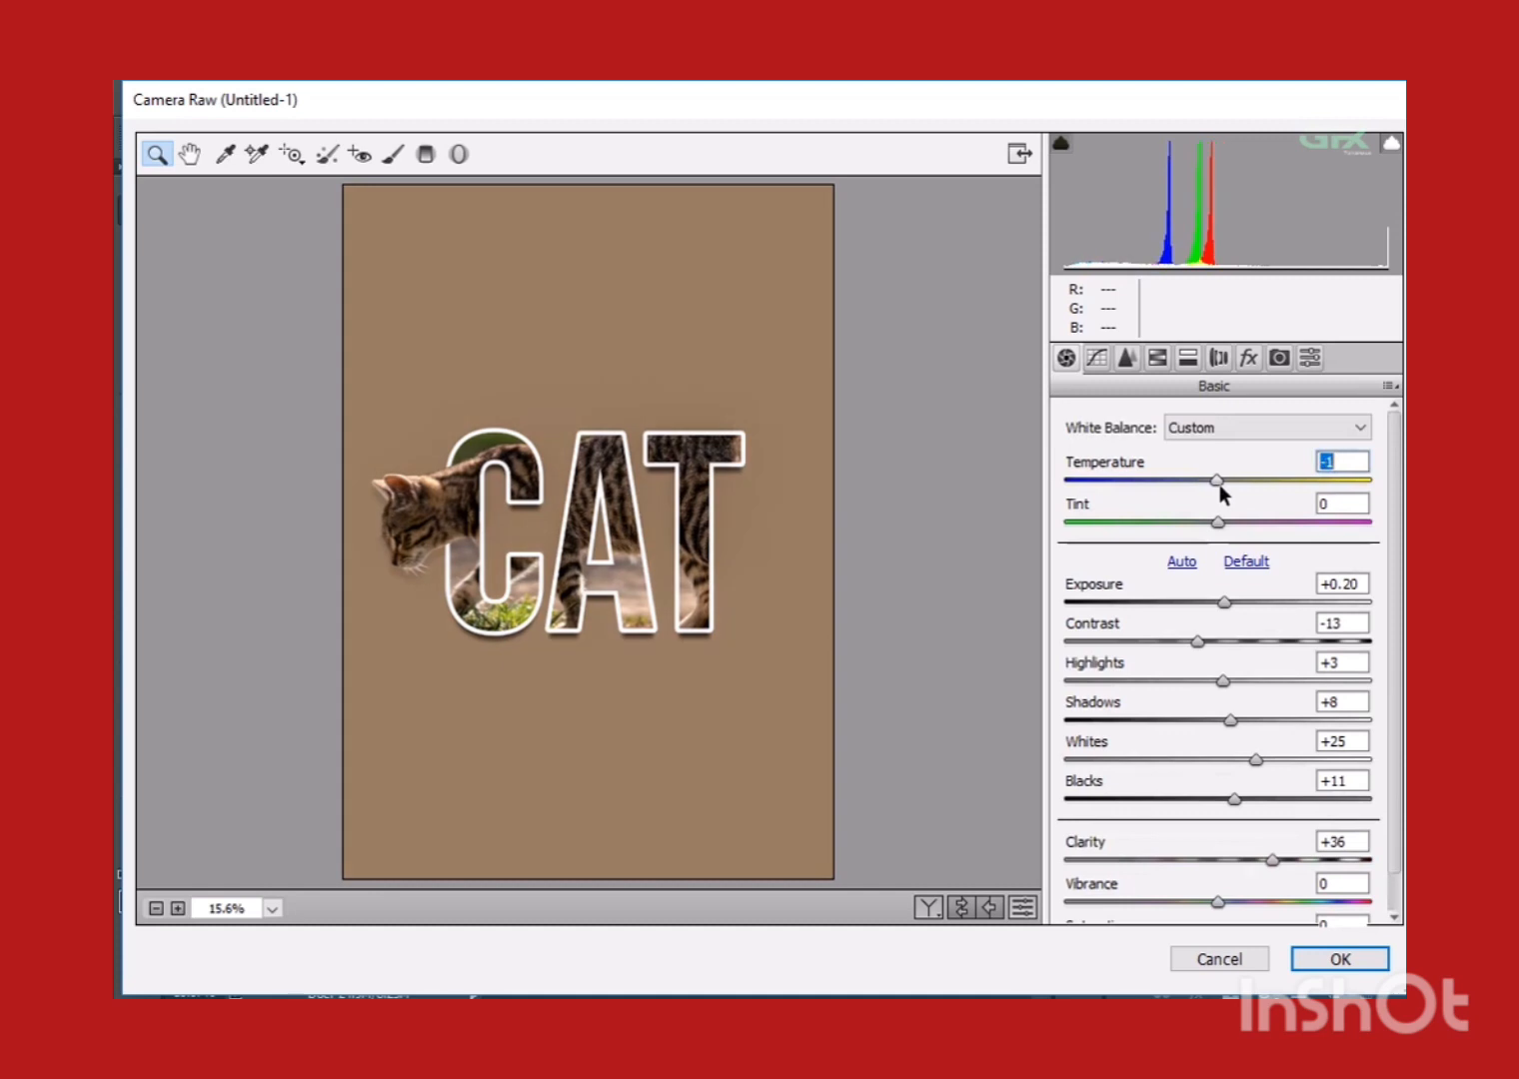
scroll(1387, 501, "down", 1)
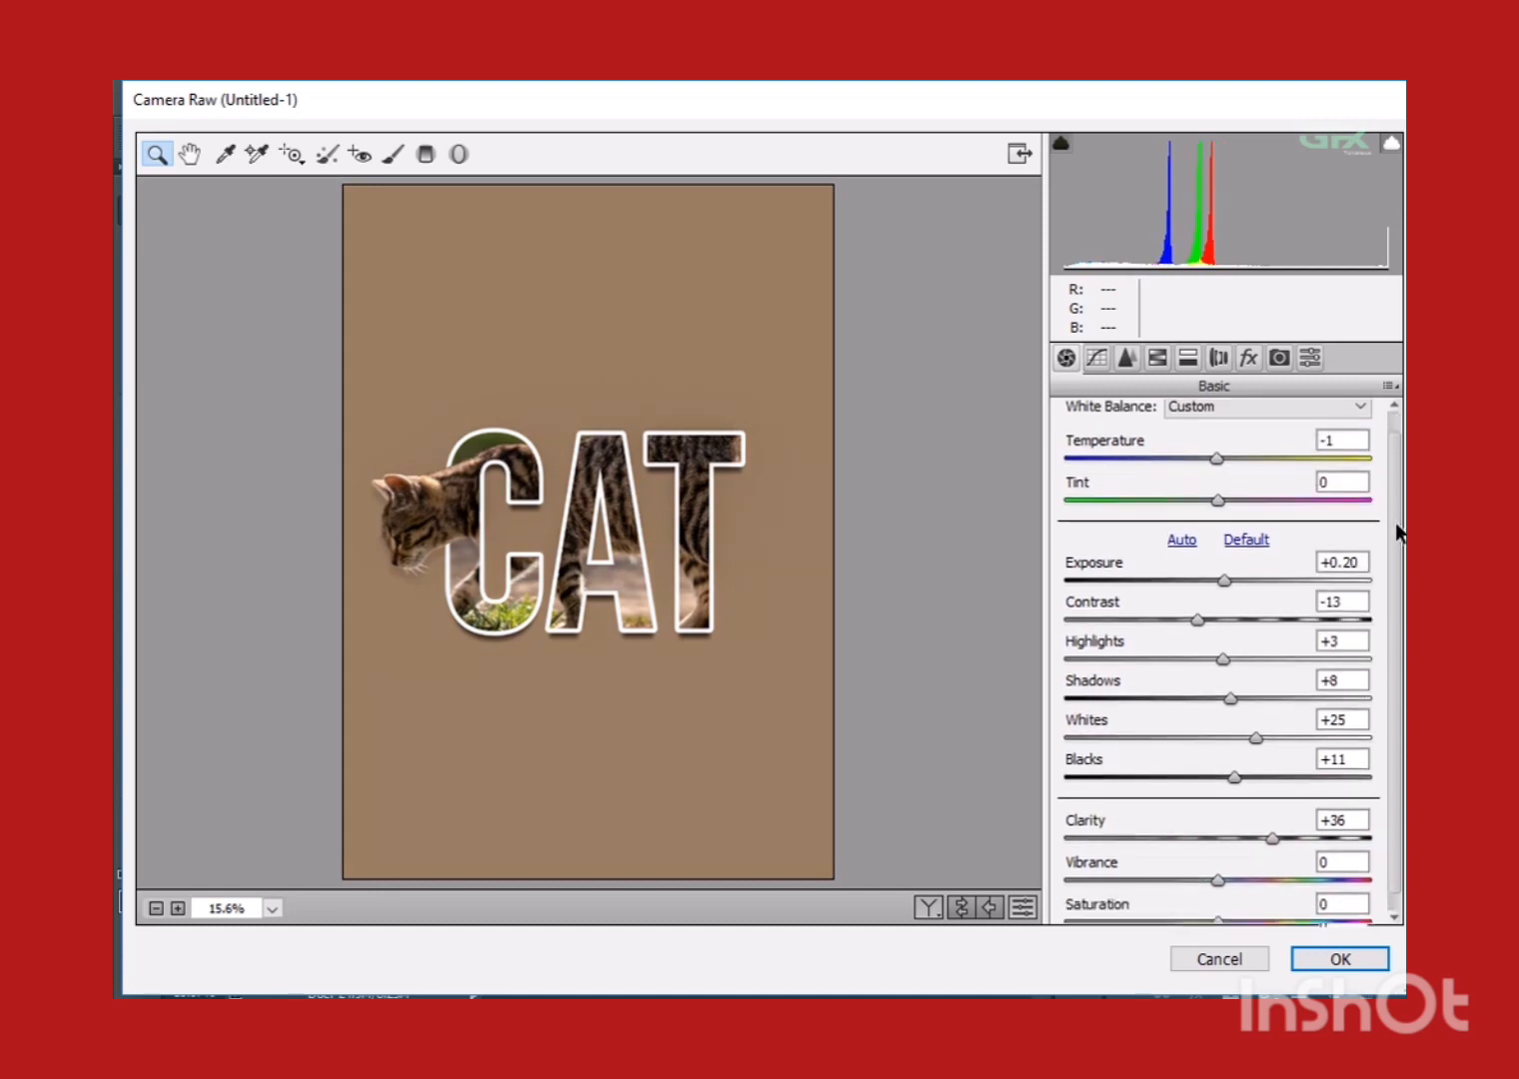
left_click_drag(1228, 577, 1228, 584)
scroll(1394, 611, "down", 1)
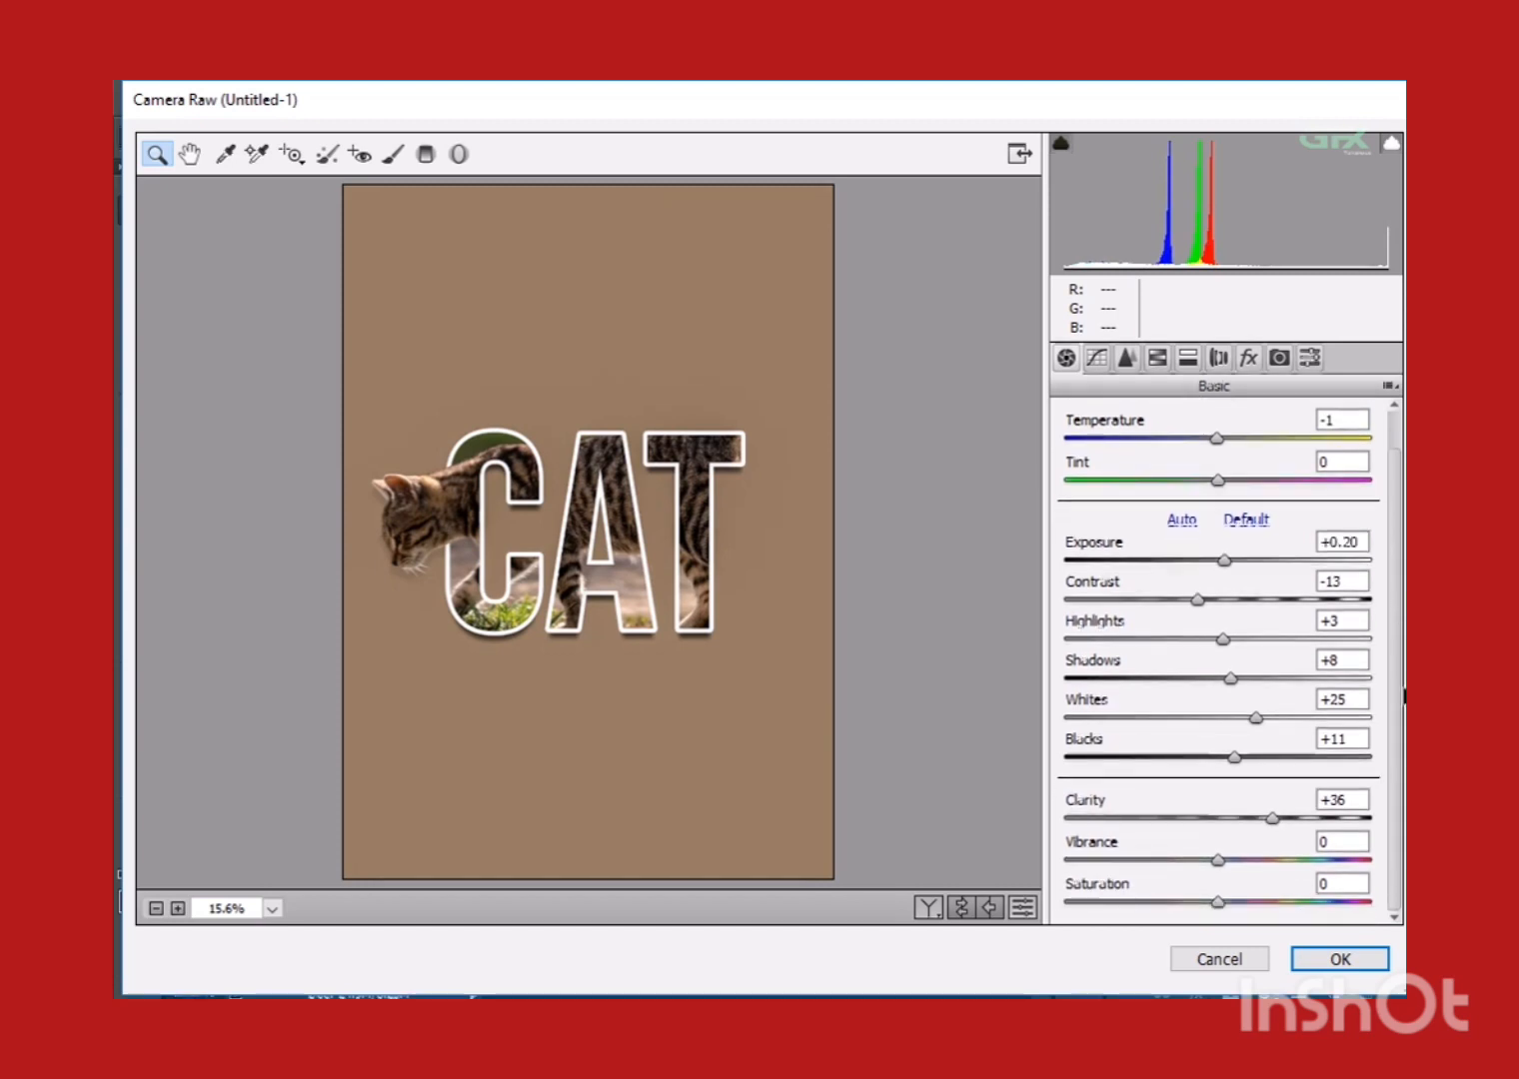
left_click(1365, 961)
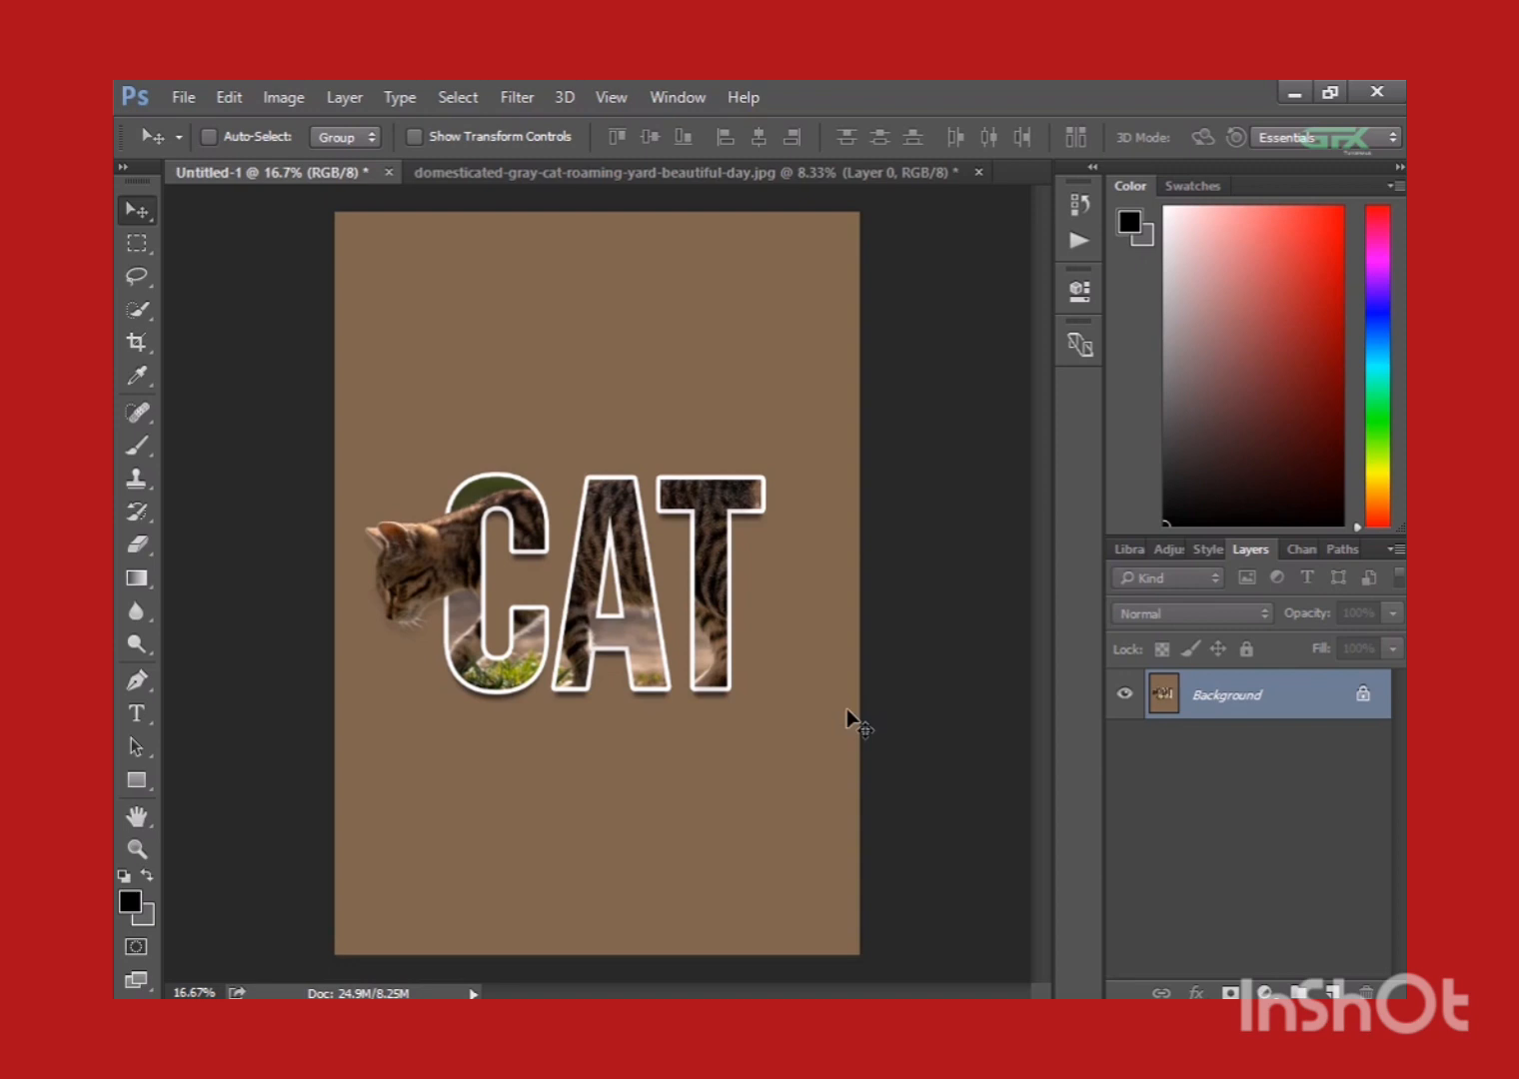
Undo and redo the Camera Raw filter to compare the image before and after the adjustments.
key("ctrl+z")
key("ctrl+z")
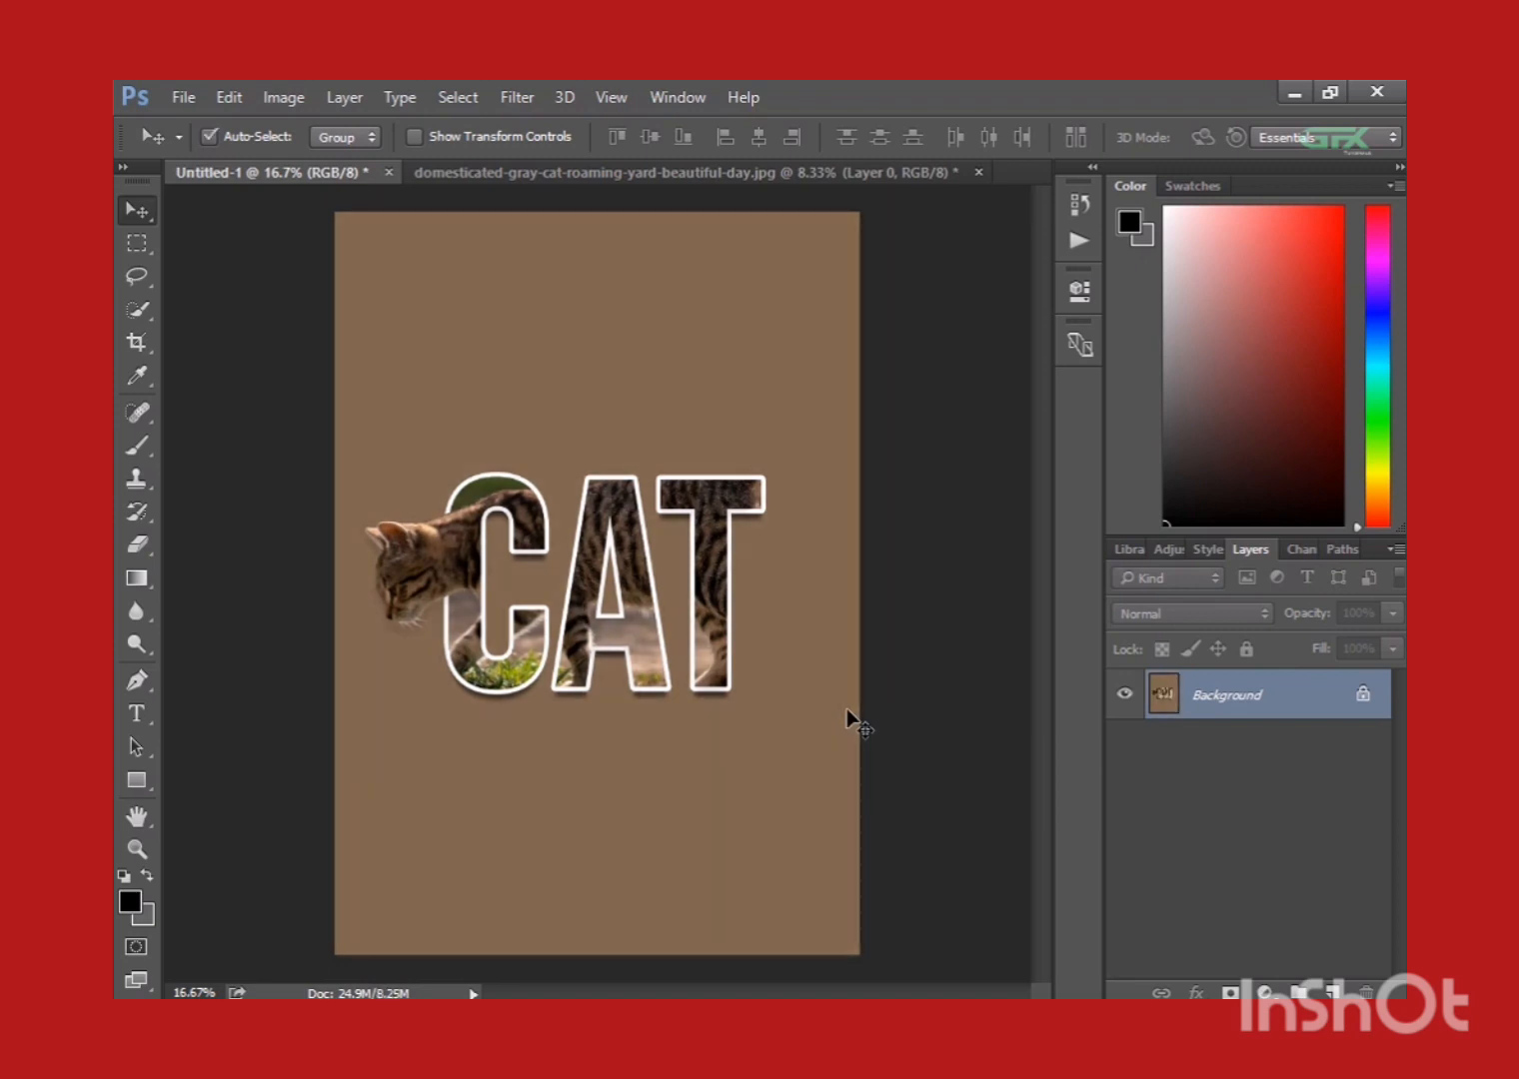